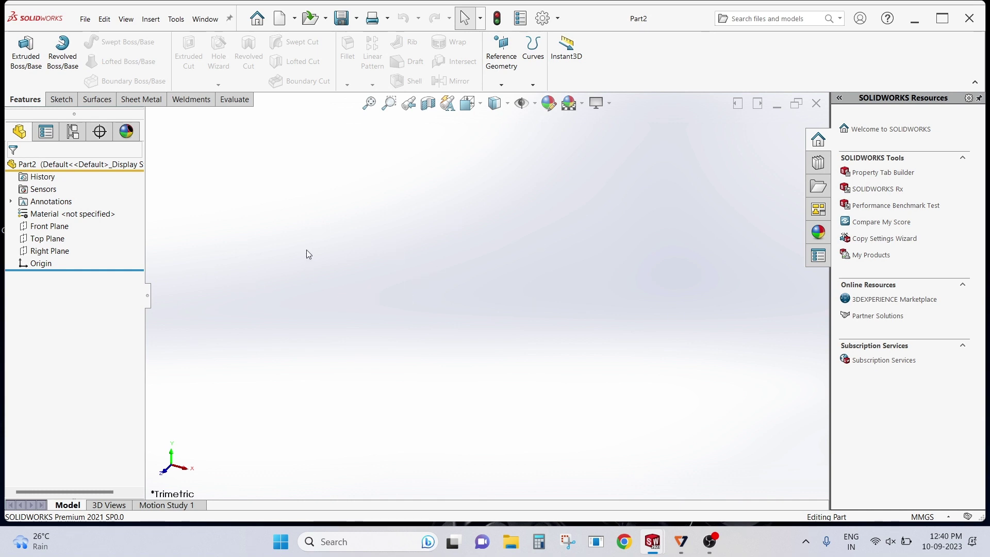
Select Top Plane and begin Sketch1 on it
{"action": "left_click", "coordinate": [43, 240]}
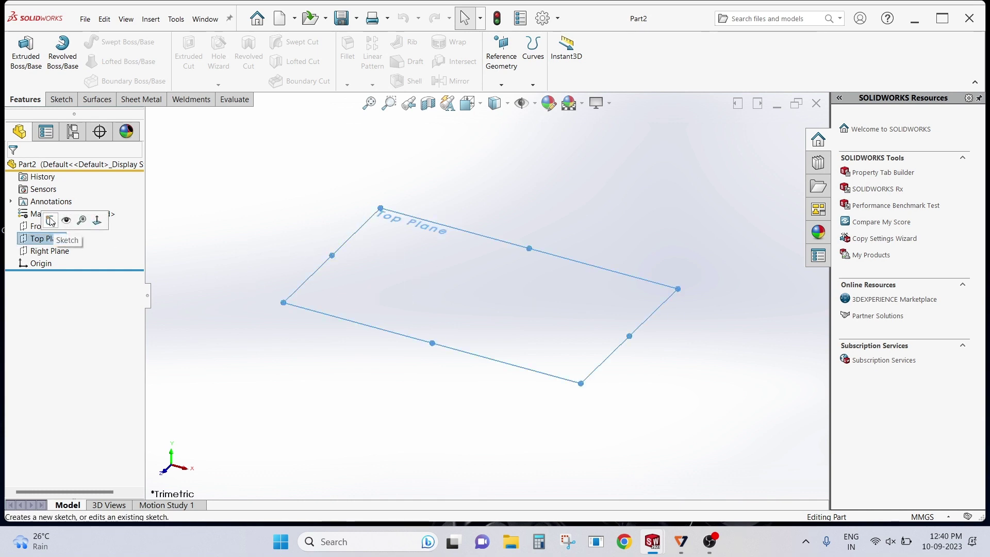
{"action": "left_click", "coordinate": [50, 222]}
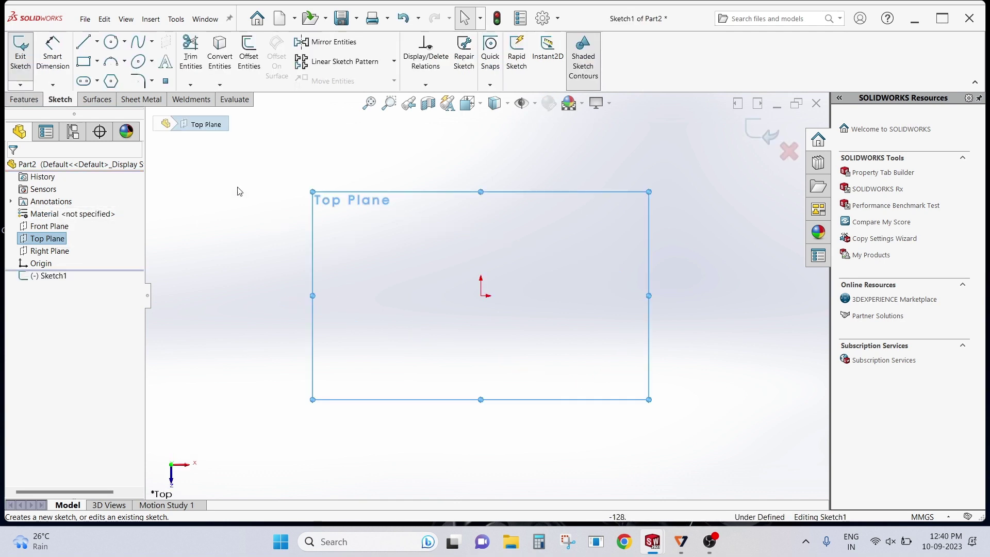
Draw a small circle on the origin and two larger circles to its right, one above, one below
{"action": "left_click", "coordinate": [111, 41]}
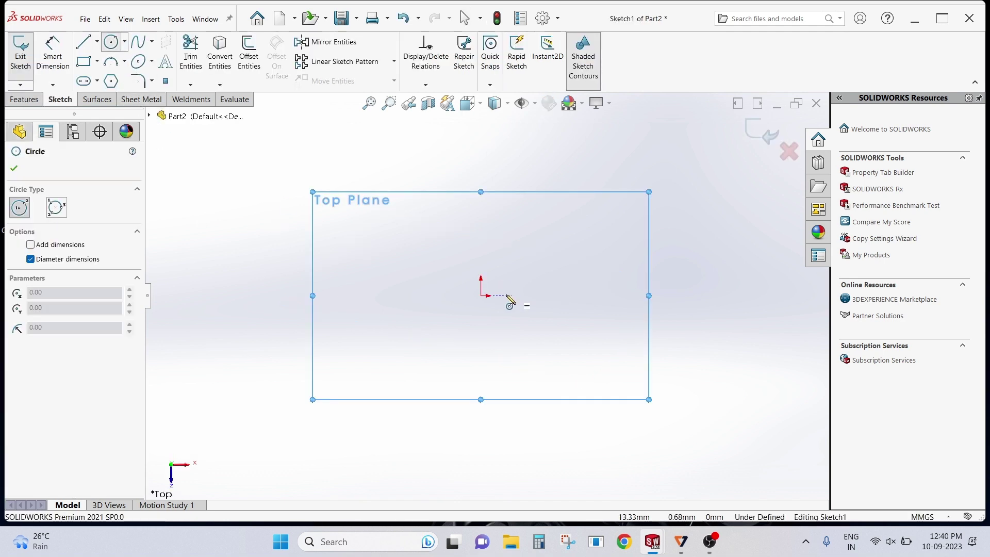
{"action": "left_click", "coordinate": [480, 296]}
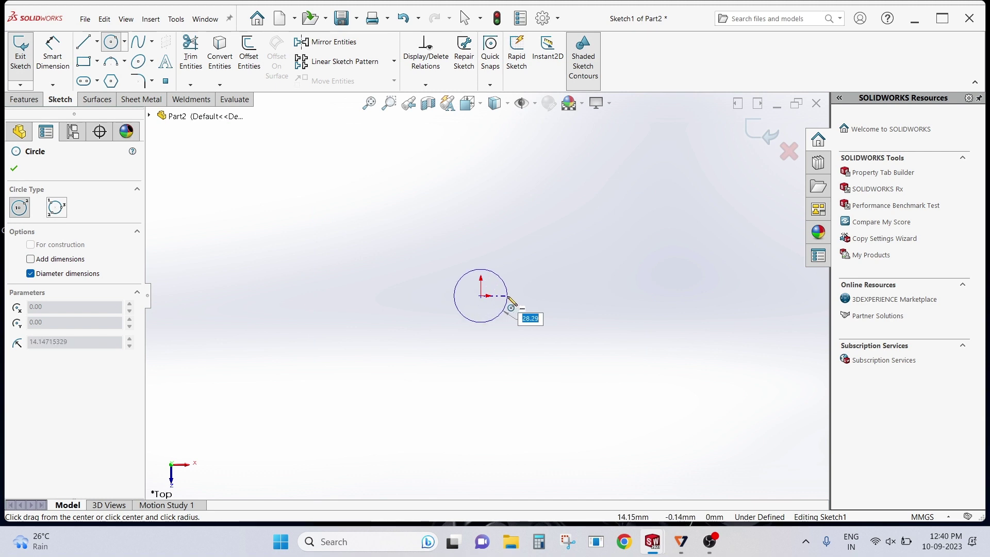
{"action": "left_click", "coordinate": [509, 299]}
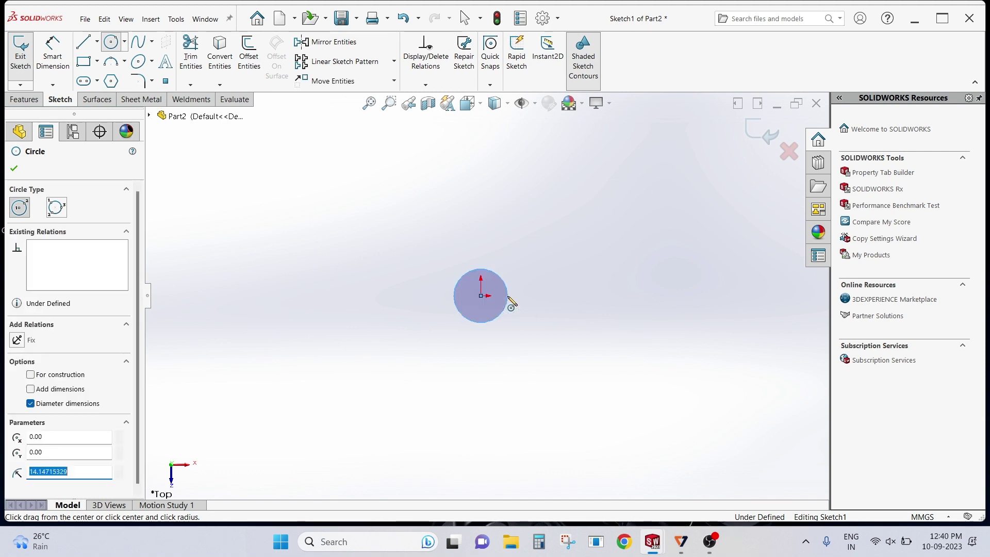
{"action": "left_click", "coordinate": [600, 222]}
{"action": "left_click", "coordinate": [639, 226]}
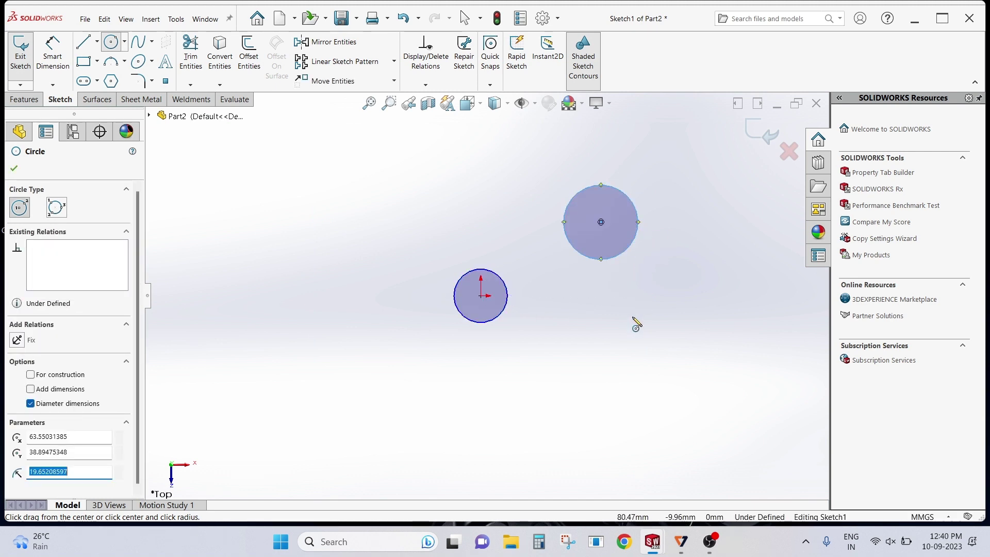
{"action": "left_click", "coordinate": [601, 347]}
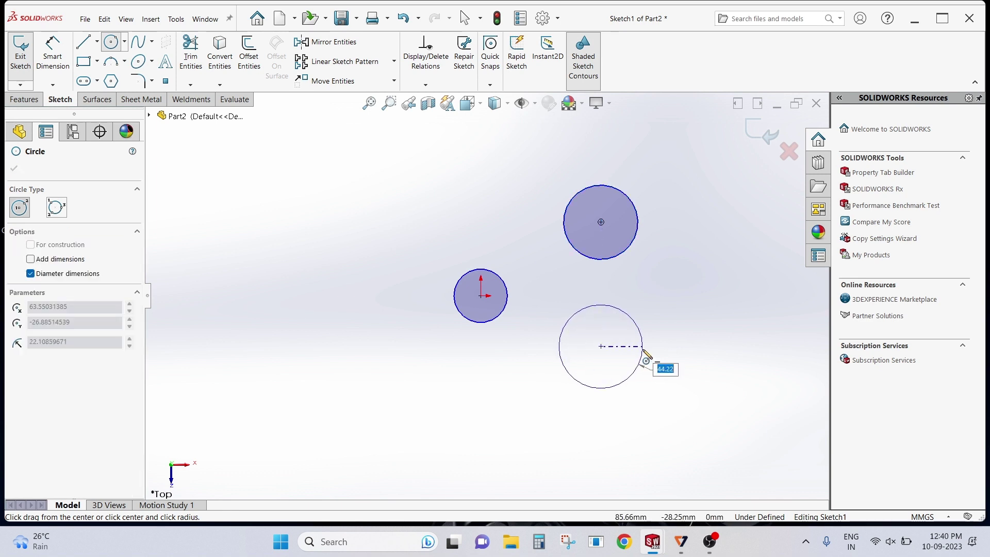
{"action": "left_click", "coordinate": [644, 347]}
{"action": "right_click", "coordinate": [671, 313]}
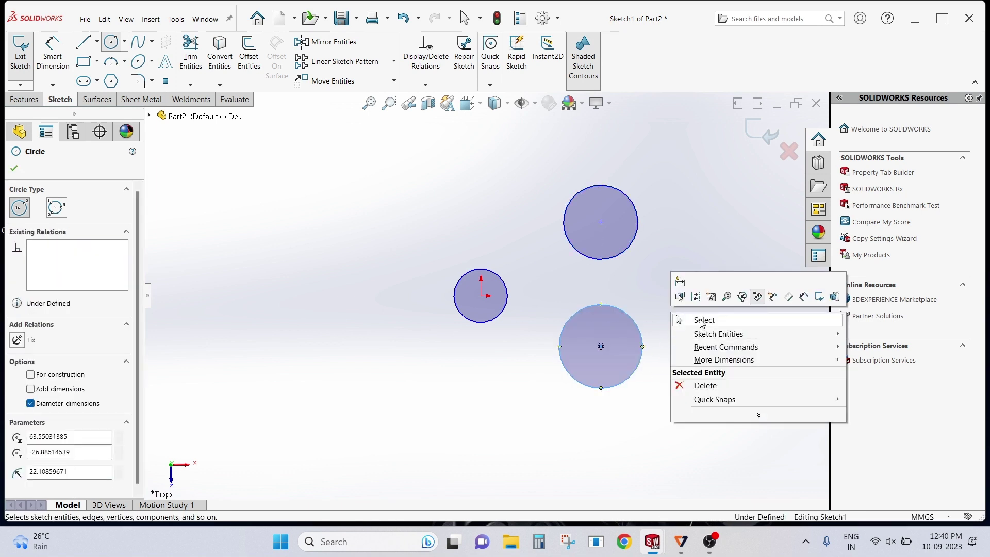
{"action": "left_click", "coordinate": [696, 320]}
{"action": "key", "text": "z"}
{"action": "scroll", "coordinate": [611, 236], "scroll_direction": "down", "scroll_amount": 2}
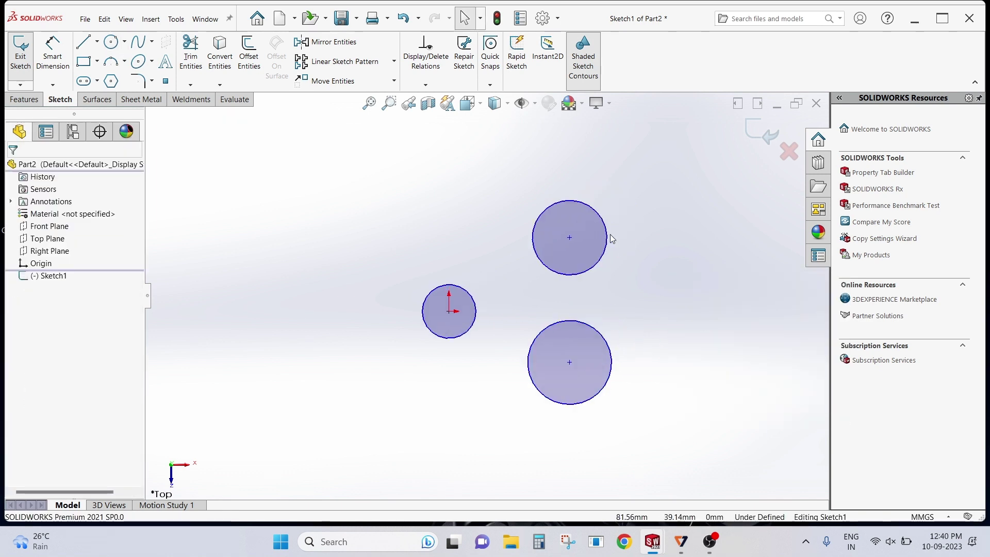
Dimension the origin circle's diameter as 18 with Smart Dimension
{"action": "left_click", "coordinate": [55, 43]}
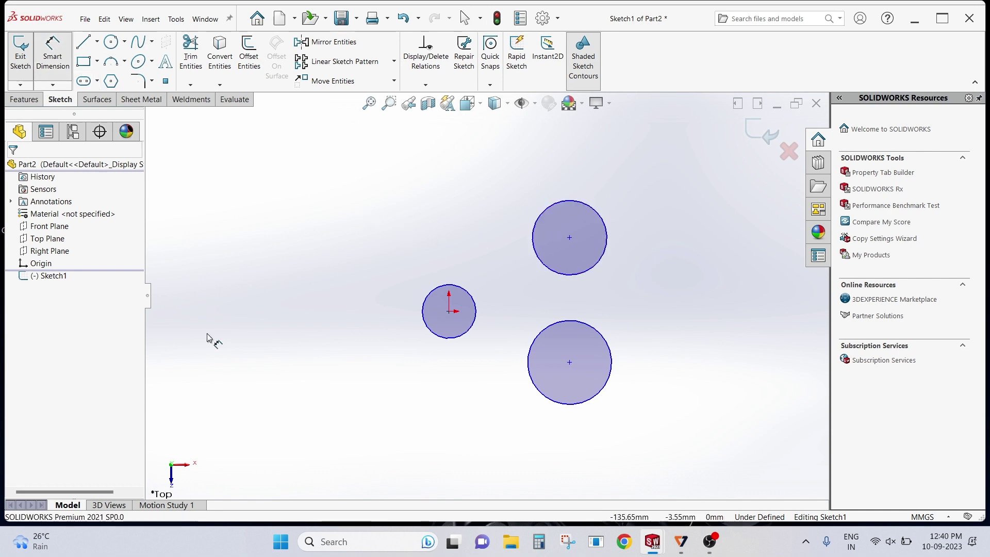
{"action": "left_click", "coordinate": [452, 344]}
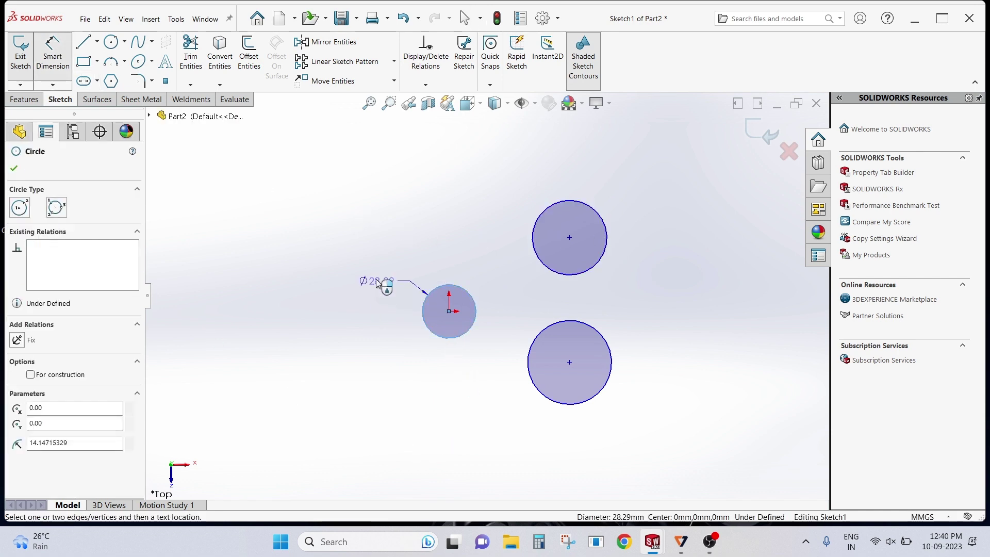
{"action": "left_click", "coordinate": [375, 274]}
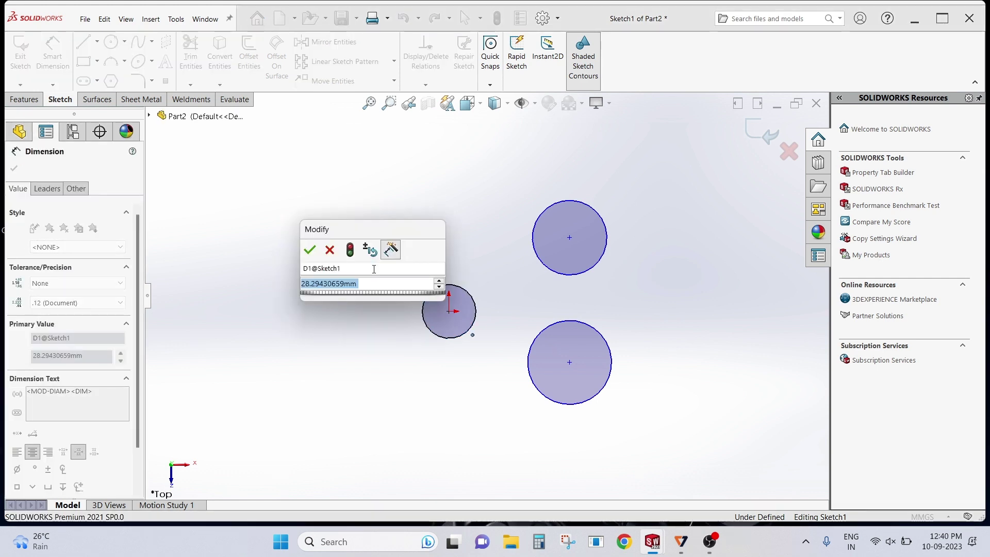
{"action": "type", "text": "18"}
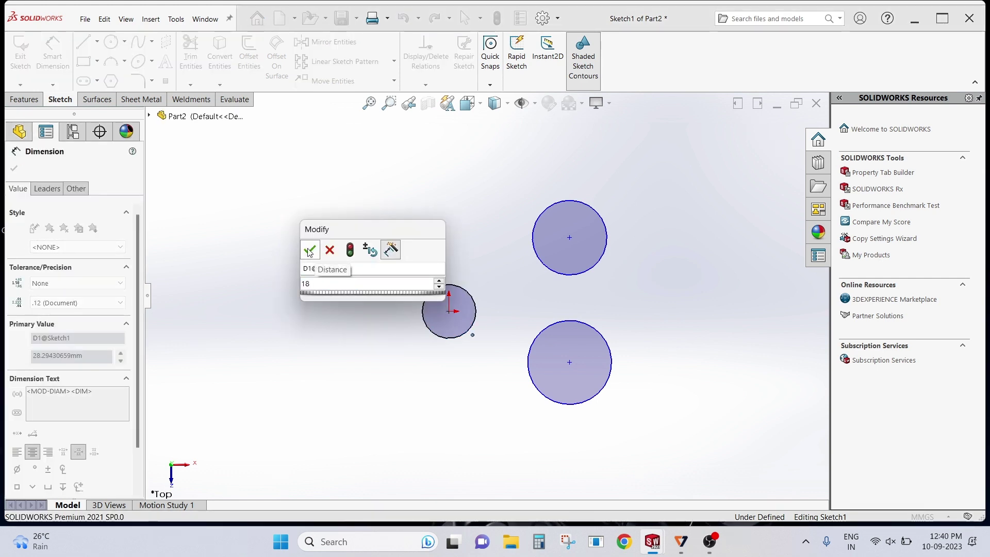
{"action": "key", "text": "Return"}
{"action": "right_click", "coordinate": [259, 236]}
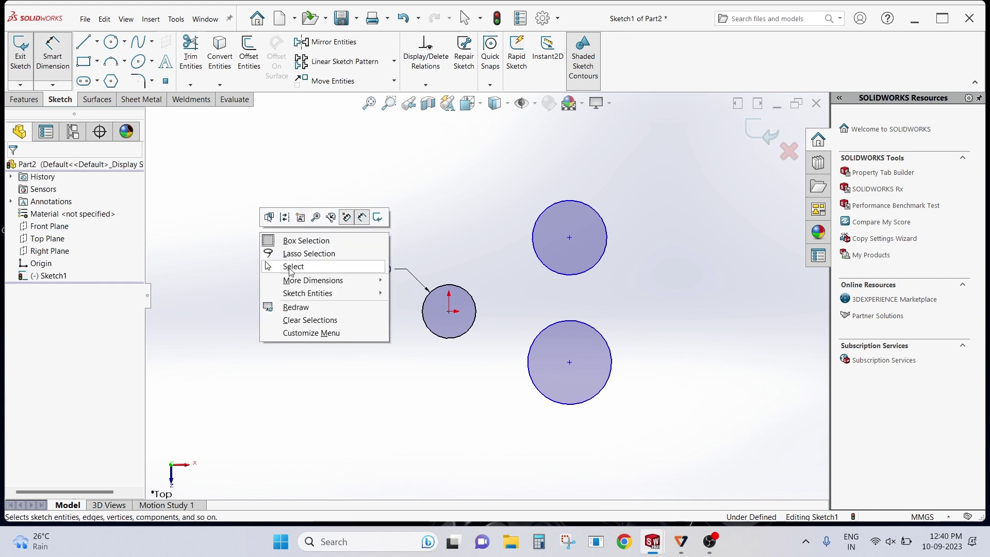
{"action": "left_click", "coordinate": [291, 272]}
{"action": "left_click", "coordinate": [462, 336]}
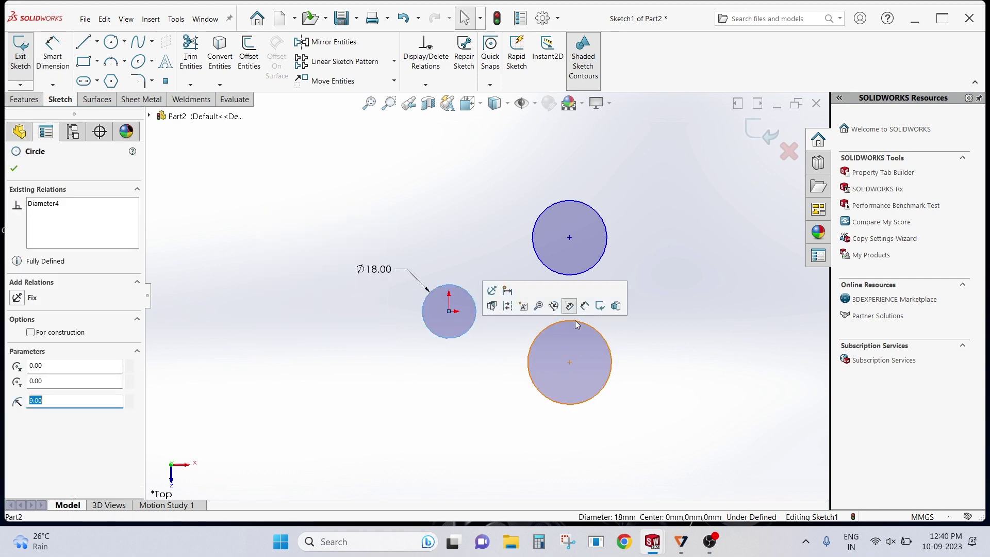
Add Equal relations tying the upper and lower right circles to the Ø18 origin circle
{"action": "left_click", "coordinate": [588, 269], "text": "ctrl"}
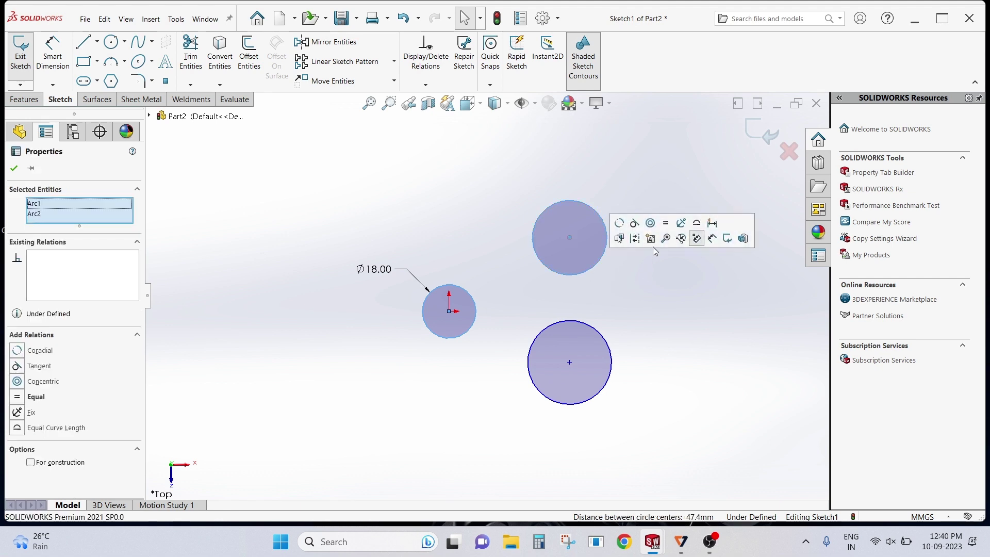
{"action": "left_click", "coordinate": [664, 225]}
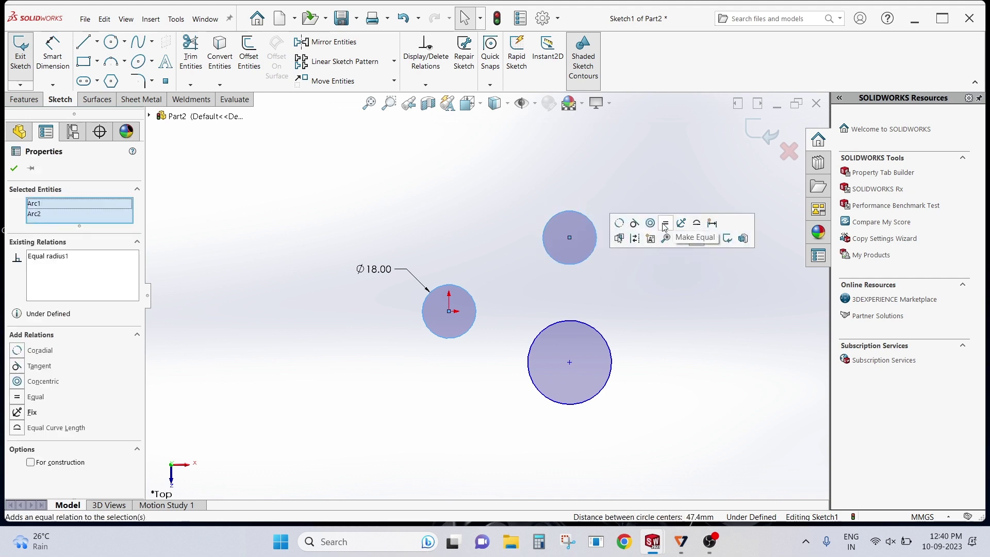
{"action": "left_click", "coordinate": [664, 281]}
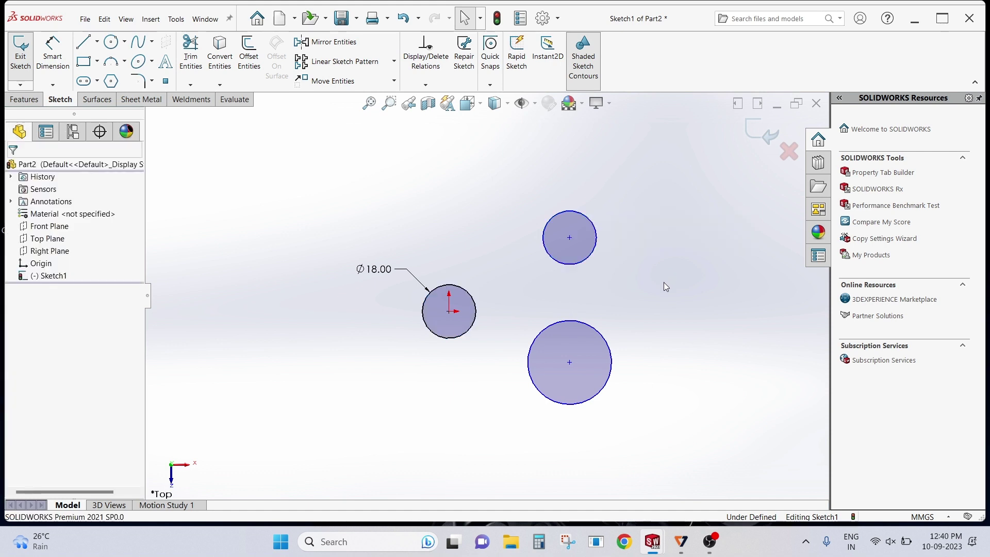
{"action": "left_click", "coordinate": [467, 336]}
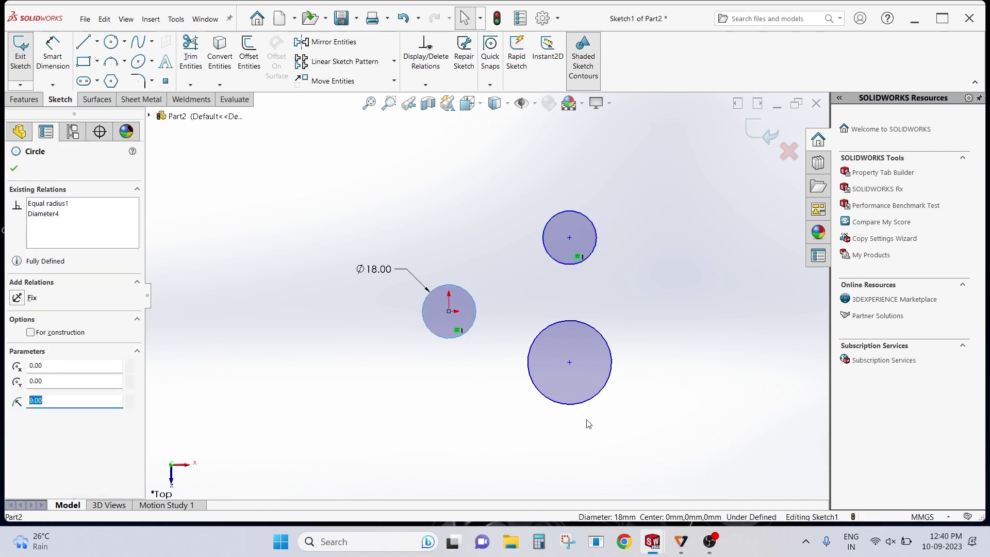
{"action": "left_click", "coordinate": [593, 404], "text": "ctrl"}
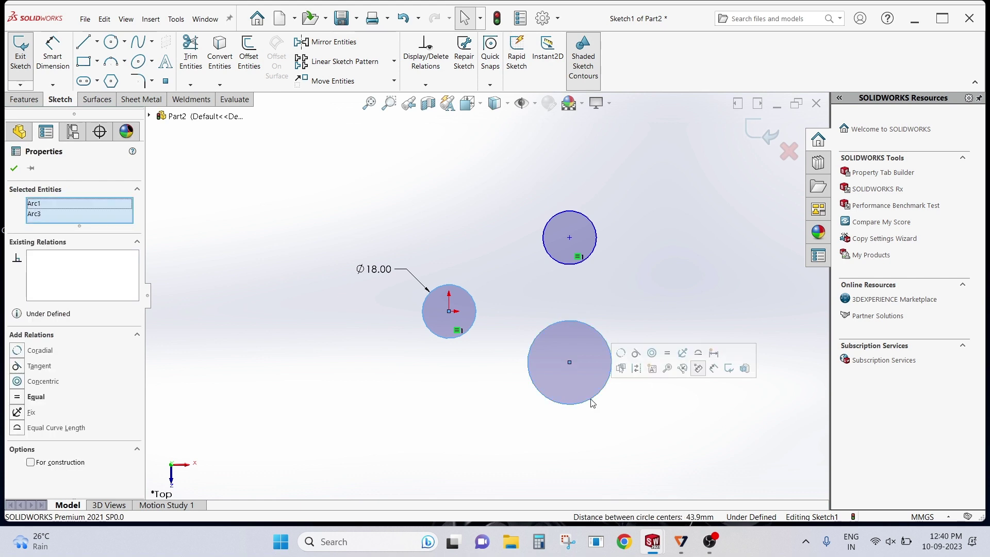
{"action": "left_click", "coordinate": [667, 353]}
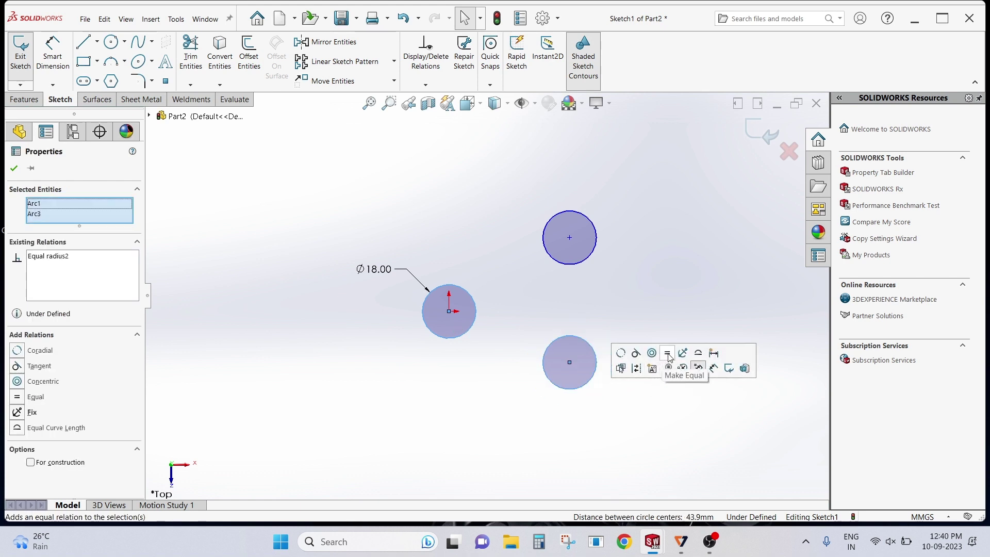
{"action": "left_click", "coordinate": [659, 435]}
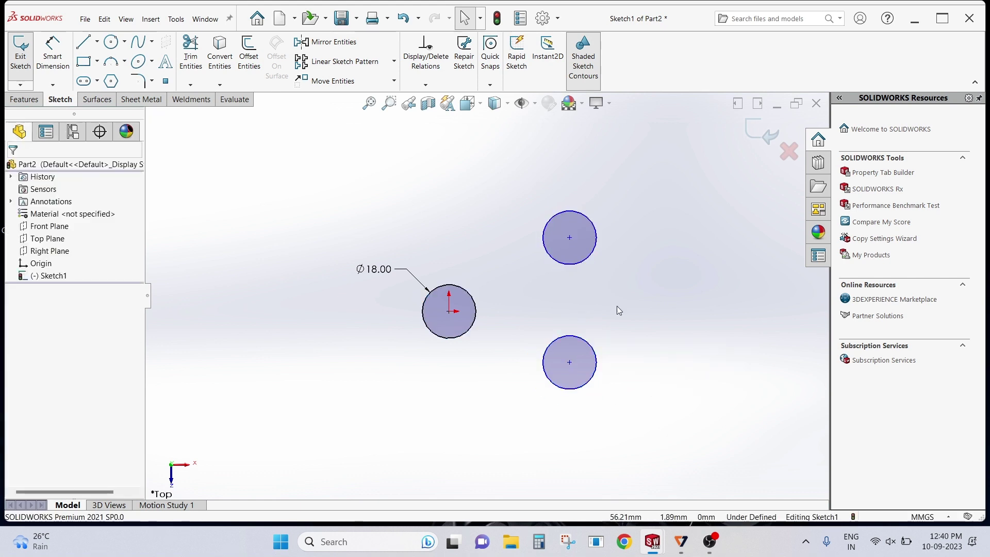
{"action": "left_click", "coordinate": [97, 41]}
Draw a horizontal centreline from the origin circle's centre rightward, between the two circles
{"action": "left_click", "coordinate": [102, 70]}
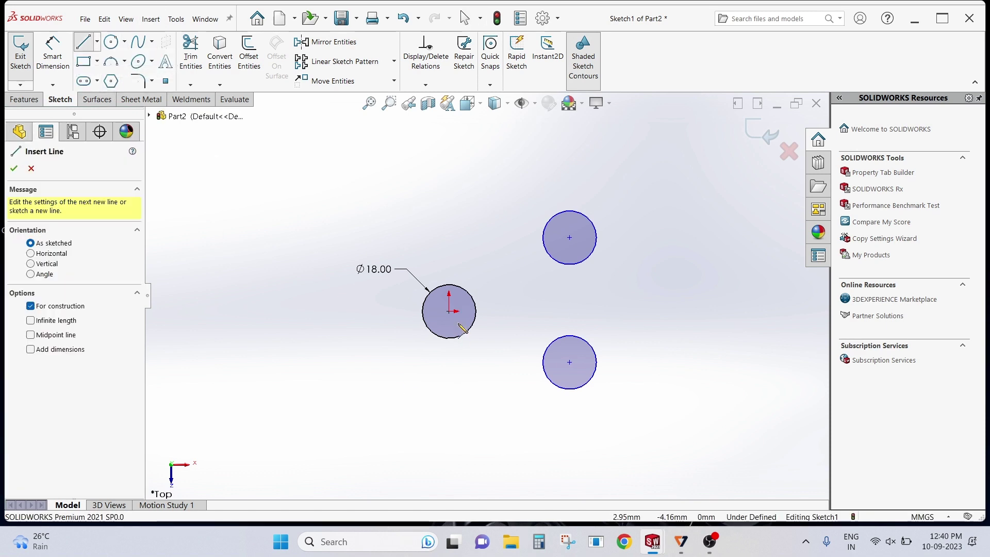
{"action": "left_click", "coordinate": [450, 310]}
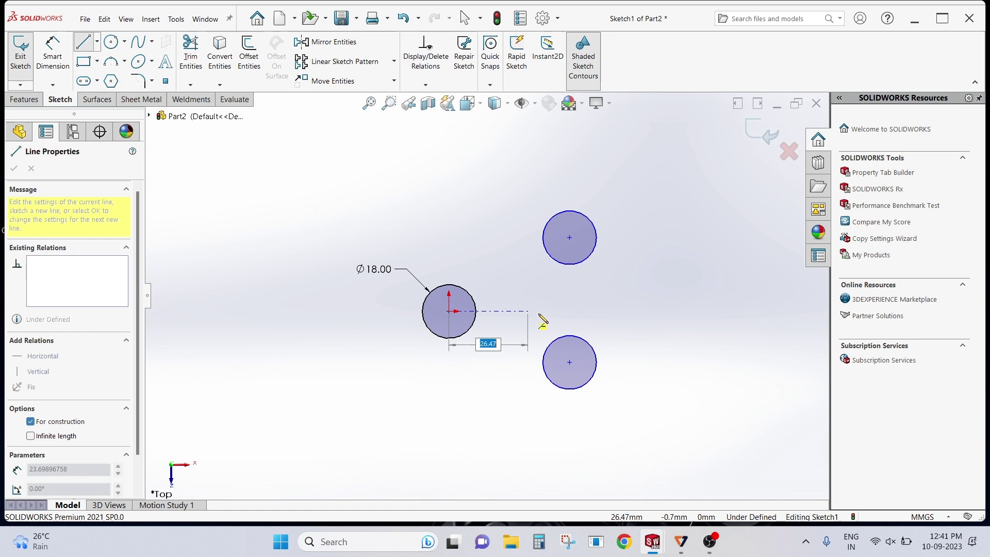
{"action": "left_click", "coordinate": [638, 311]}
{"action": "right_click", "coordinate": [672, 241]}
{"action": "left_click", "coordinate": [709, 292]}
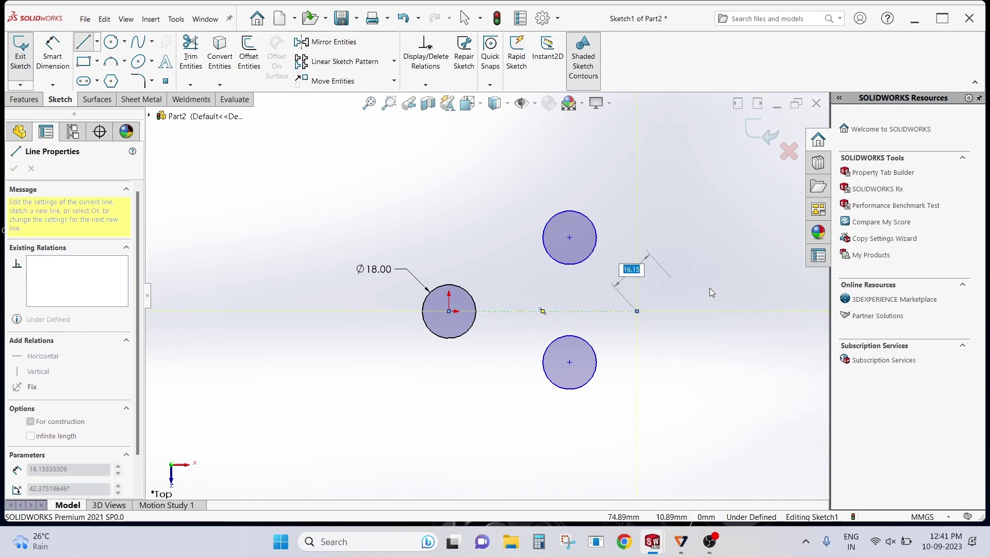
{"action": "key", "text": "Escape"}
{"action": "scroll", "coordinate": [596, 302], "scroll_direction": "down", "scroll_amount": 2}
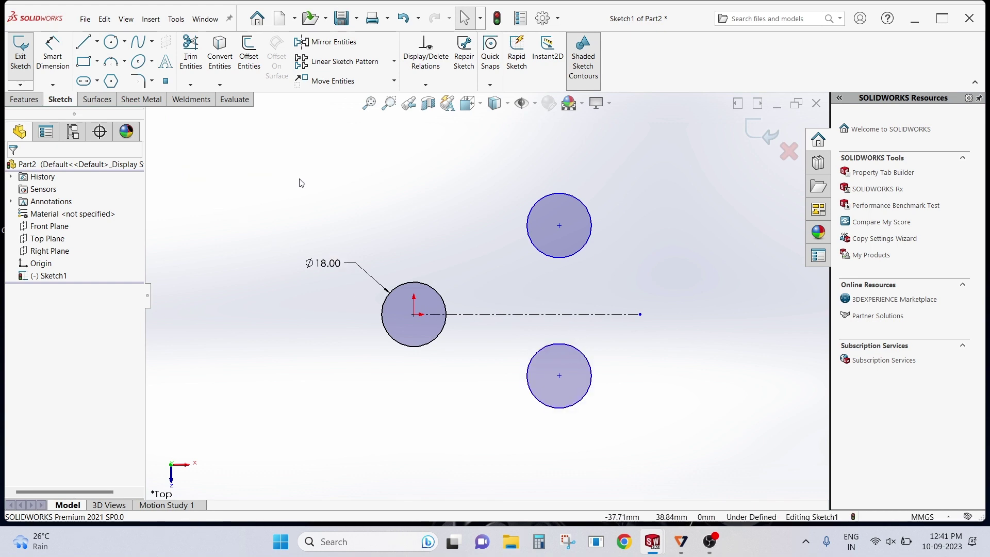
Add a Symmetric relation between the upper and lower circles about the centreline
{"action": "left_click", "coordinate": [571, 254]}
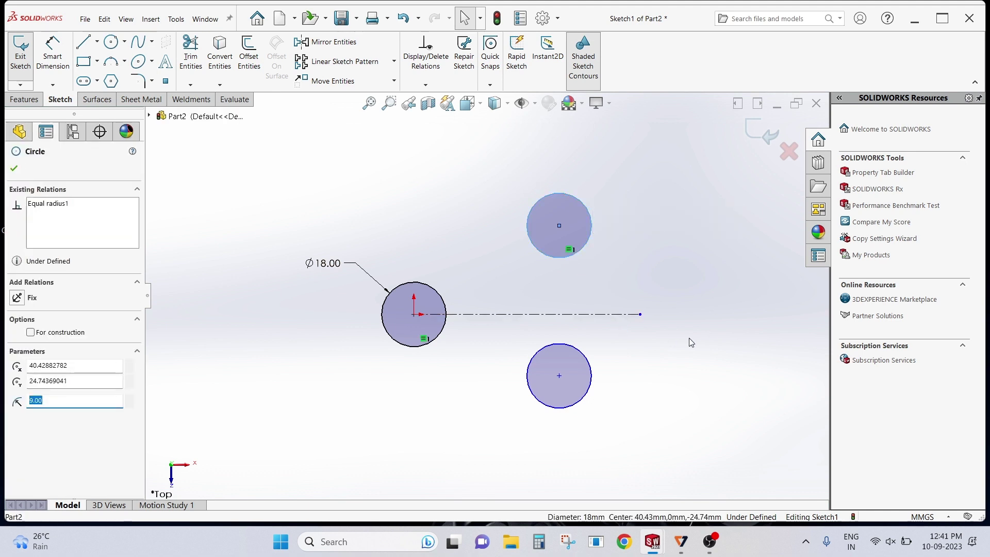
{"action": "left_click", "coordinate": [572, 409], "text": "ctrl"}
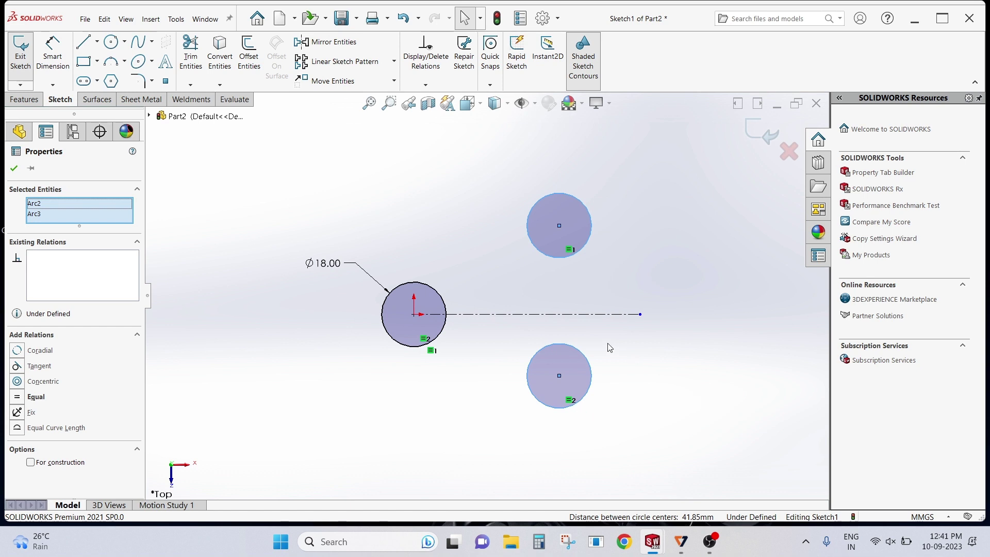
{"action": "left_click", "coordinate": [588, 317], "text": "ctrl"}
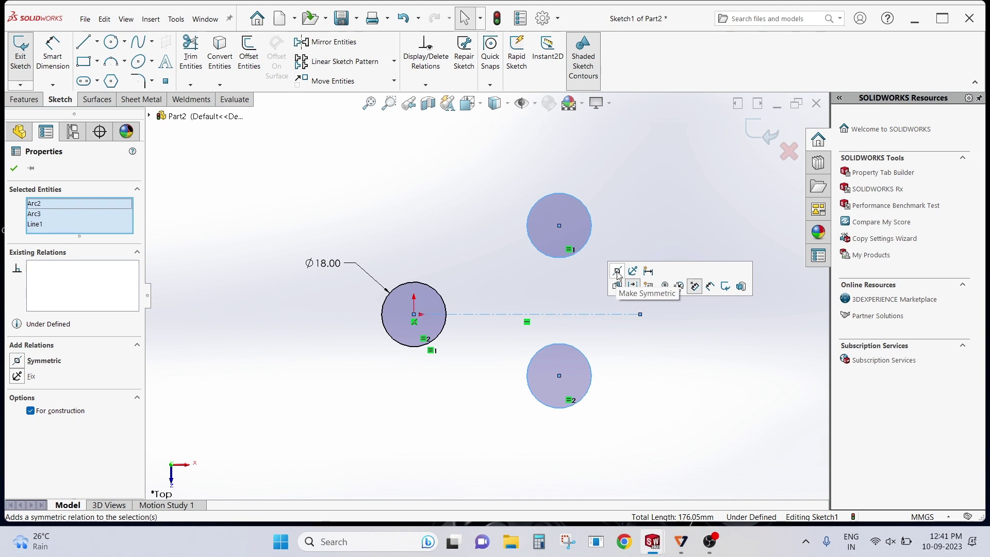
{"action": "left_click", "coordinate": [617, 272]}
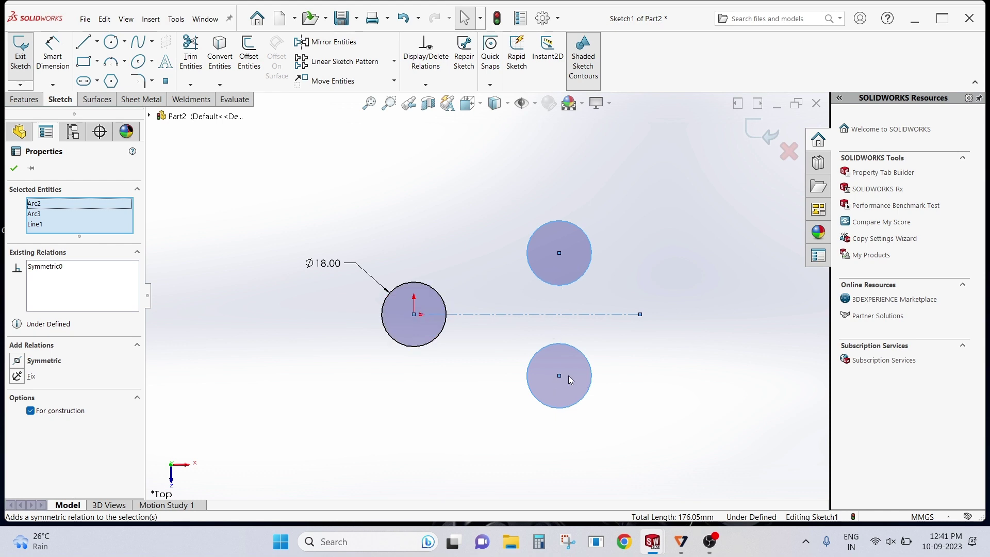
{"action": "left_click", "coordinate": [14, 169]}
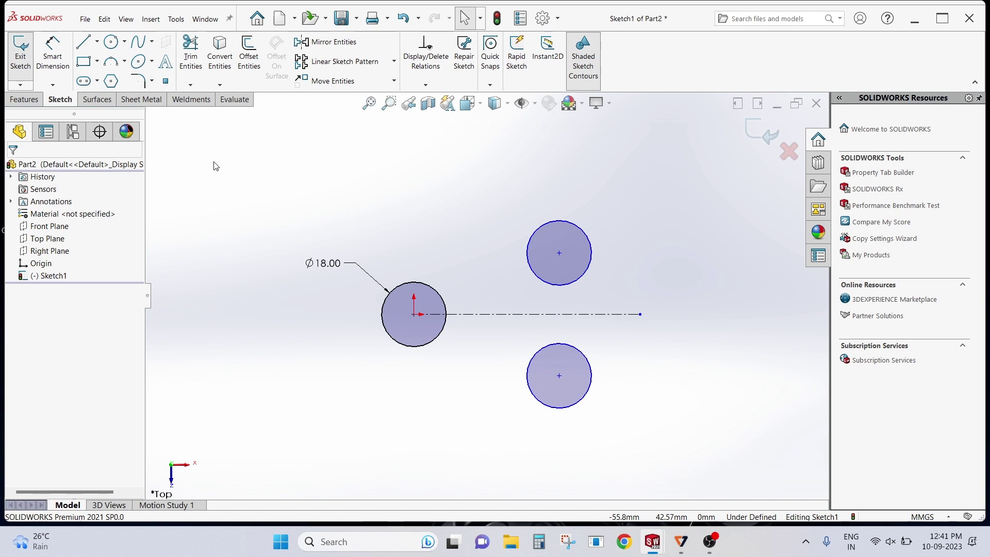
Dimension the vertical spacing between the right circle centres as 92 and zoom to fit
{"action": "left_click", "coordinate": [53, 51]}
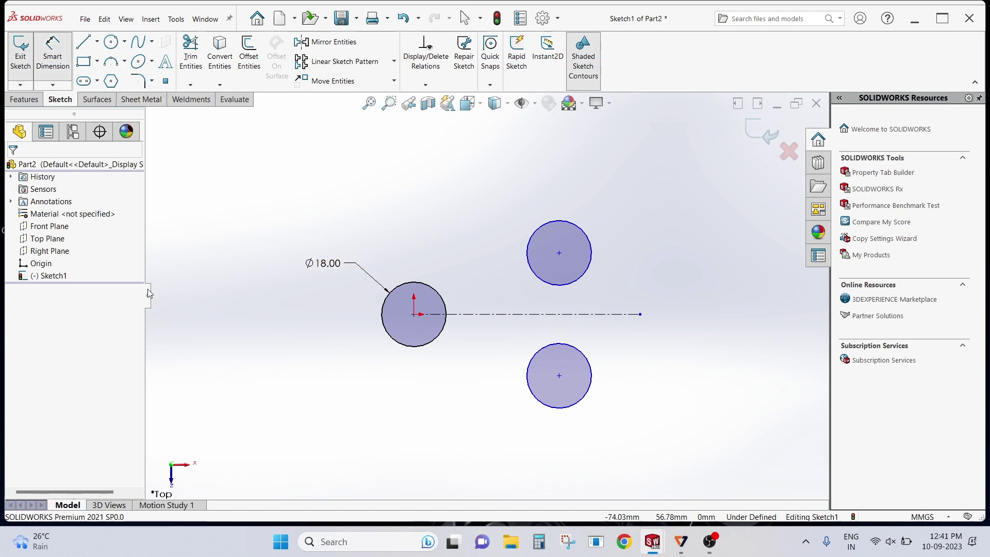
{"action": "left_click", "coordinate": [559, 376]}
{"action": "left_click", "coordinate": [560, 253]}
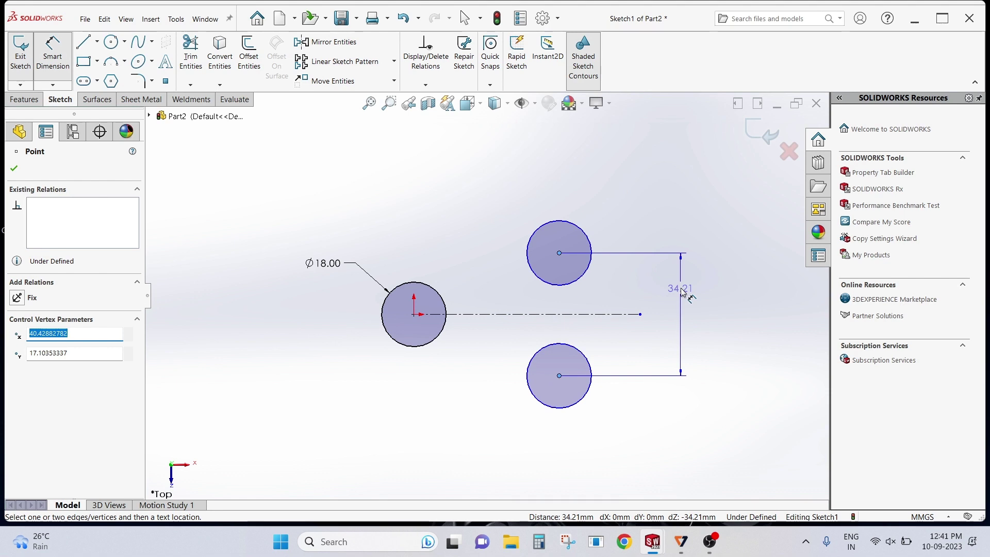
{"action": "left_click", "coordinate": [681, 292]}
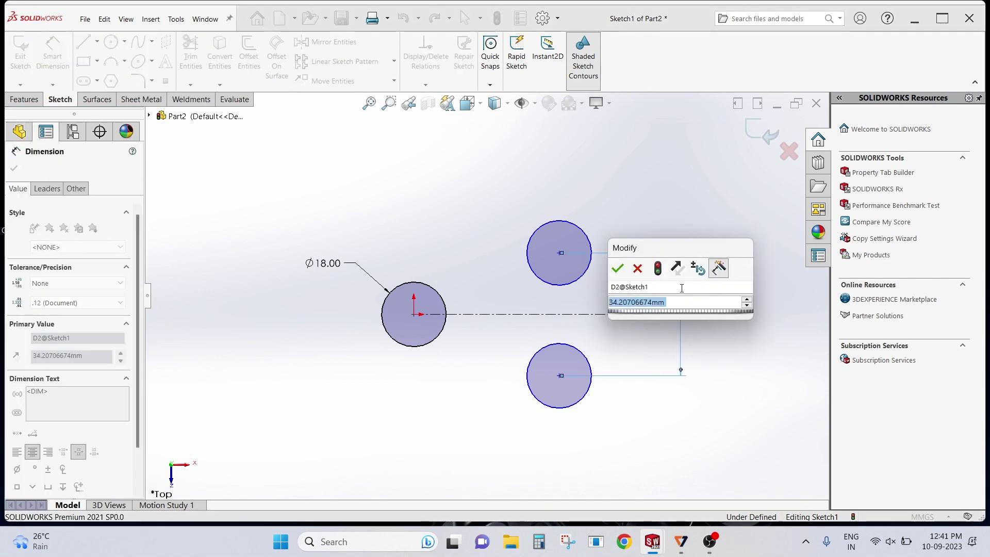
{"action": "type", "text": "92"}
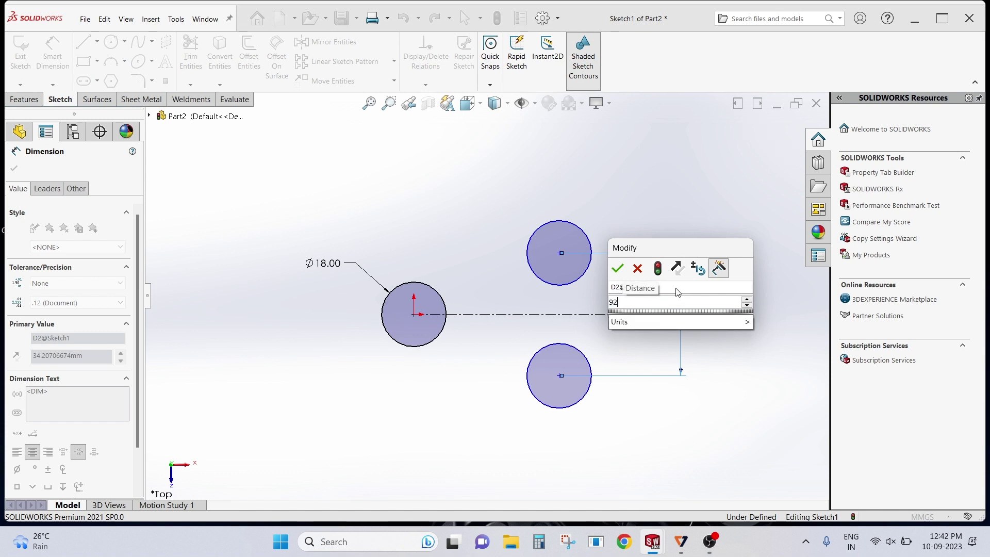
{"action": "left_click", "coordinate": [617, 269]}
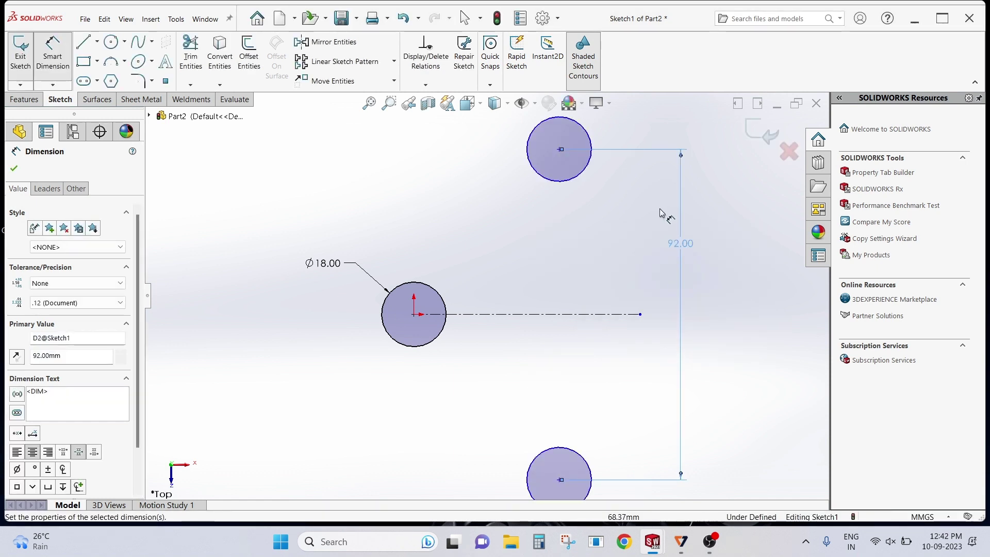
{"action": "key", "text": "f"}
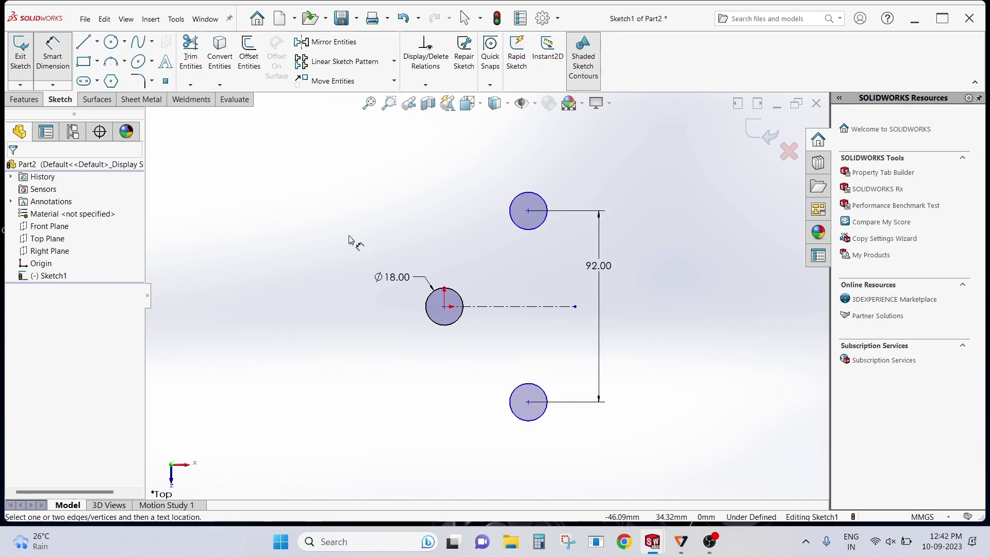
Dimension the horizontal offset from the Ø18 circle centre to the top circle centre as 64
{"action": "left_click", "coordinate": [444, 307]}
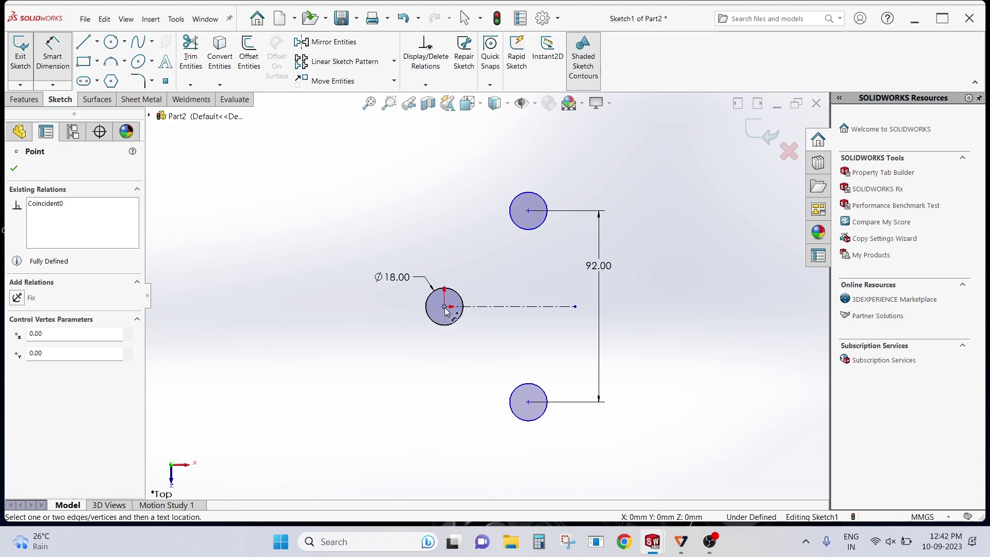
{"action": "left_click", "coordinate": [528, 212]}
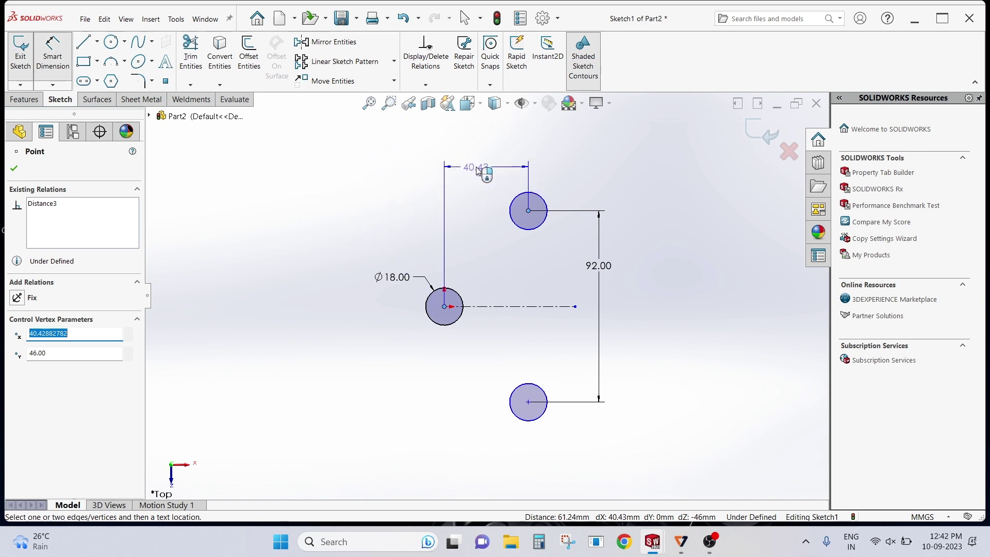
{"action": "left_click", "coordinate": [479, 172]}
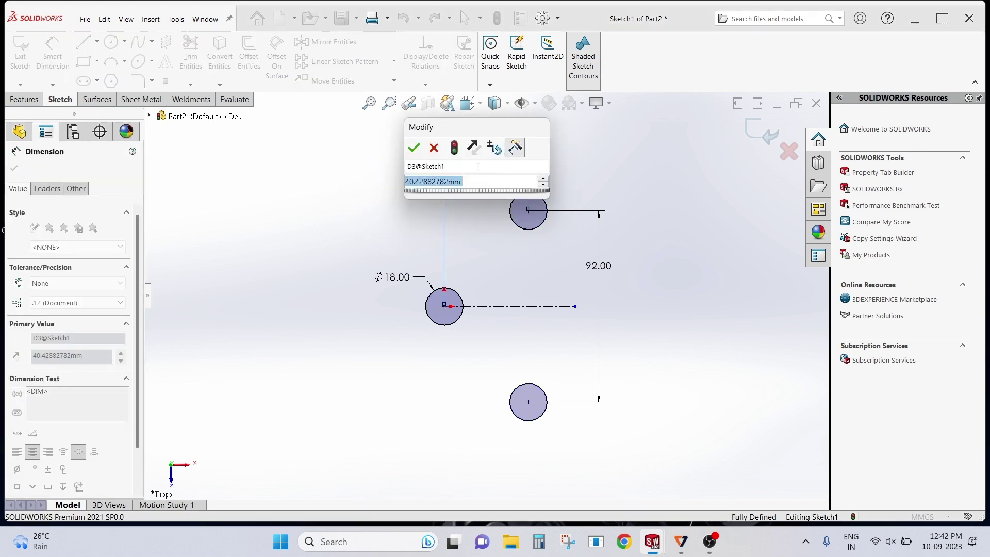
{"action": "type", "text": "64"}
{"action": "left_click", "coordinate": [414, 149]}
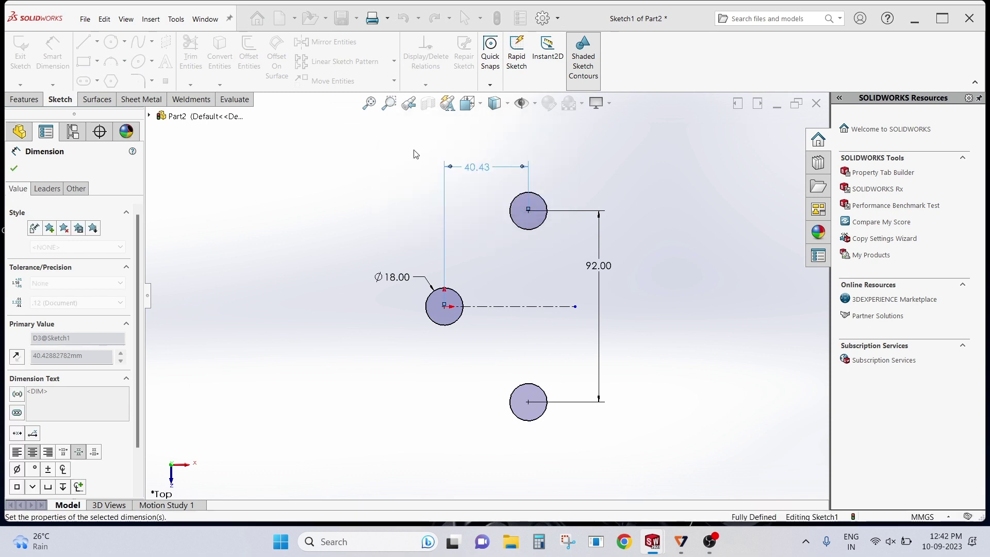
{"action": "left_click", "coordinate": [360, 190]}
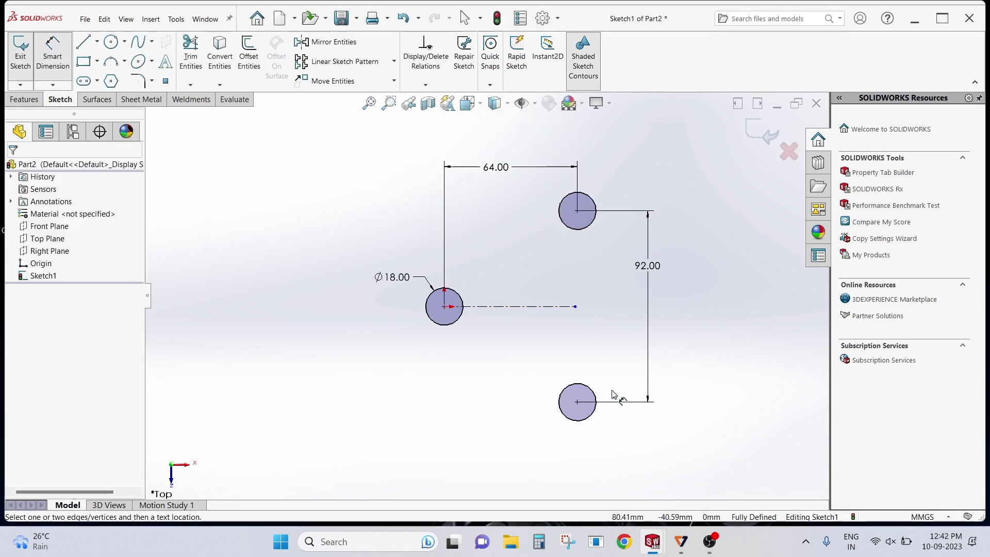
{"action": "scroll", "coordinate": [531, 247], "scroll_direction": "up", "scroll_amount": 3}
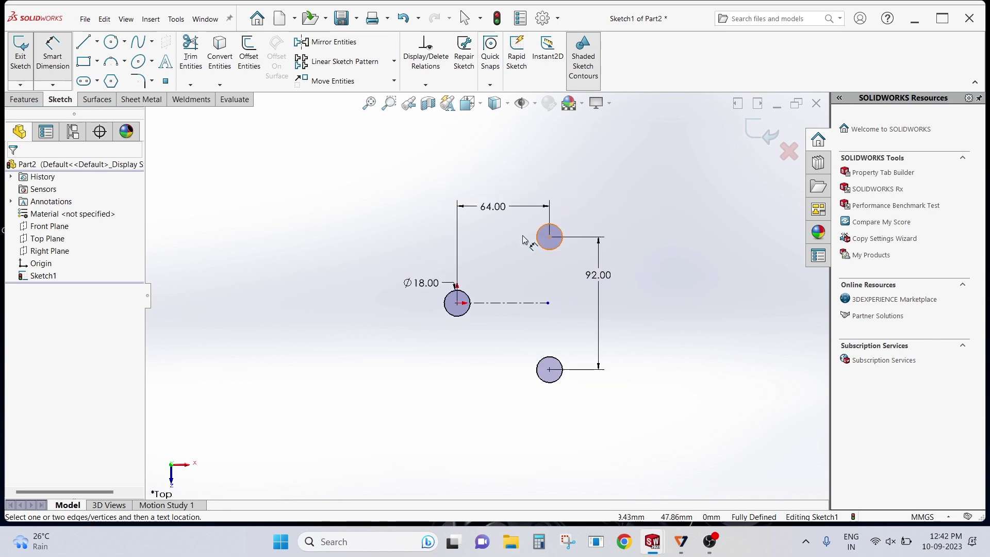
{"action": "scroll", "coordinate": [402, 238], "scroll_direction": "down", "scroll_amount": 3}
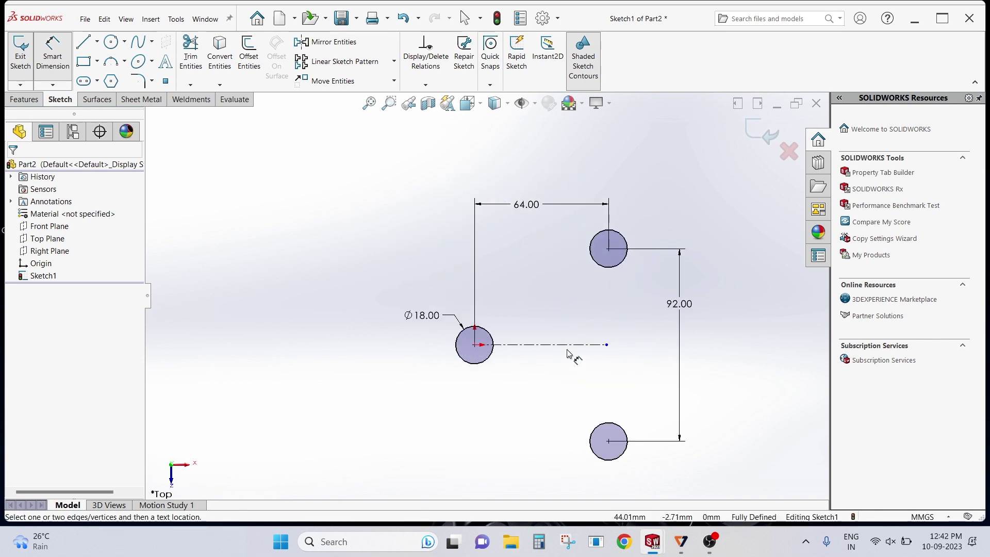
{"action": "scroll", "coordinate": [542, 380], "scroll_direction": "up", "scroll_amount": 1}
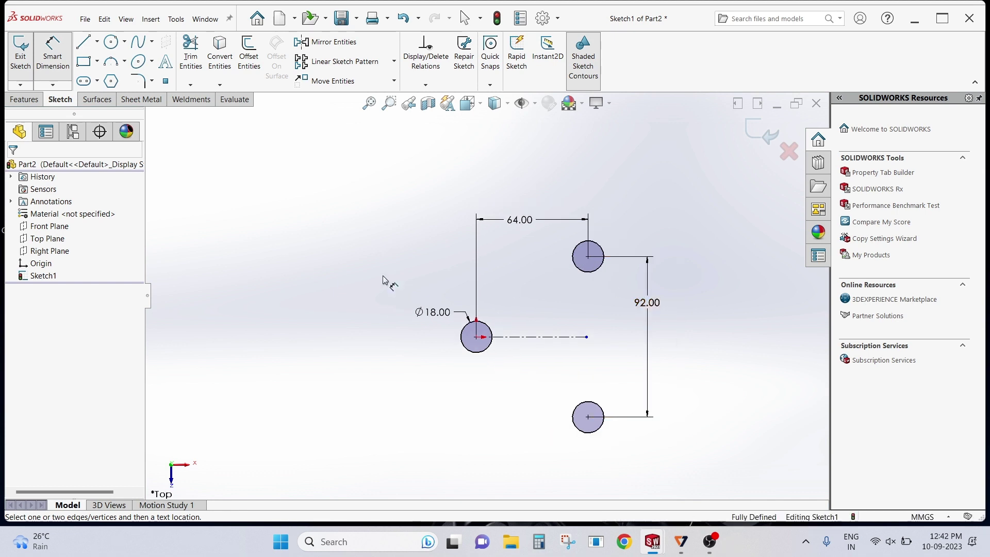
{"action": "right_click", "coordinate": [302, 269]}
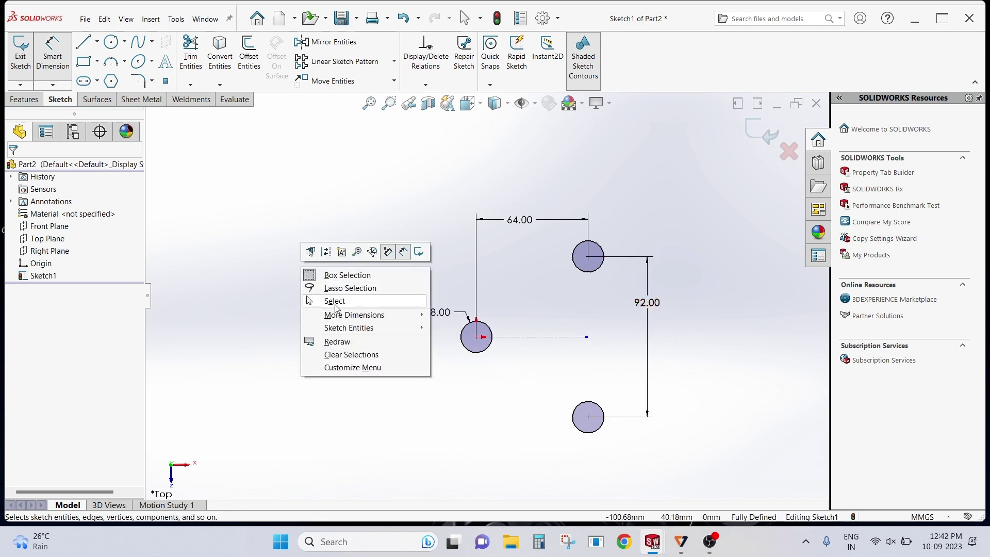
{"action": "left_click", "coordinate": [330, 302]}
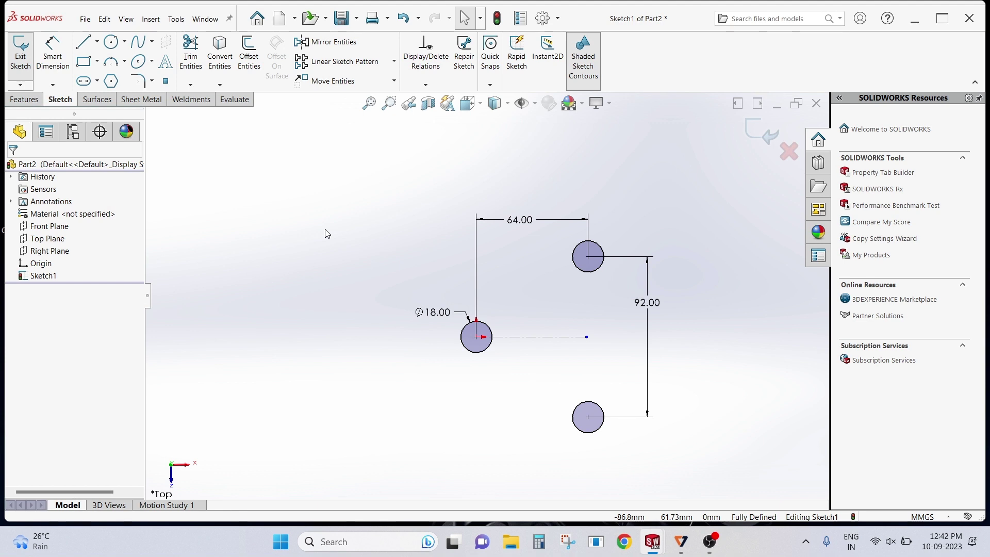
Draw a larger concentric circle around each of the three Ø18 holes
{"action": "left_click", "coordinate": [118, 48]}
{"action": "left_click", "coordinate": [476, 337]}
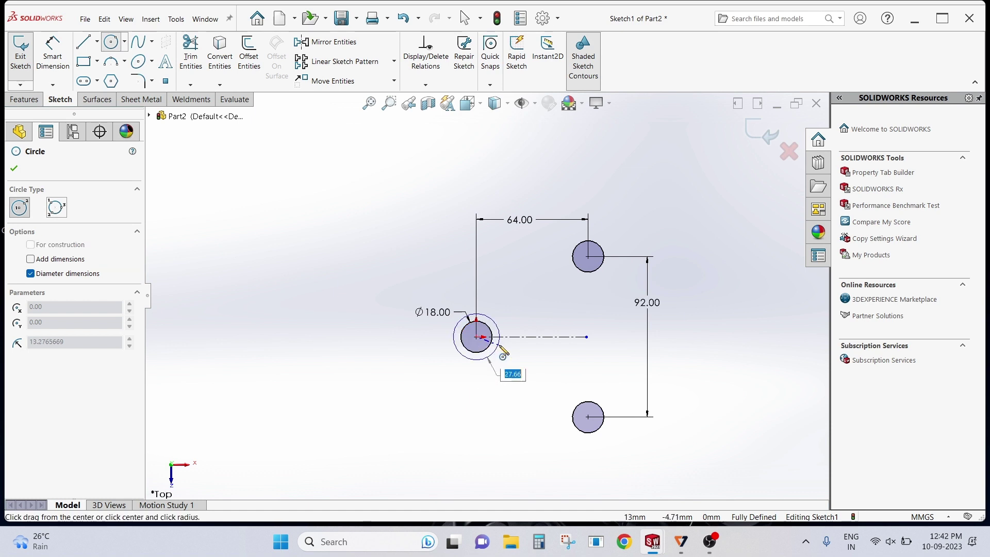
{"action": "left_click", "coordinate": [508, 345]}
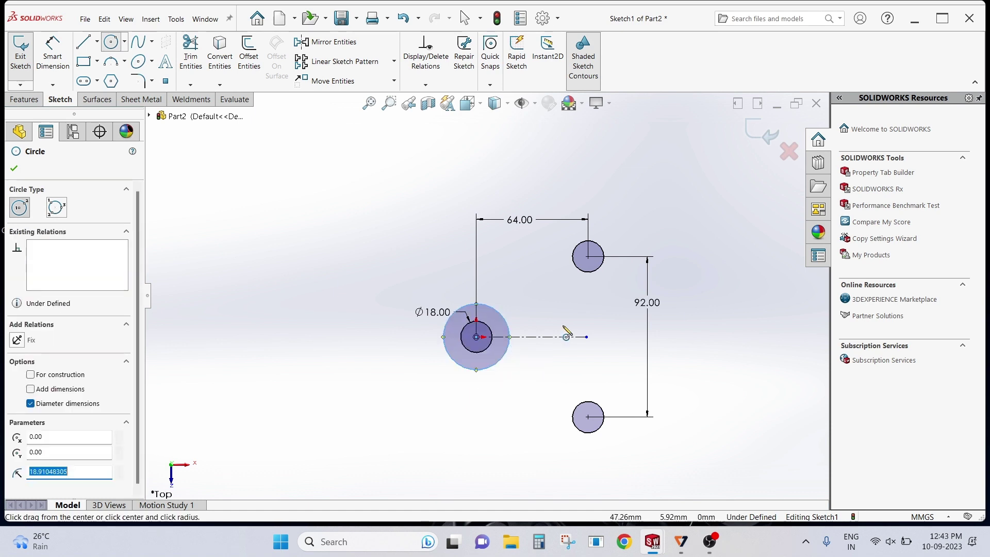
{"action": "left_click", "coordinate": [588, 256]}
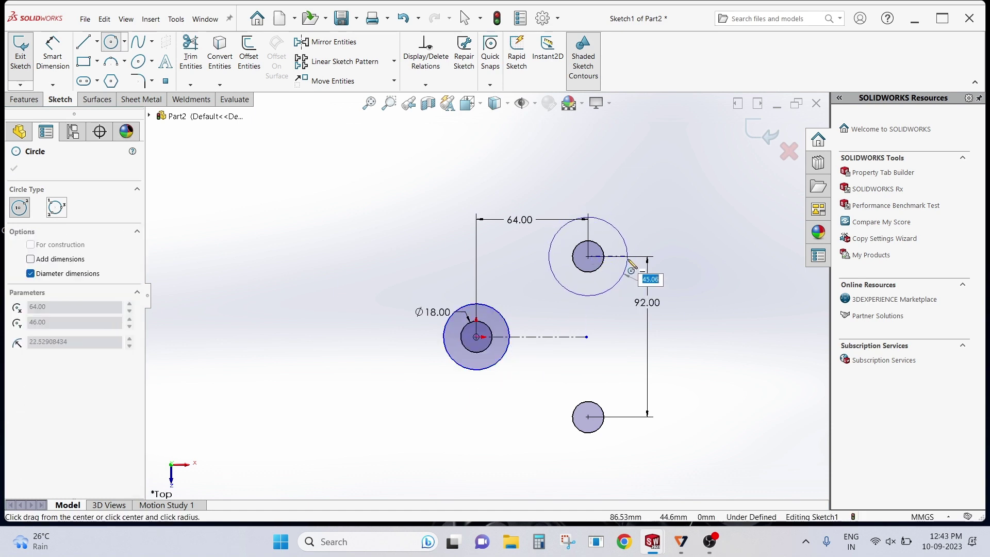
{"action": "left_click", "coordinate": [632, 267]}
{"action": "left_click", "coordinate": [588, 417]}
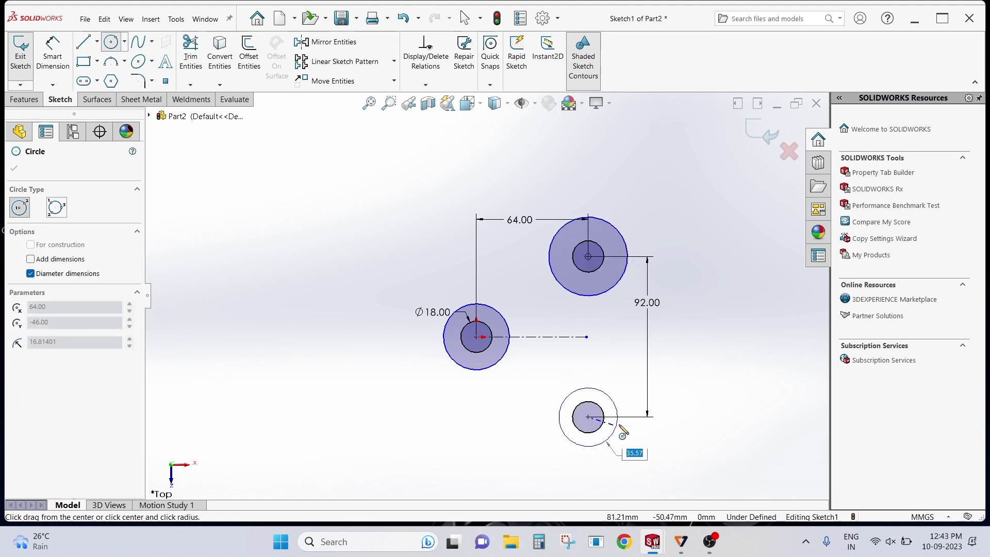
{"action": "left_click", "coordinate": [627, 425]}
{"action": "right_click", "coordinate": [720, 392]}
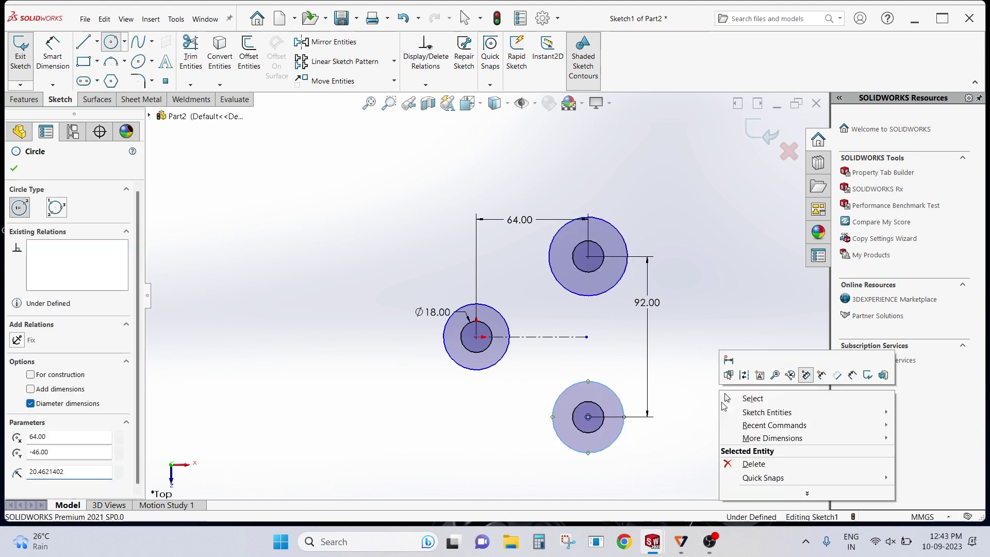
{"action": "left_click", "coordinate": [753, 399]}
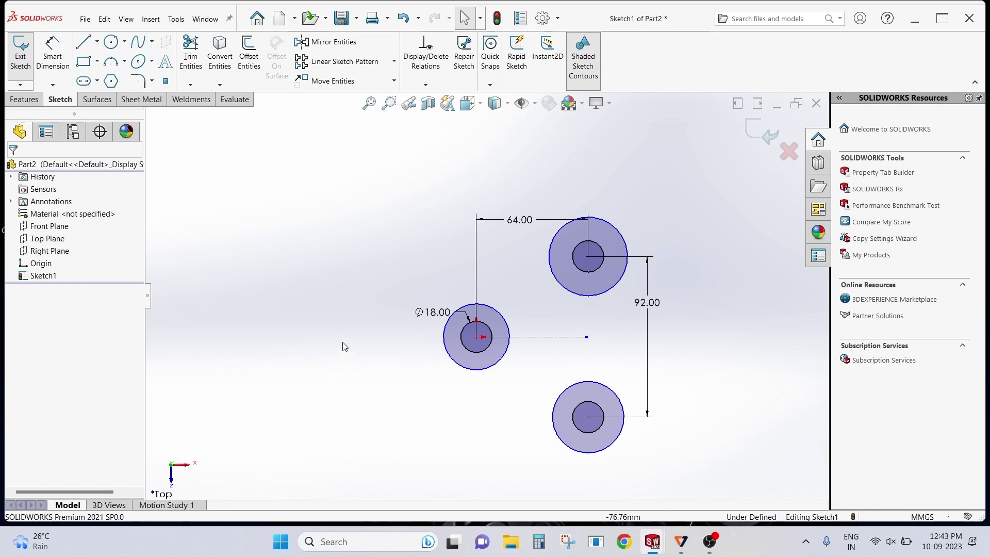
{"action": "right_click_drag", "start_coordinate": [342, 347], "coordinate": [343, 336]}
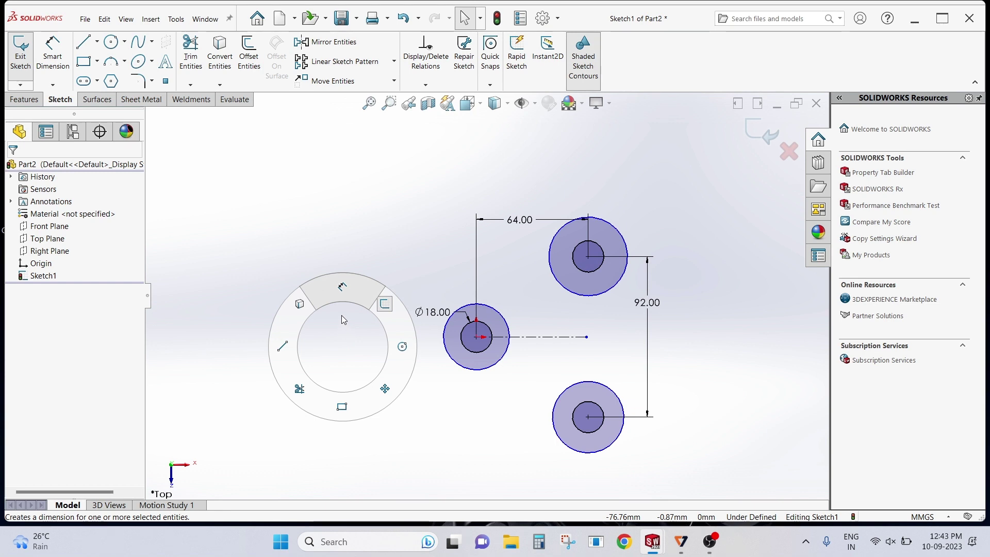
{"action": "right_click_drag", "start_coordinate": [342, 319], "coordinate": [345, 292]}
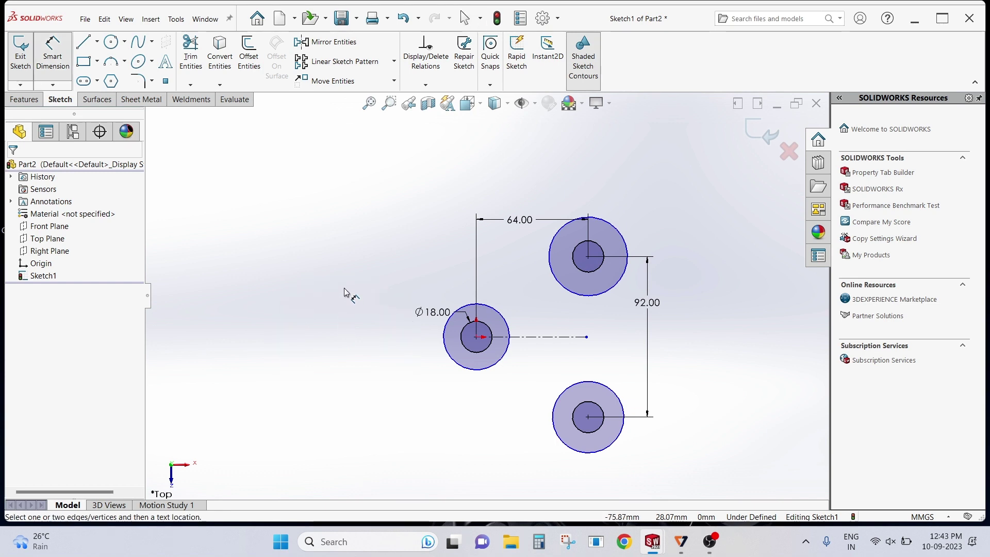
Dimension the outer circle around the origin hole to Ø36
{"action": "left_click", "coordinate": [495, 362]}
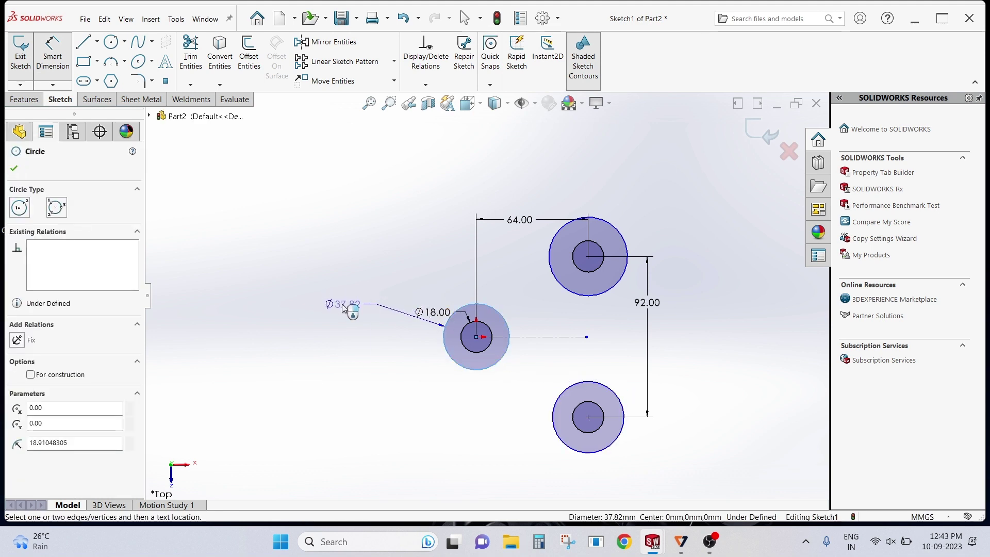
{"action": "left_click", "coordinate": [342, 304]}
{"action": "type", "text": "3"}
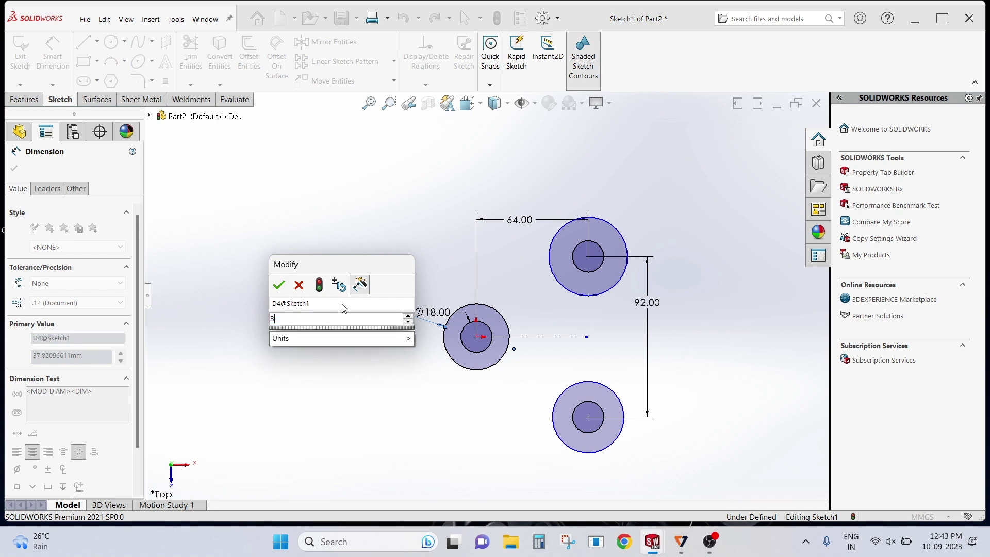
{"action": "type", "text": "6"}
{"action": "left_click", "coordinate": [279, 285]}
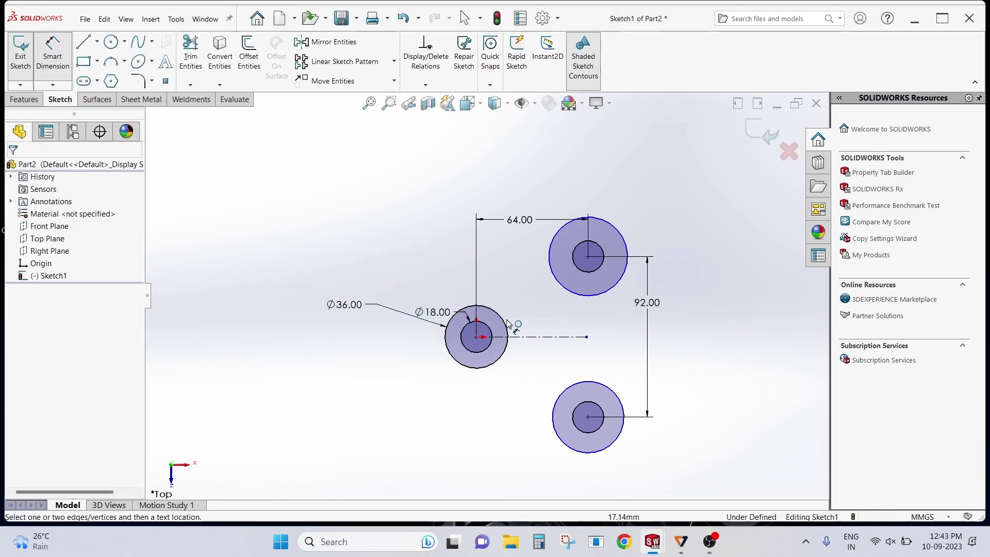
{"action": "scroll", "coordinate": [616, 338], "scroll_direction": "down", "scroll_amount": 1}
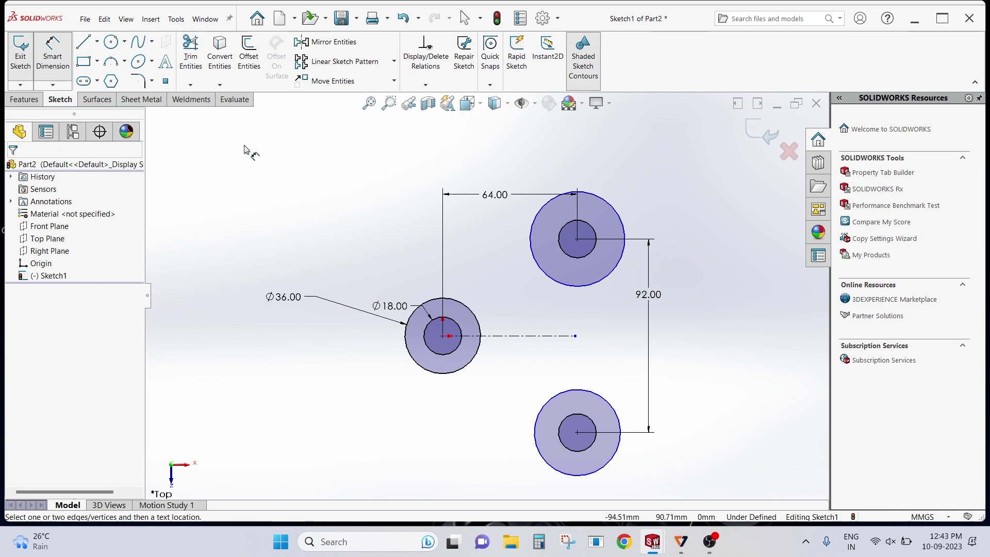
{"action": "key", "text": "Escape"}
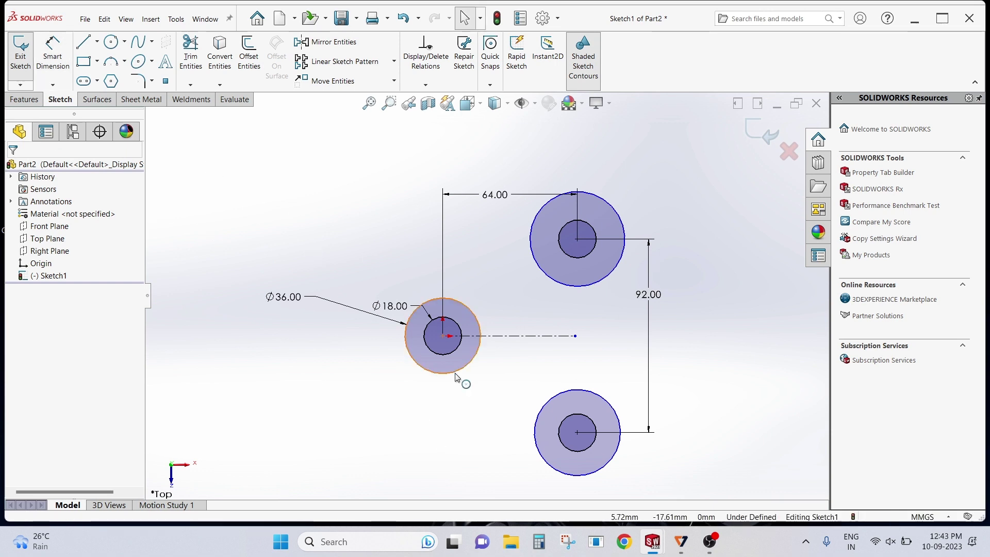
Make the top and bottom outer circles equal to the Ø36 circle
{"action": "left_click", "coordinate": [455, 375]}
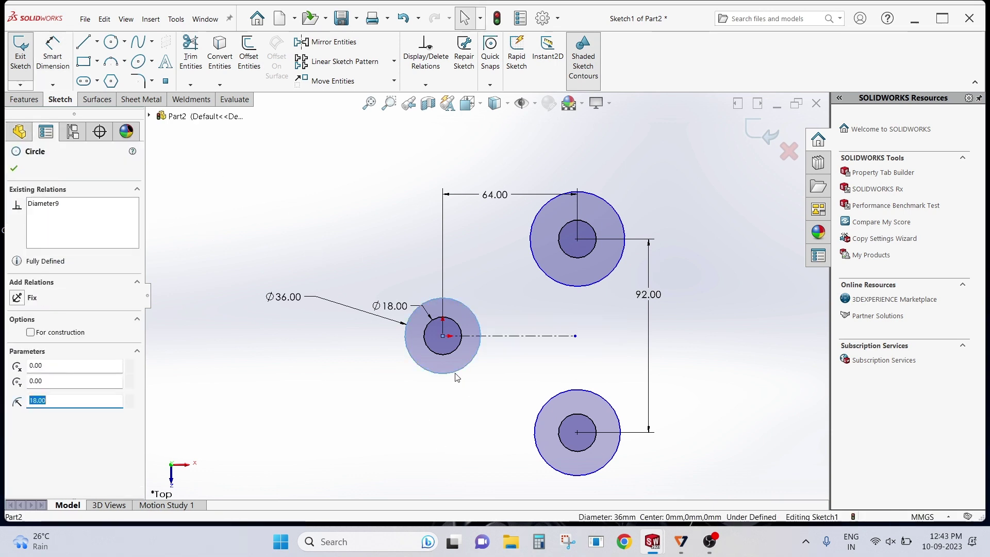
{"action": "left_click", "coordinate": [568, 288], "text": "ctrl"}
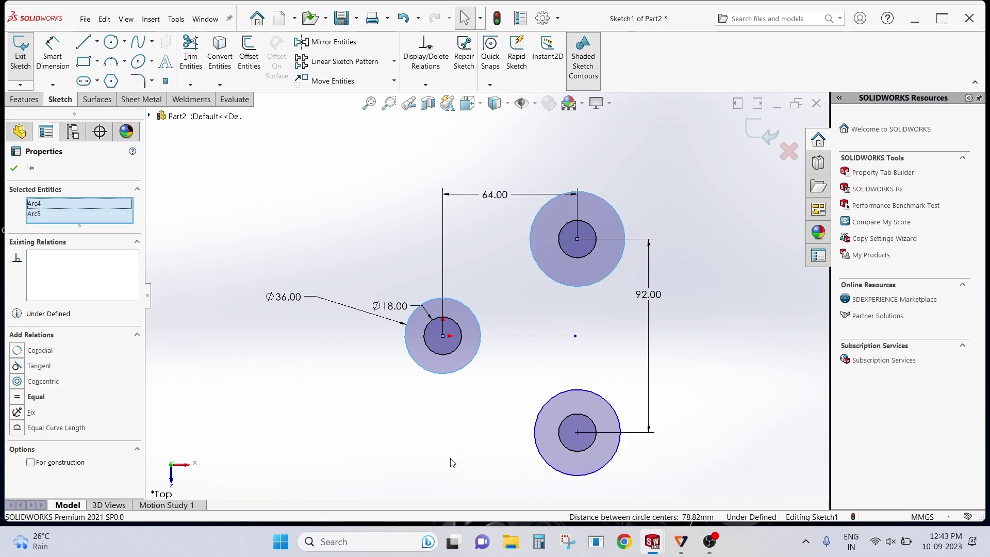
{"action": "left_click", "coordinate": [36, 397]}
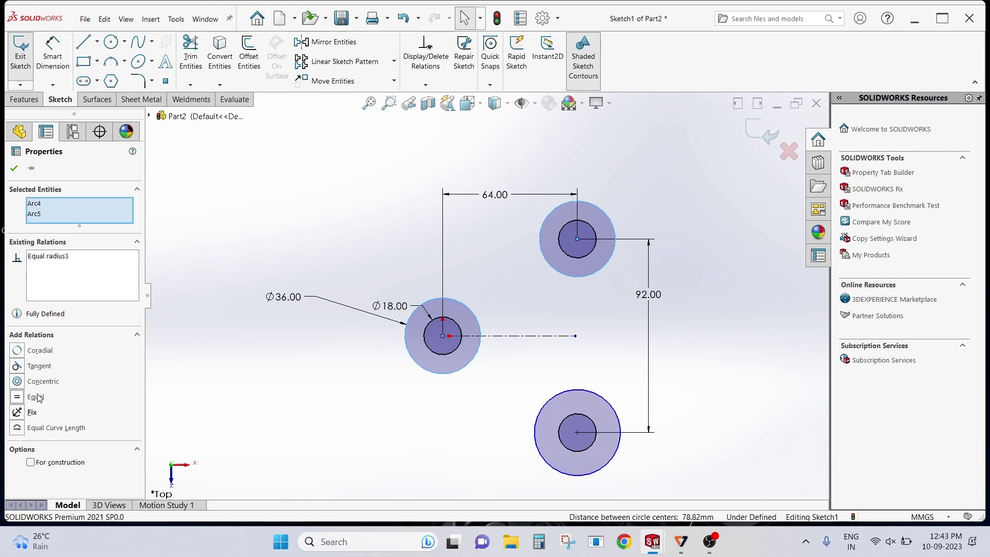
{"action": "left_click", "coordinate": [376, 405]}
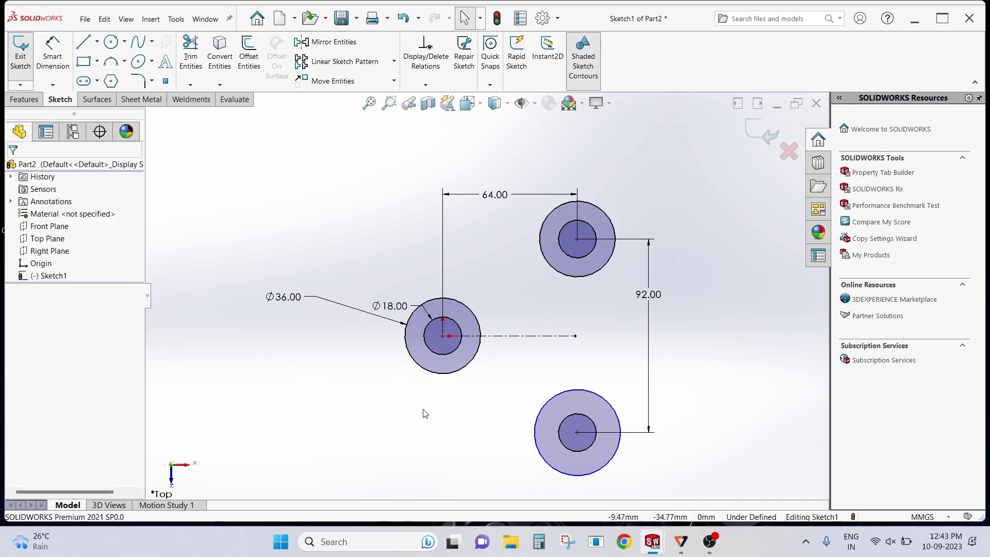
{"action": "left_click", "coordinate": [460, 374]}
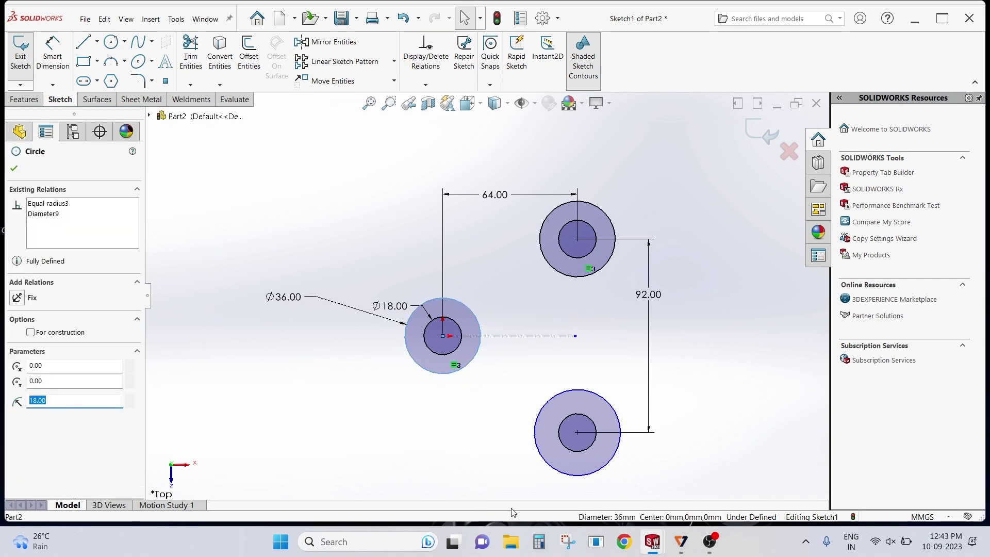
{"action": "left_click", "coordinate": [557, 470], "text": "ctrl"}
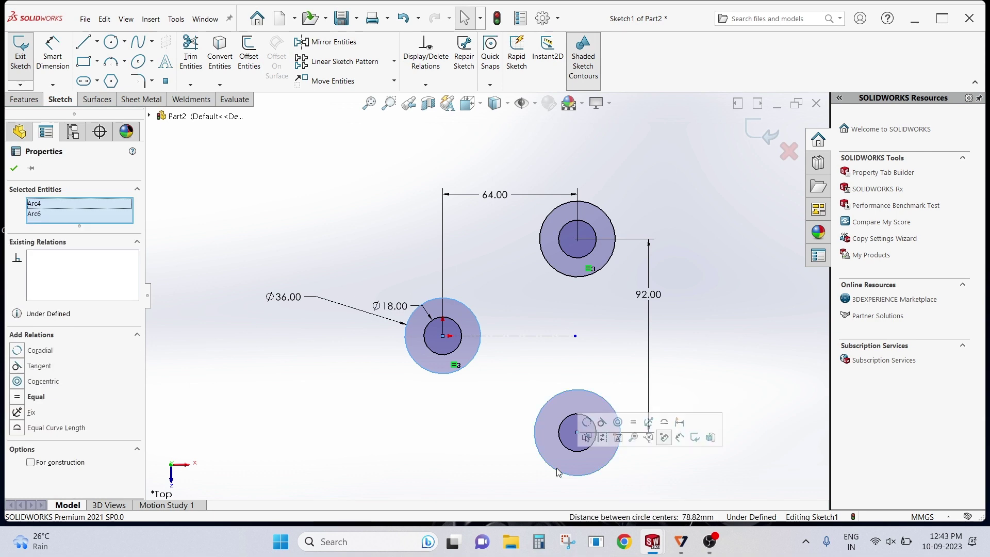
{"action": "left_click", "coordinate": [36, 397]}
{"action": "left_click", "coordinate": [330, 404]}
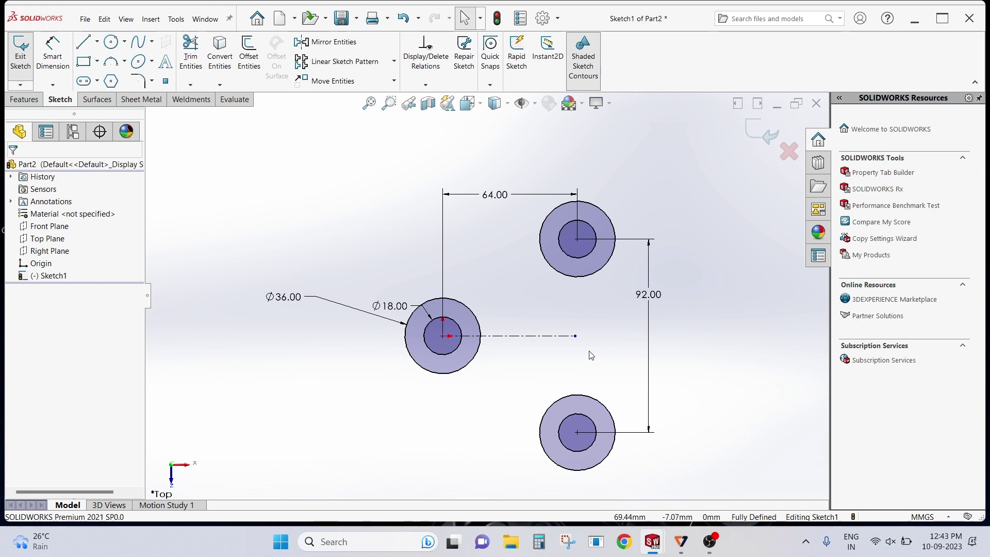
{"action": "scroll", "coordinate": [590, 353], "scroll_direction": "up", "scroll_amount": 2}
{"action": "scroll", "coordinate": [568, 311], "scroll_direction": "down", "scroll_amount": 2}
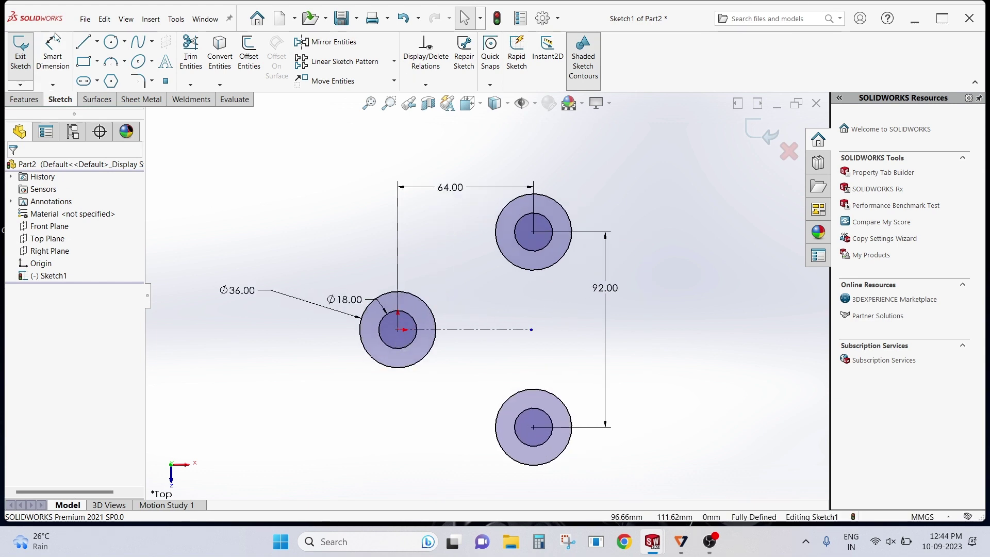
Draw a line from the top circle's edge to the left circle's edge
{"action": "left_click", "coordinate": [84, 42]}
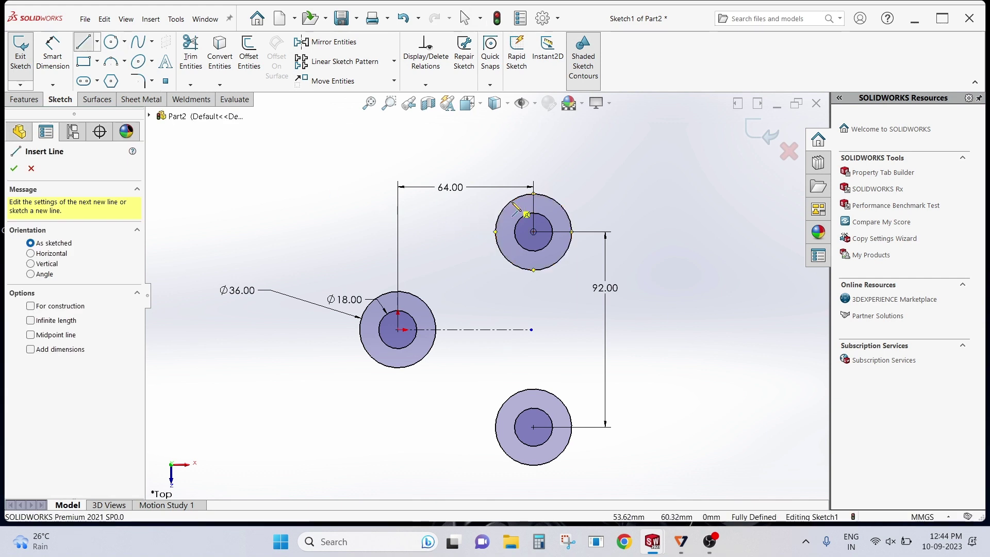
{"action": "left_click", "coordinate": [511, 204]}
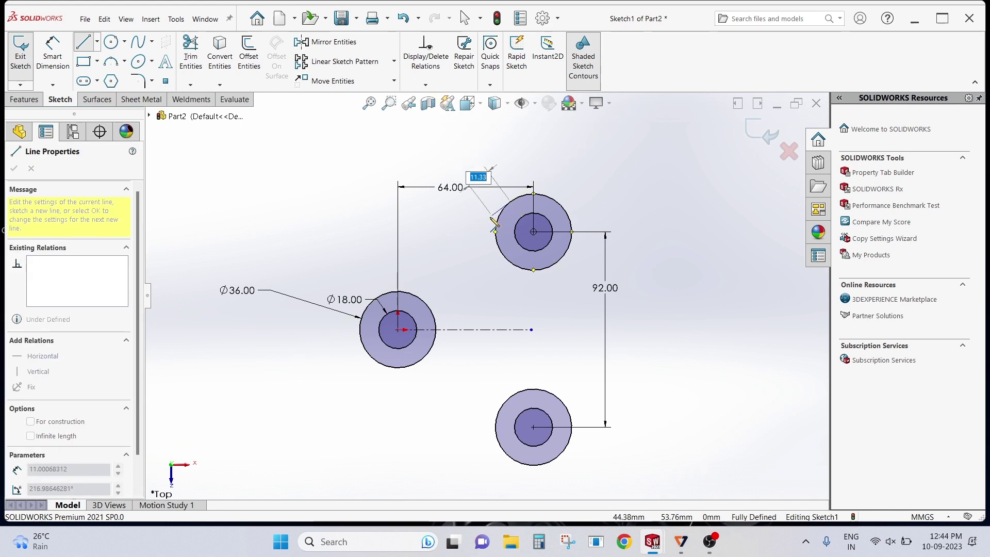
{"action": "left_click", "coordinate": [383, 300]}
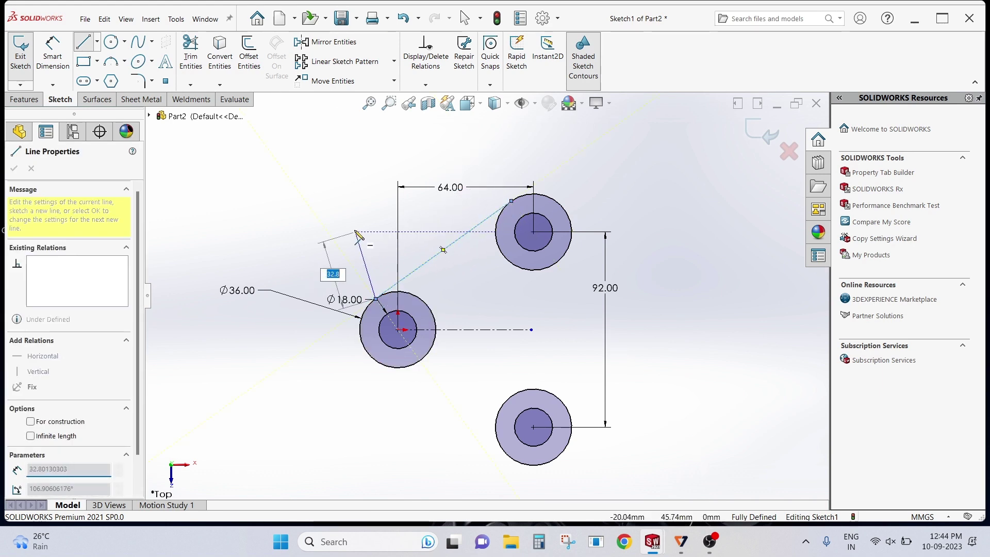
{"action": "right_click", "coordinate": [355, 228]}
{"action": "left_click", "coordinate": [382, 236]}
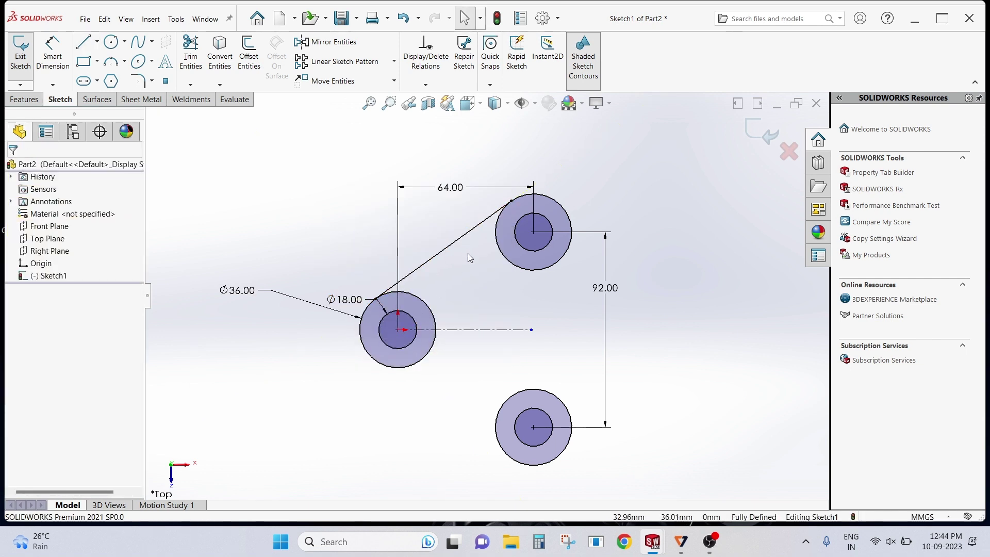
{"action": "scroll", "coordinate": [487, 256], "scroll_direction": "down", "scroll_amount": 2}
{"action": "scroll", "coordinate": [488, 256], "scroll_direction": "down", "scroll_amount": 1}
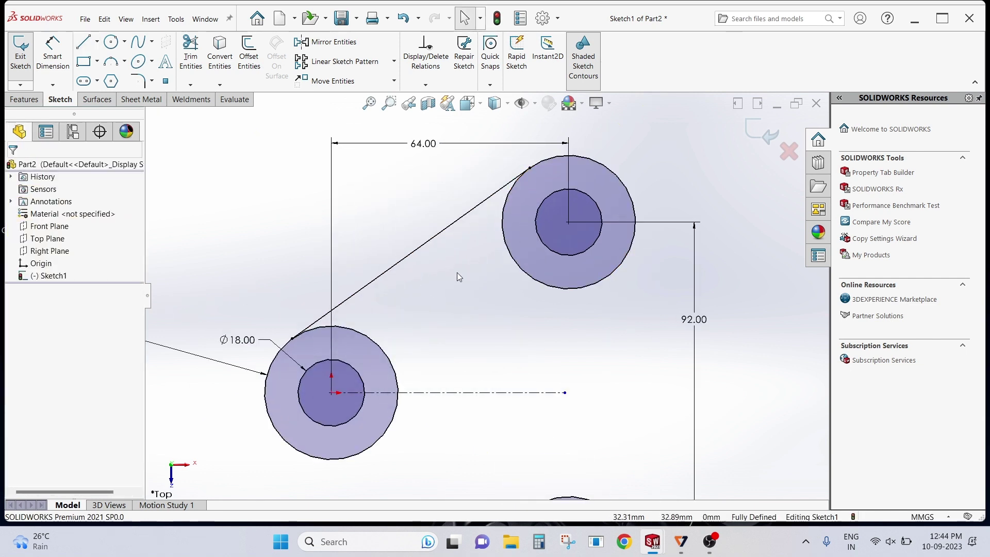
{"action": "scroll", "coordinate": [486, 294], "scroll_direction": "up", "scroll_amount": 2}
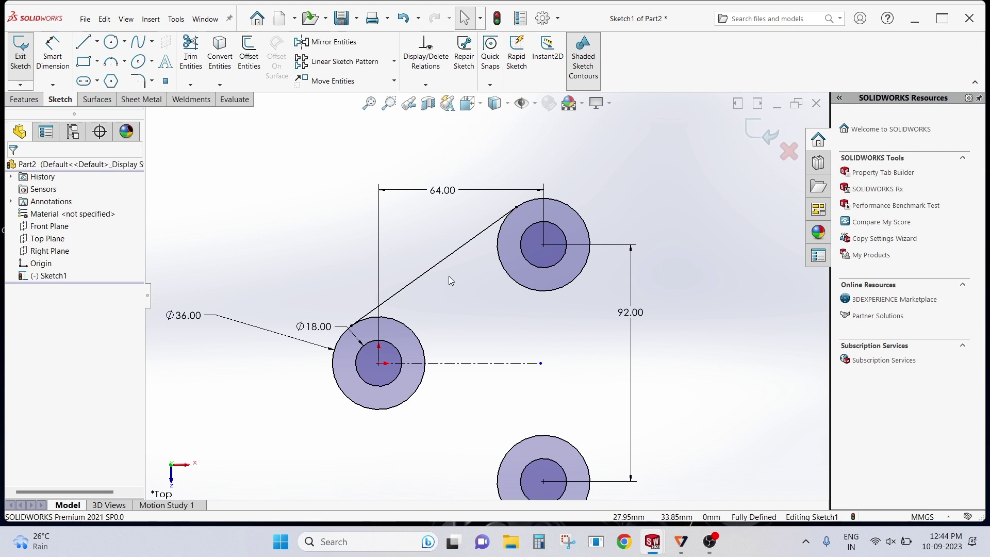
Select the new connecting line to check its relations, then zoom out to all three circles
{"action": "left_click", "coordinate": [467, 242]}
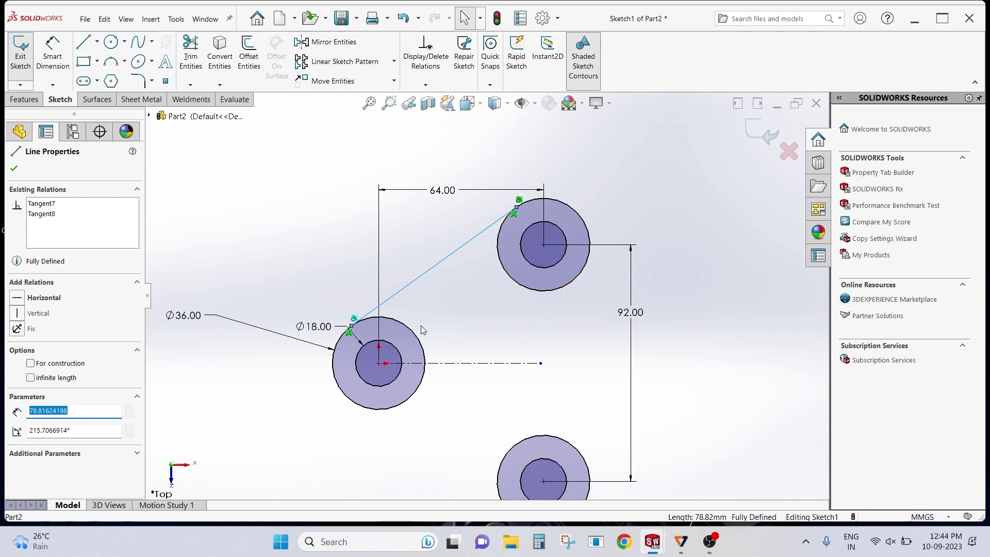
{"action": "scroll", "coordinate": [454, 323], "scroll_direction": "up", "scroll_amount": 2}
{"action": "scroll", "coordinate": [487, 320], "scroll_direction": "down", "scroll_amount": 1}
{"action": "scroll", "coordinate": [429, 302], "scroll_direction": "down", "scroll_amount": 2}
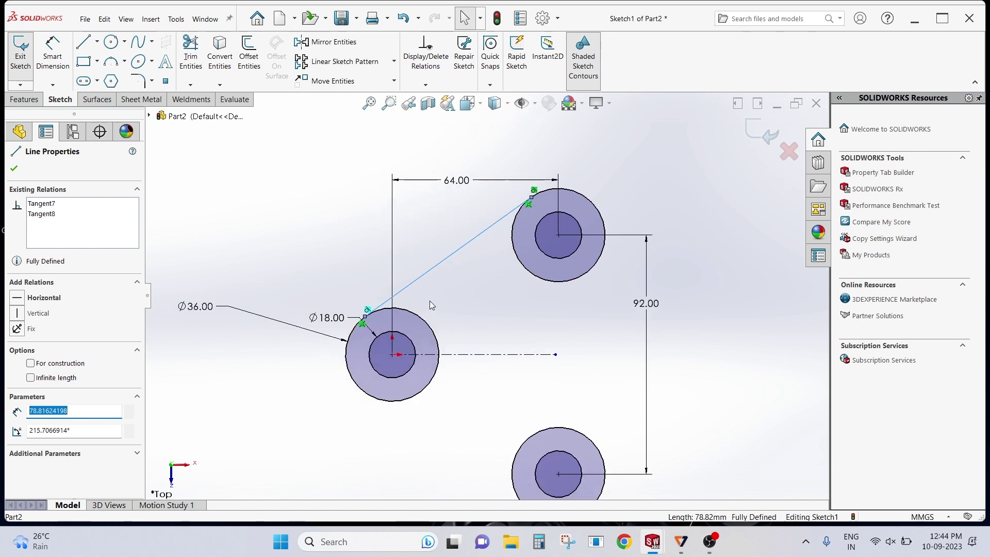
{"action": "left_click", "coordinate": [342, 223]}
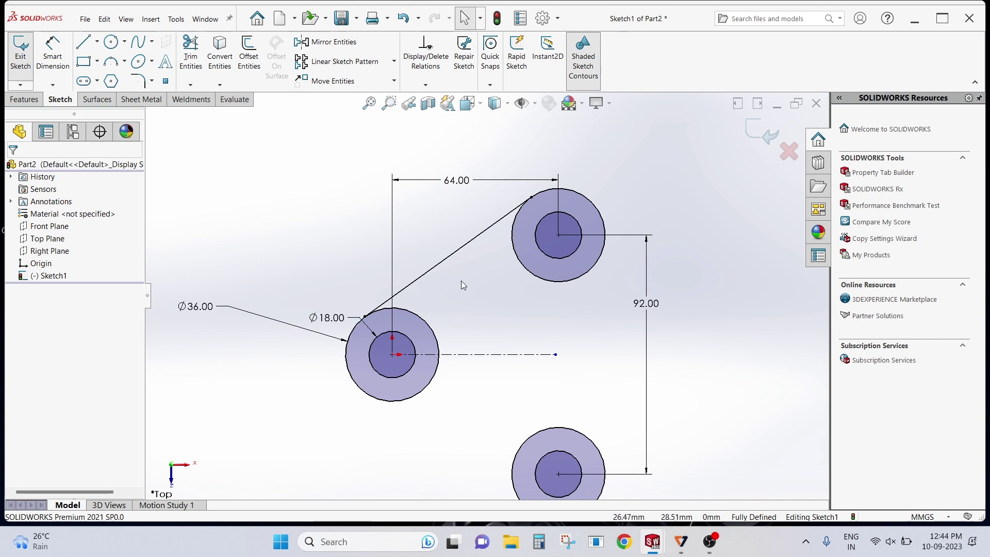
{"action": "left_click", "coordinate": [462, 248]}
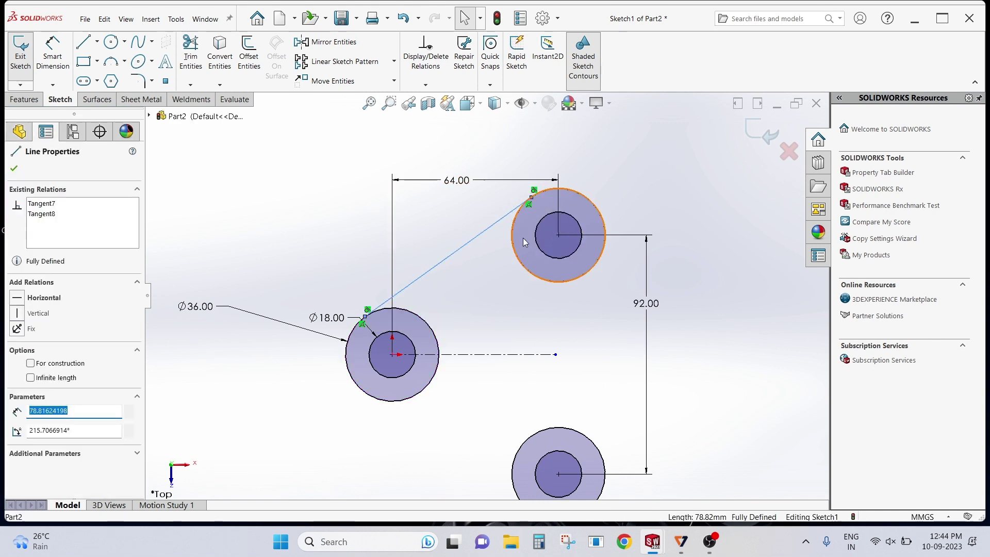
{"action": "key", "text": "z"}
{"action": "key", "text": "z"}
{"action": "left_click", "coordinate": [338, 271]}
{"action": "key", "text": "z"}
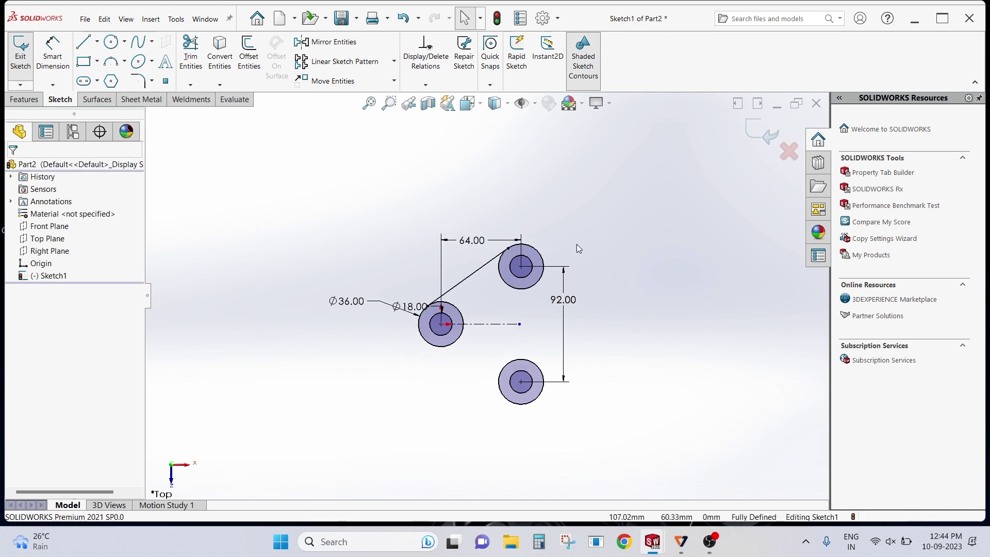
Draw a second line from the left circle's lower edge to the bottom circle
{"action": "left_click", "coordinate": [83, 42]}
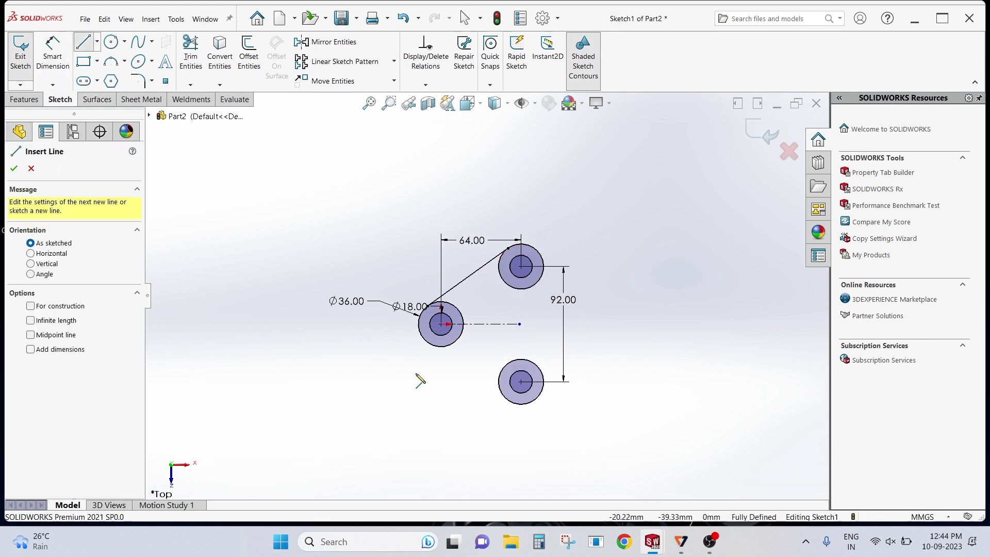
{"action": "left_click", "coordinate": [428, 344]}
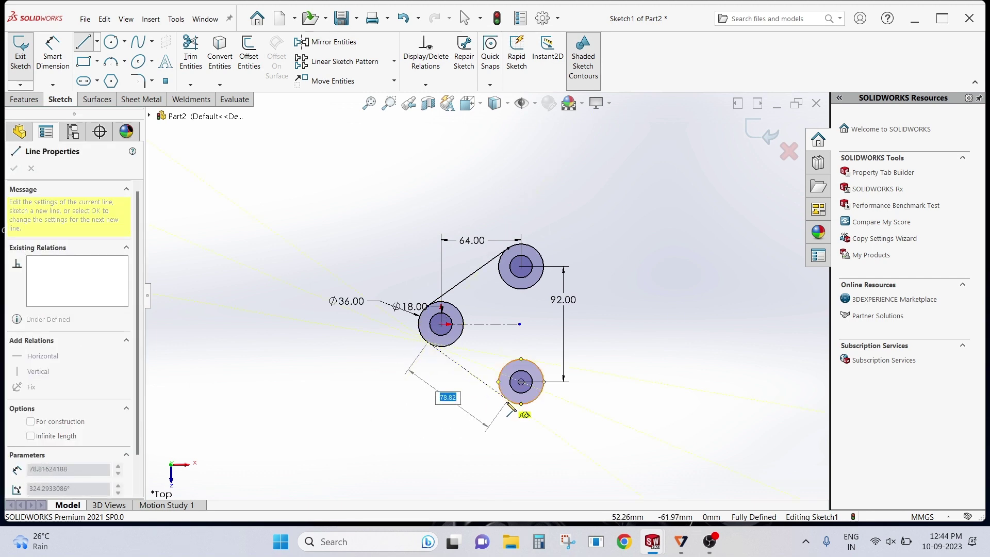
{"action": "left_click", "coordinate": [508, 401]}
{"action": "right_click", "coordinate": [355, 339]}
{"action": "left_click", "coordinate": [379, 383]}
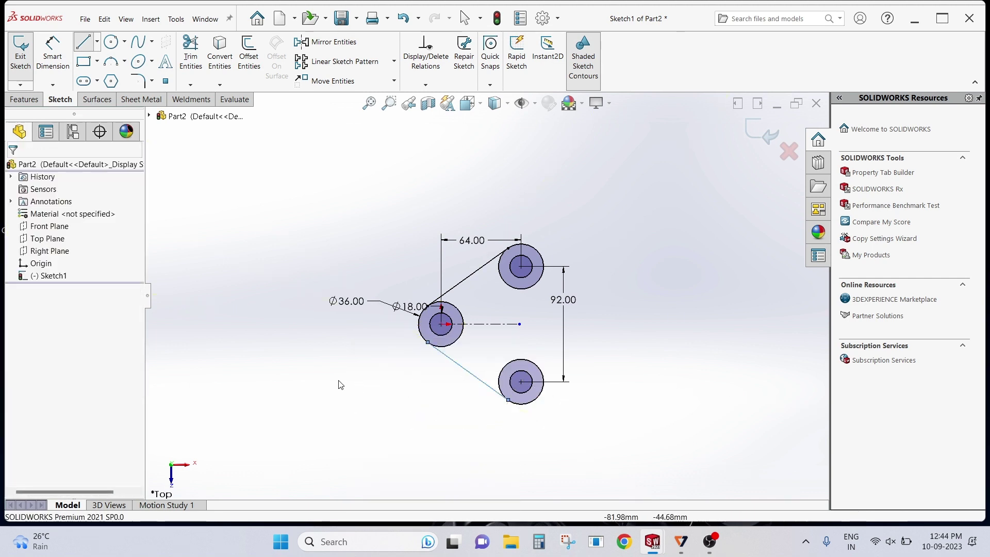
{"action": "scroll", "coordinate": [403, 387], "scroll_direction": "down", "scroll_amount": 2}
{"action": "scroll", "coordinate": [422, 372], "scroll_direction": "down", "scroll_amount": 1}
{"action": "scroll", "coordinate": [436, 357], "scroll_direction": "down", "scroll_amount": 1}
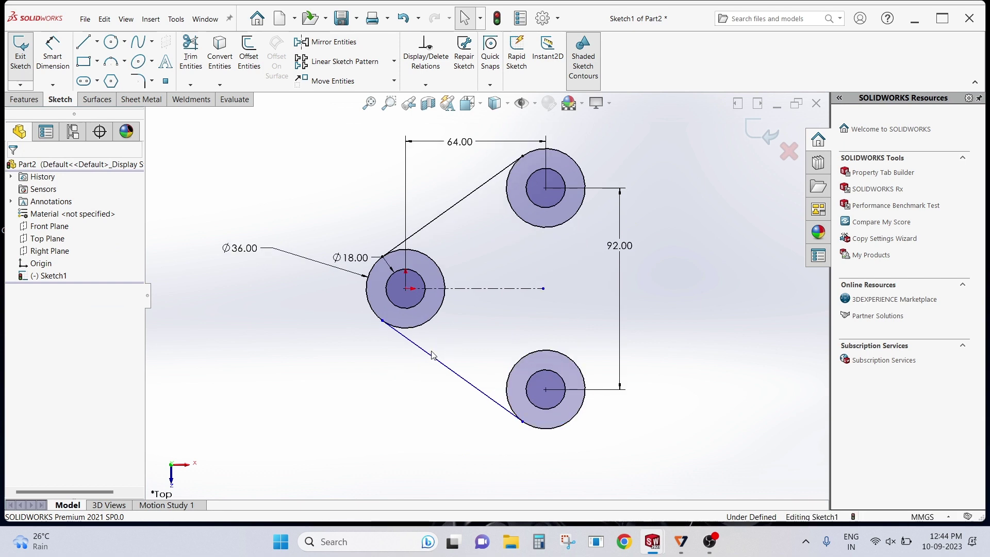
Select the lower connecting line to inspect its existing relations
{"action": "left_click", "coordinate": [456, 375]}
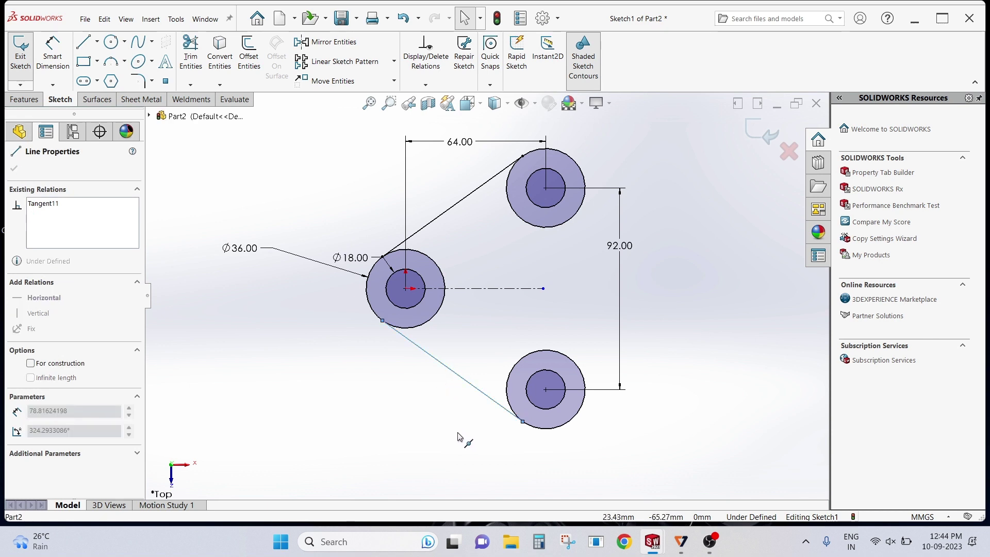
{"action": "key", "text": "Escape"}
{"action": "scroll", "coordinate": [482, 411], "scroll_direction": "down", "scroll_amount": 1}
{"action": "scroll", "coordinate": [490, 398], "scroll_direction": "down", "scroll_amount": 2}
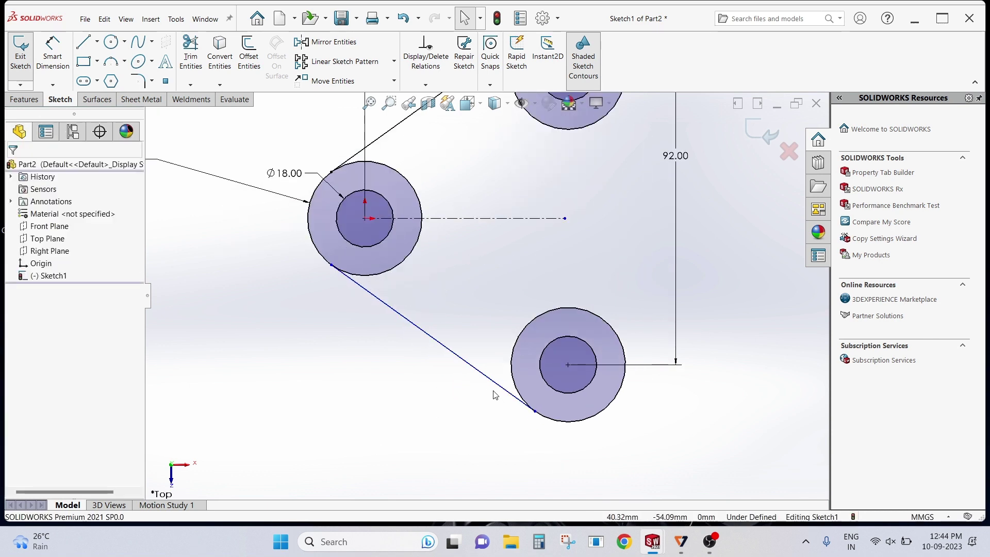
{"action": "left_click", "coordinate": [492, 382]}
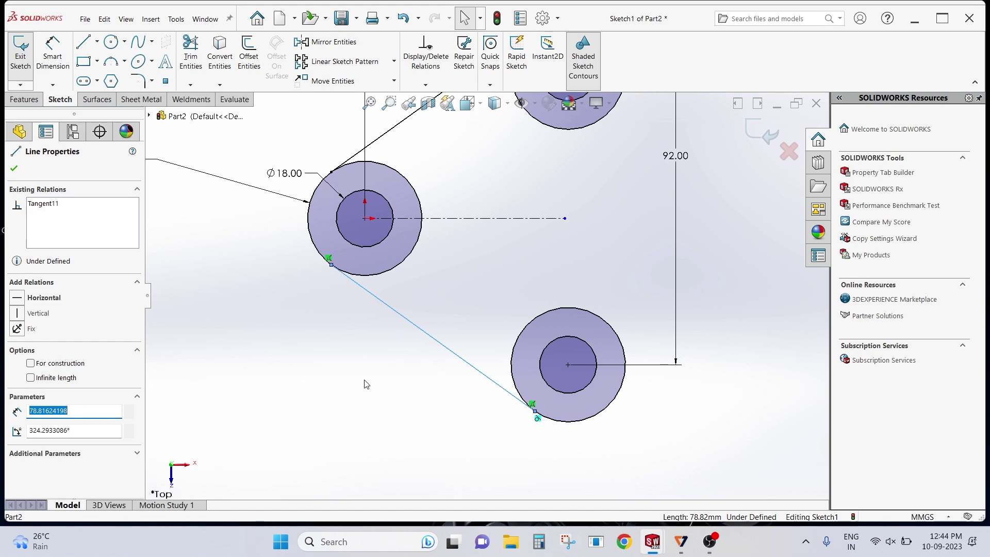
{"action": "left_click", "coordinate": [317, 295]}
{"action": "scroll", "coordinate": [368, 239], "scroll_direction": "down", "scroll_amount": 2}
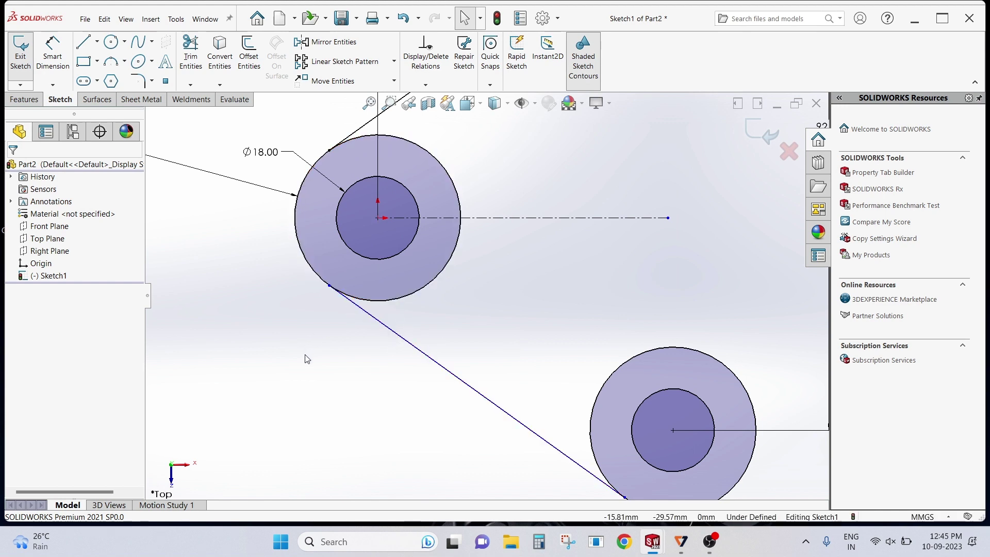
Make the lower slanted line tangent to the outer Ø36 arc and zoom to fit
{"action": "left_click", "coordinate": [386, 331]}
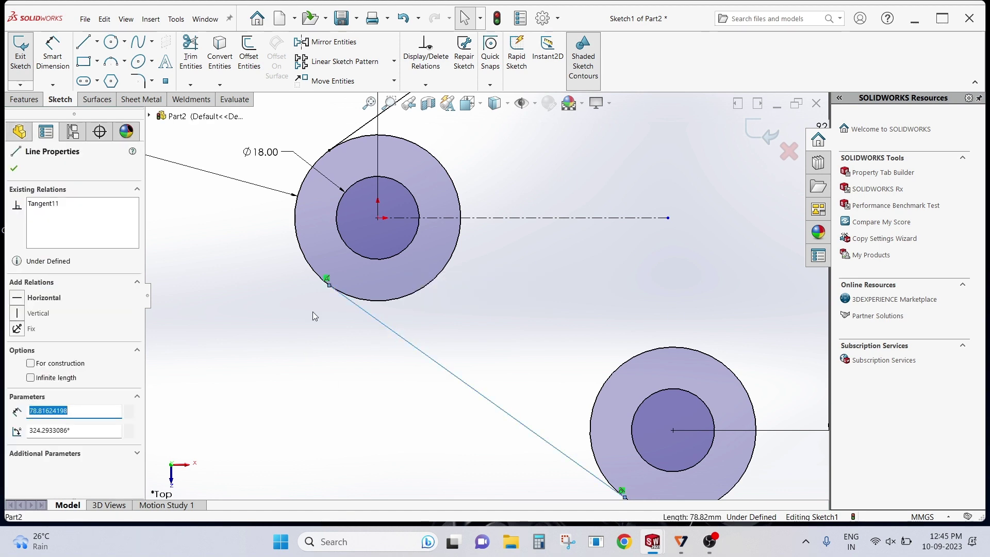
{"action": "left_click", "coordinate": [317, 277], "text": "ctrl"}
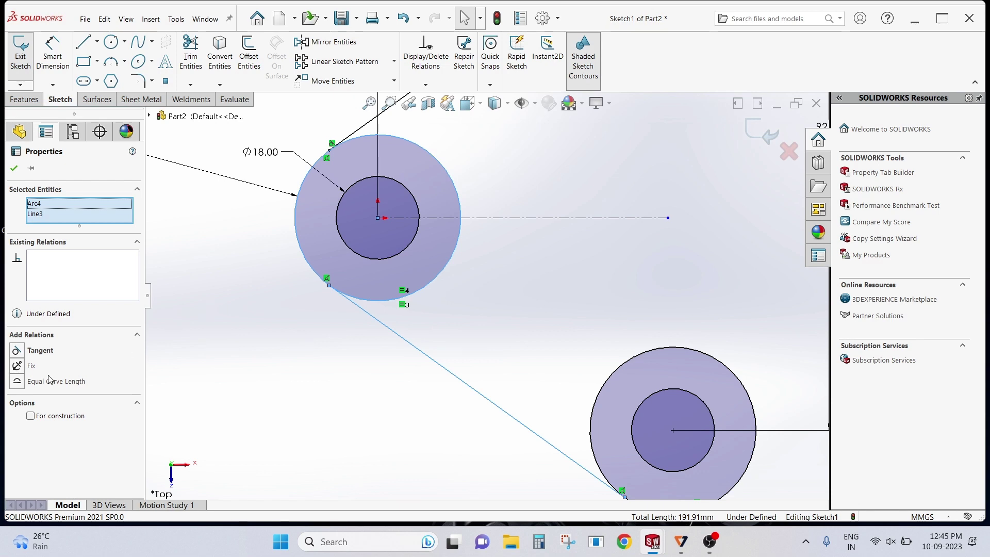
{"action": "left_click", "coordinate": [40, 350]}
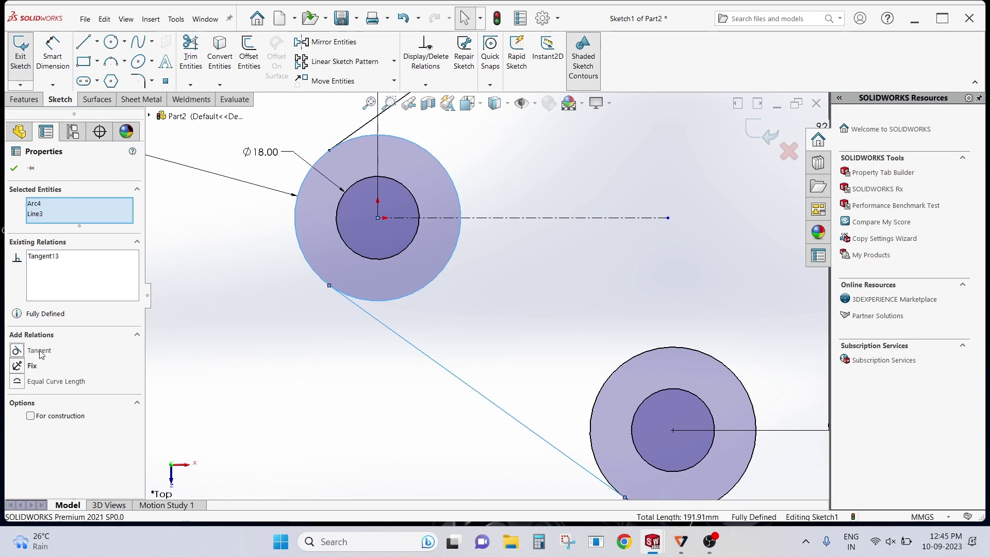
{"action": "left_click", "coordinate": [14, 173]}
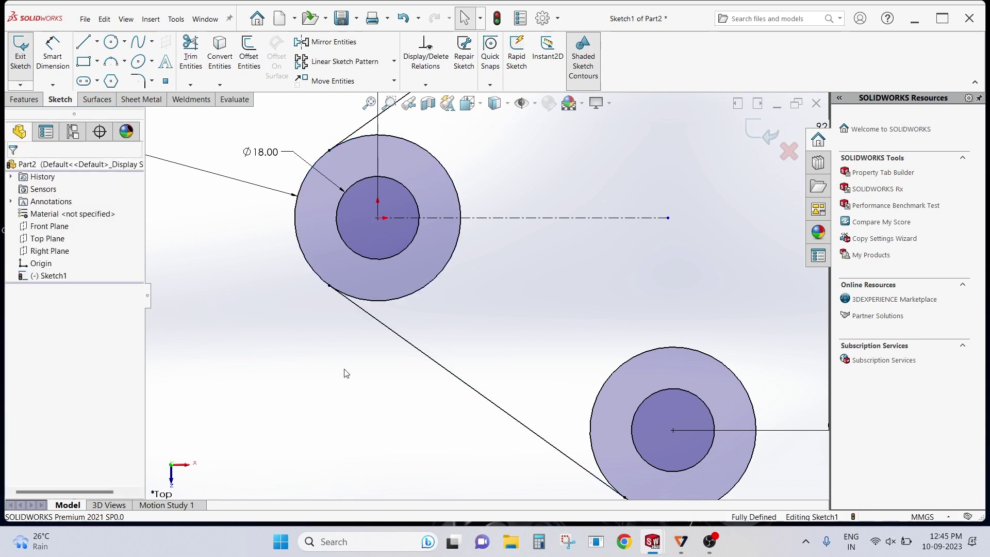
{"action": "key", "text": "z"}
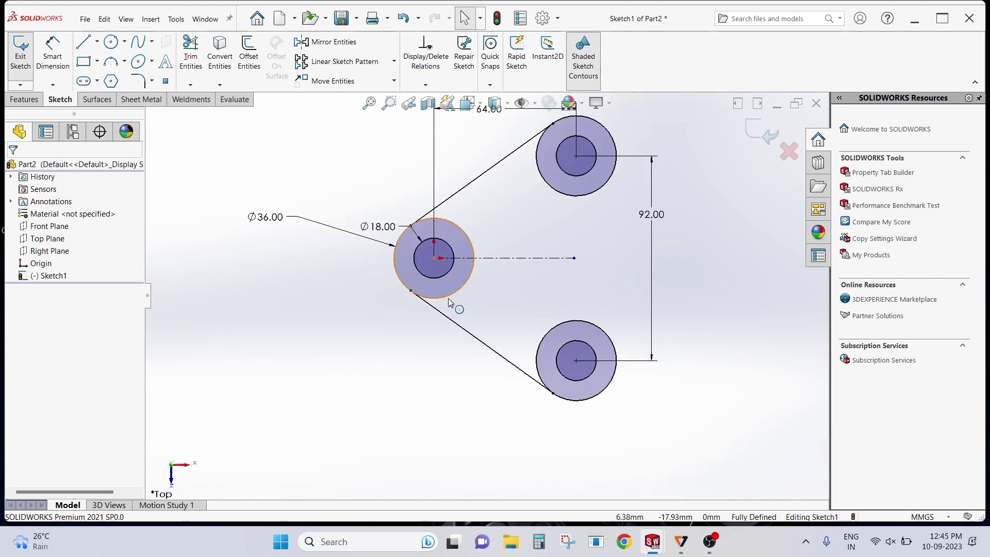
{"action": "key", "text": "f"}
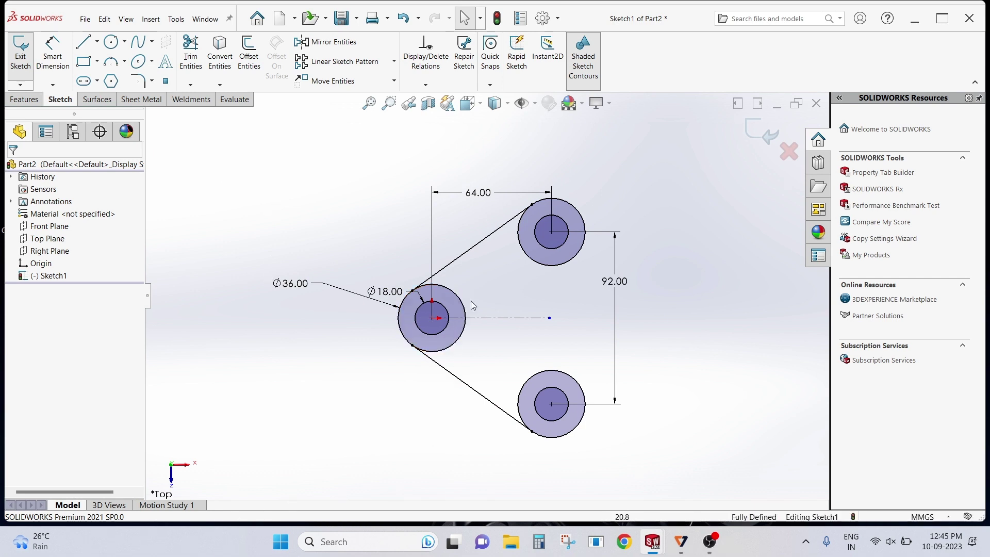
Power-trim the left boss circle's inner arc, undoing the unwanted right-circle trims
{"action": "left_click", "coordinate": [193, 51]}
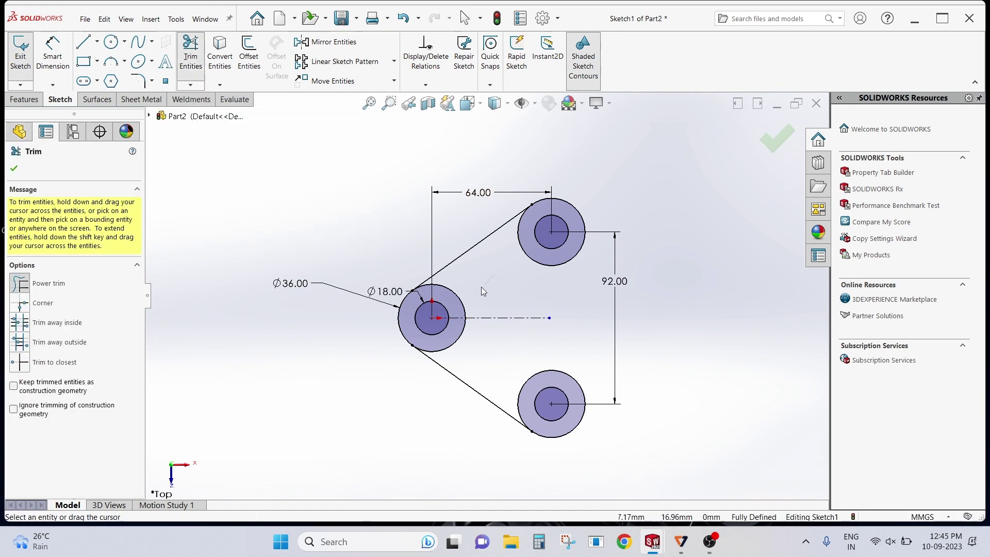
{"action": "mouse_move", "coordinate": [482, 288]}
{"action": "left_mouse_down"}
{"action": "mouse_move", "coordinate": [457, 349]}
{"action": "mouse_move", "coordinate": [535, 396]}
{"action": "left_mouse_up"}
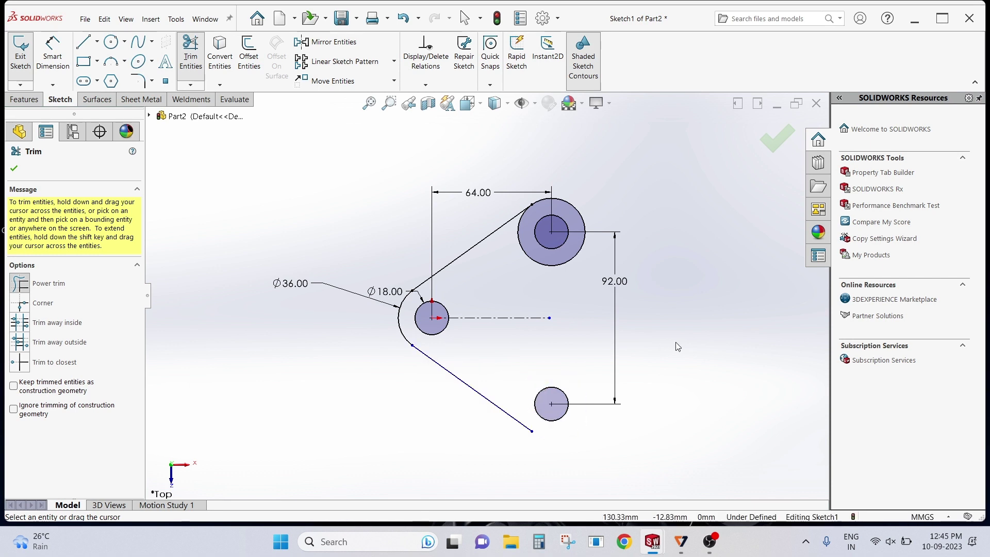
{"action": "key", "text": "ctrl+z"}
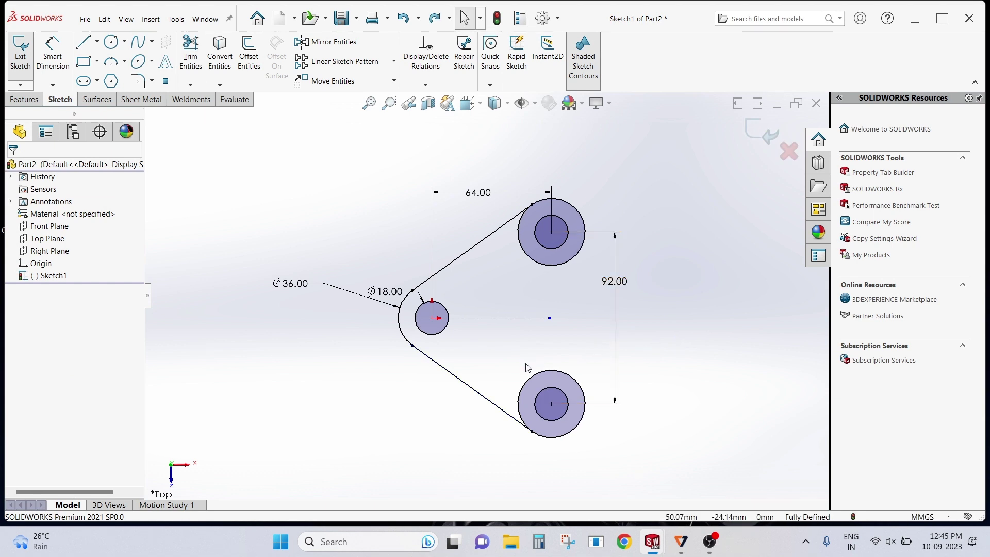
Draw a vertical line joining the right edges of the upper and lower right circles
{"action": "left_click", "coordinate": [83, 41]}
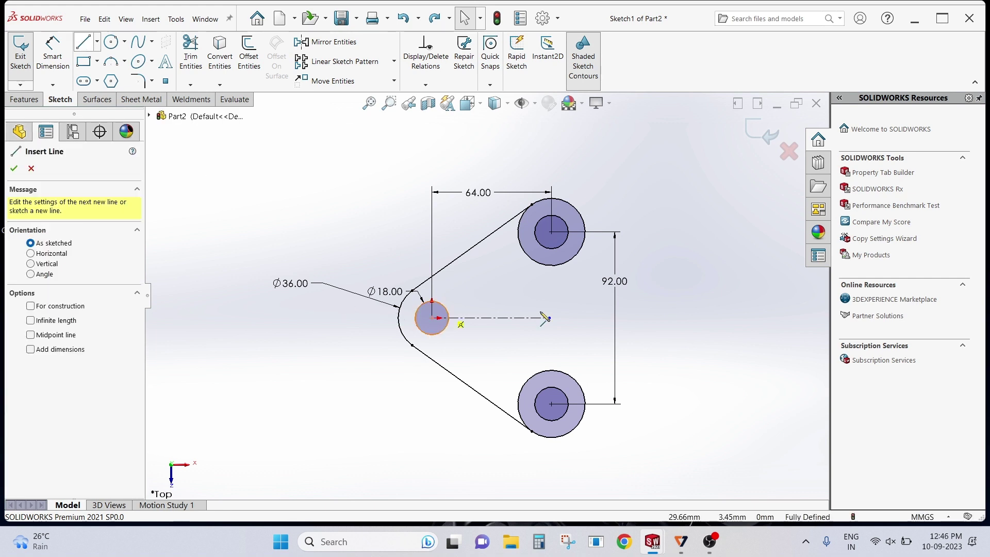
{"action": "left_click", "coordinate": [586, 234]}
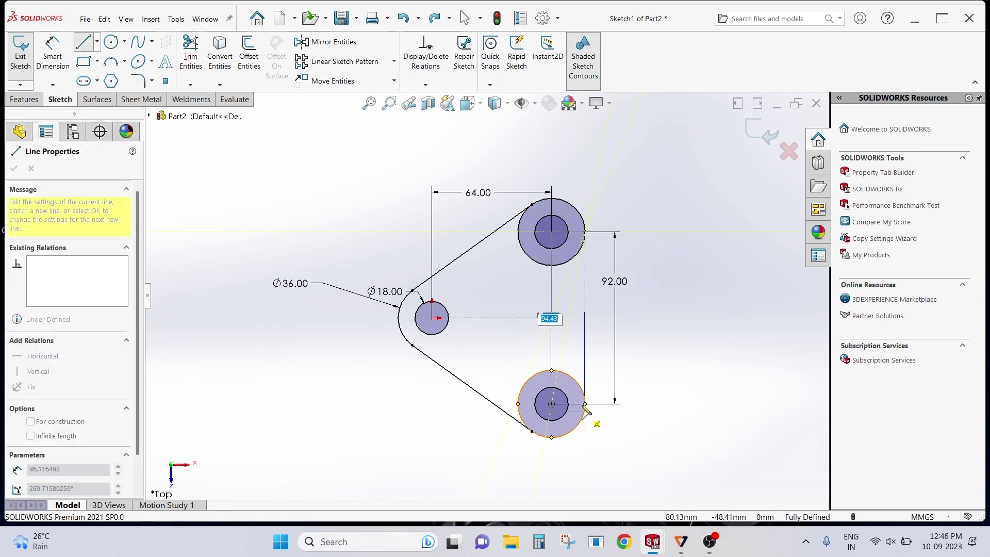
{"action": "left_click", "coordinate": [586, 404]}
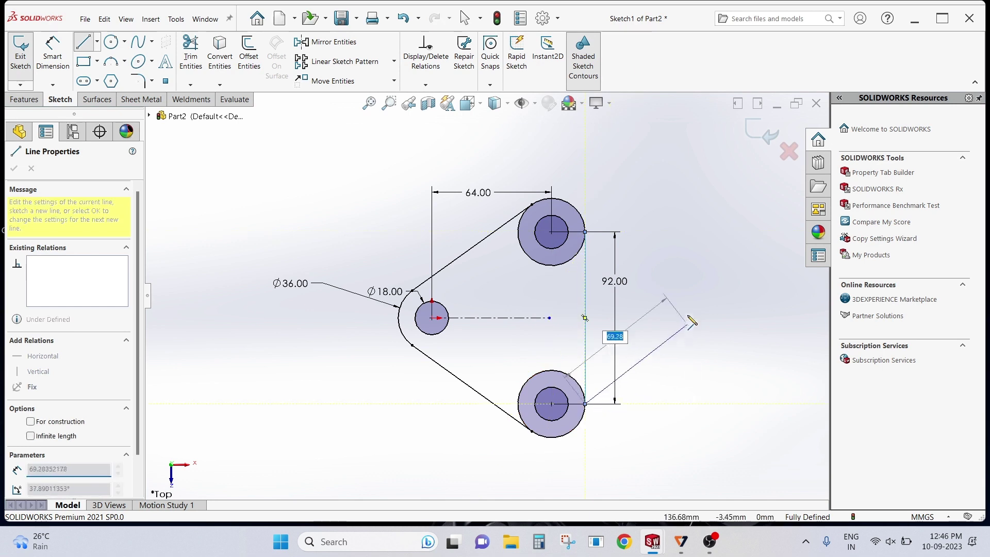
{"action": "right_click", "coordinate": [688, 312]}
{"action": "left_click", "coordinate": [744, 334]}
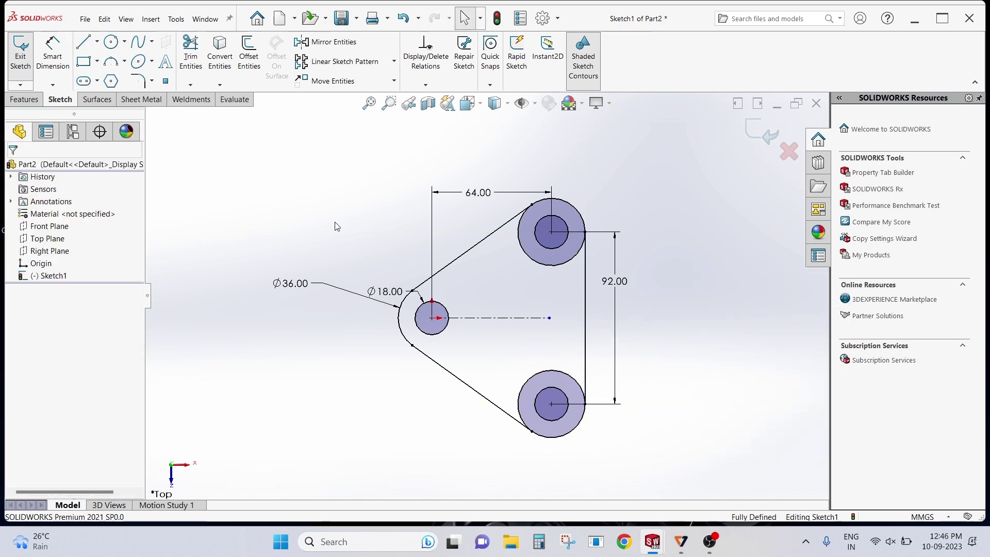
Trim the upper and lower right circles down to their outer arcs, closing the outline
{"action": "left_click", "coordinate": [190, 52]}
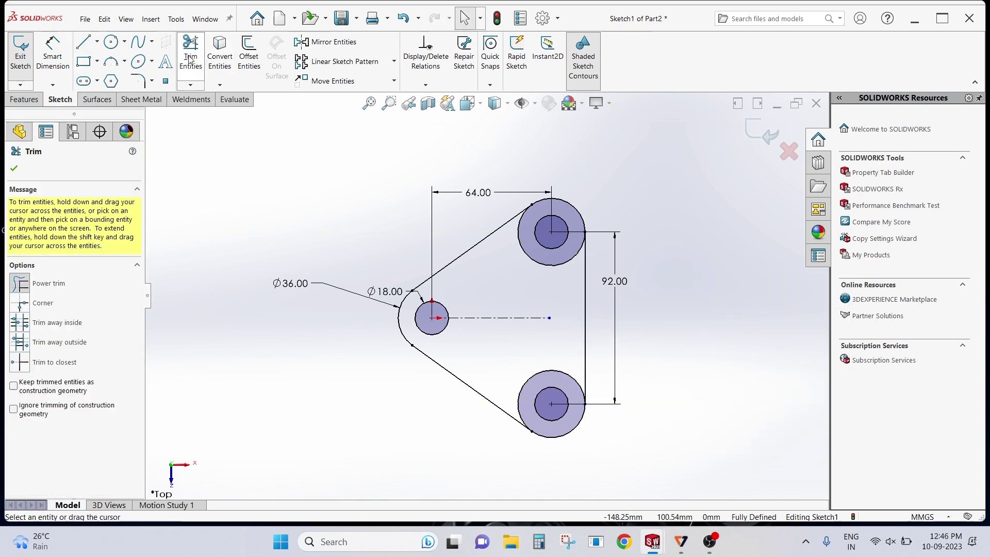
{"action": "left_click_drag", "start_coordinate": [513, 266], "coordinate": [536, 264]}
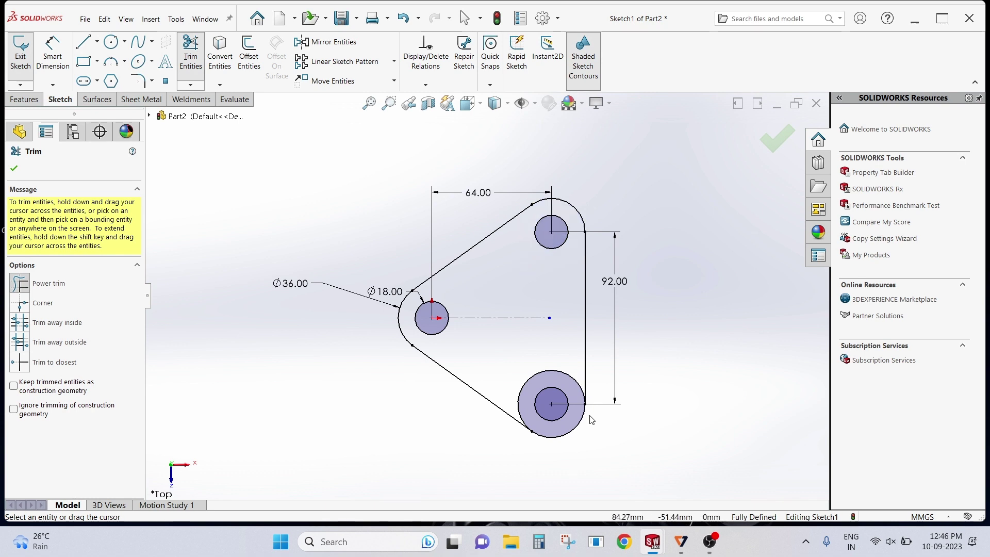
{"action": "left_click_drag", "start_coordinate": [542, 379], "coordinate": [514, 384]}
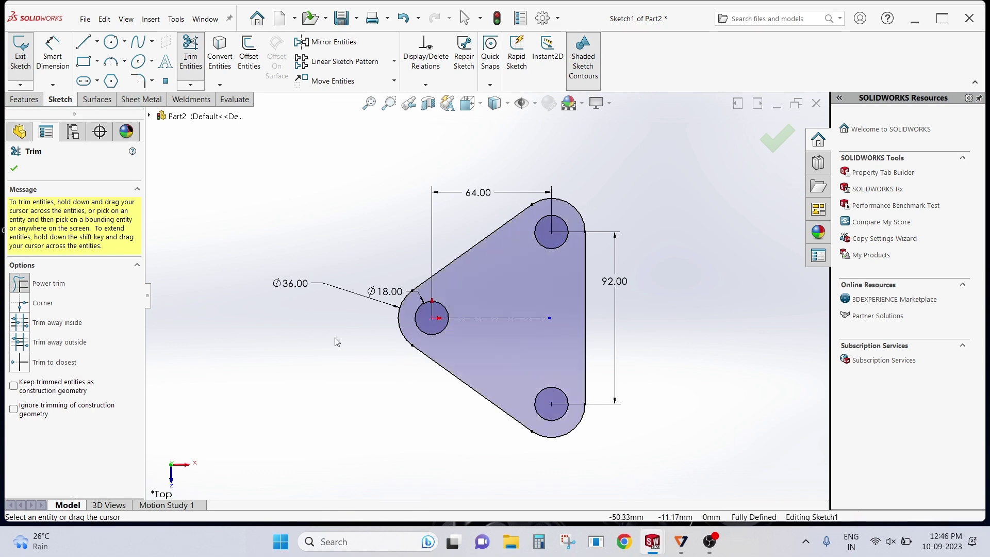
{"action": "left_click", "coordinate": [14, 168]}
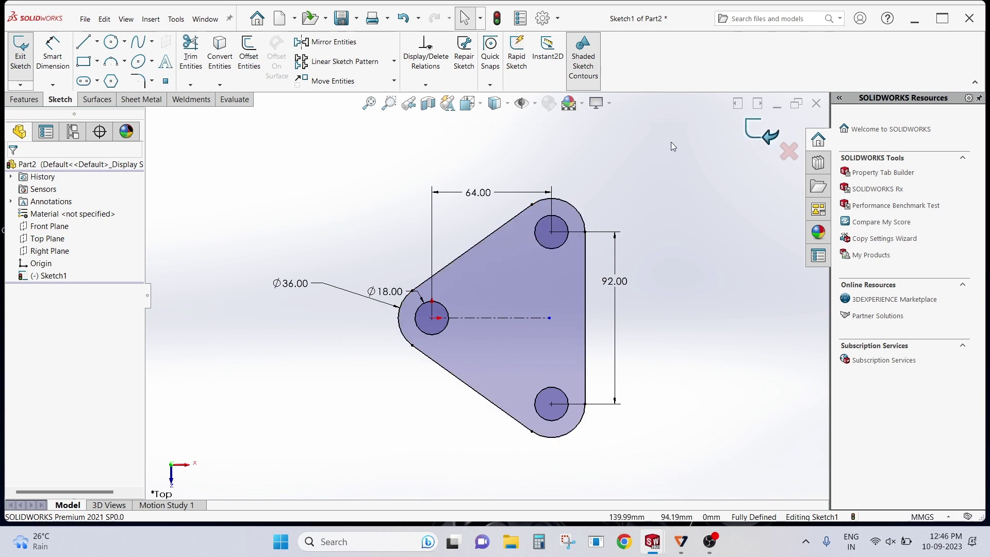
Extrude the plate sketch 12 mm with a Mid Plane end condition into Boss-Extrude1
{"action": "left_click", "coordinate": [26, 100]}
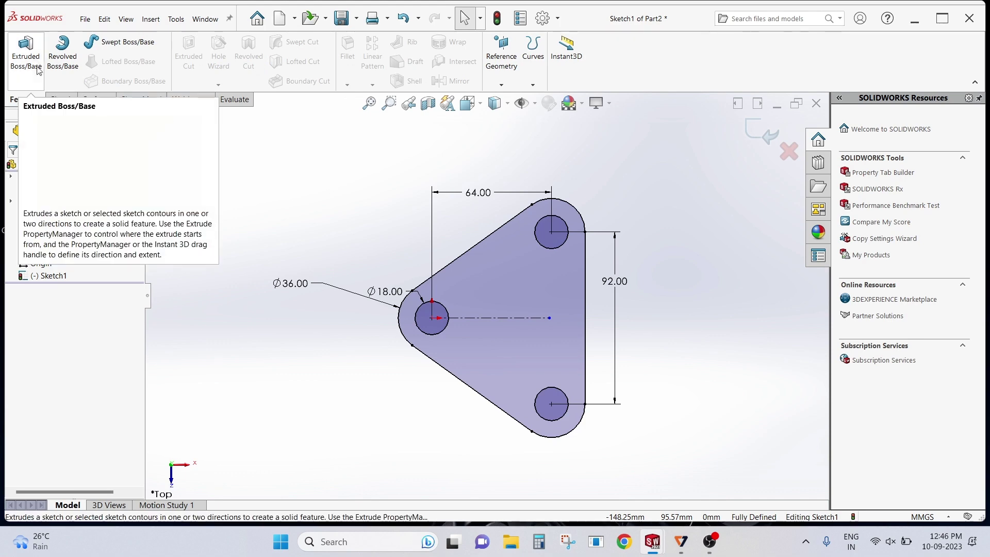
{"action": "left_click", "coordinate": [21, 60]}
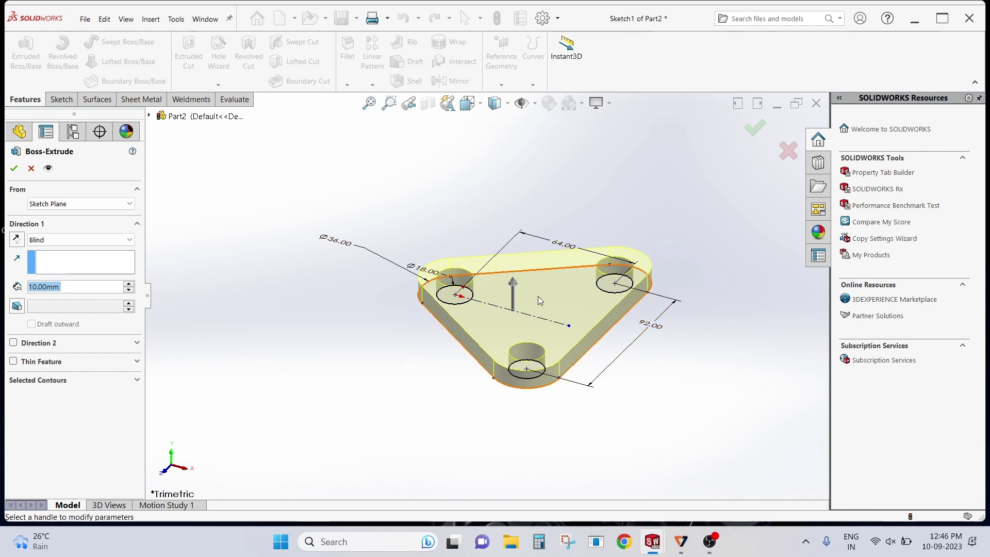
{"action": "middle_click_drag", "start_coordinate": [577, 317], "coordinate": [534, 328]}
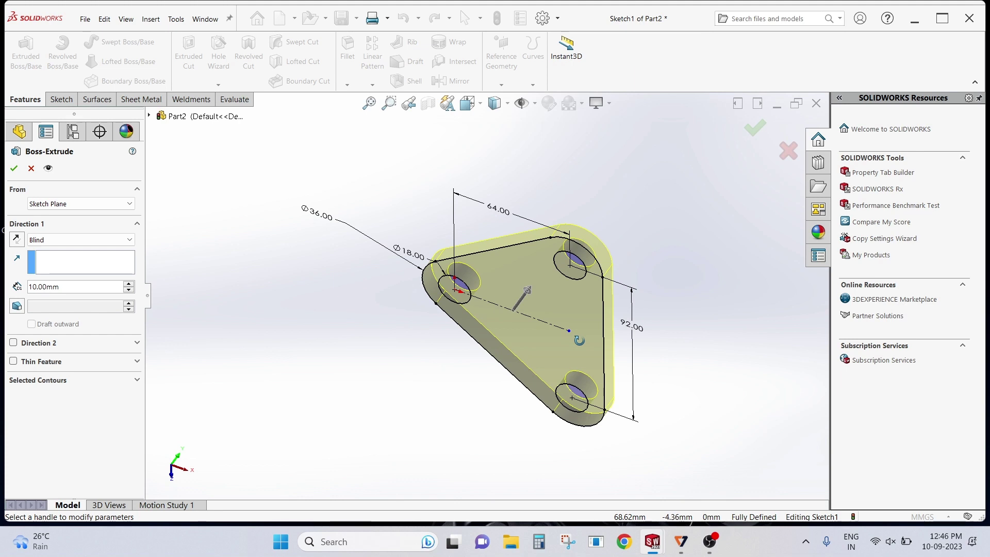
{"action": "middle_click_drag", "start_coordinate": [579, 340], "coordinate": [551, 355]}
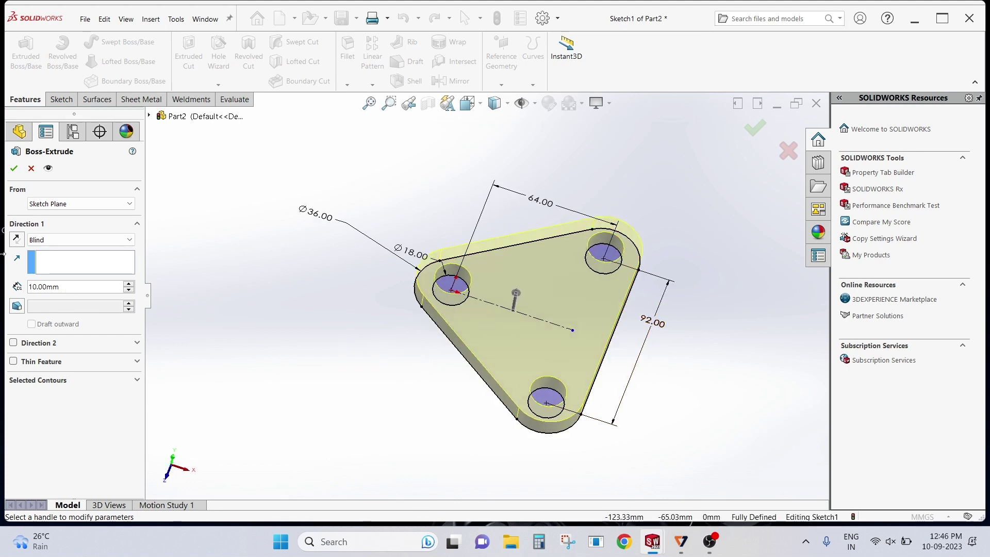
{"action": "middle_click_drag", "start_coordinate": [578, 329], "coordinate": [353, 280]}
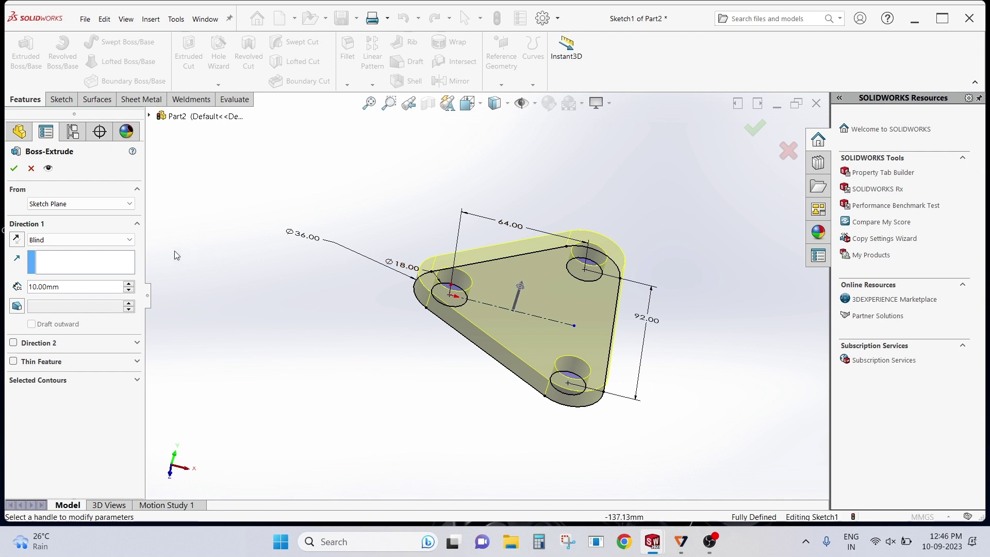
{"action": "left_click", "coordinate": [129, 239]}
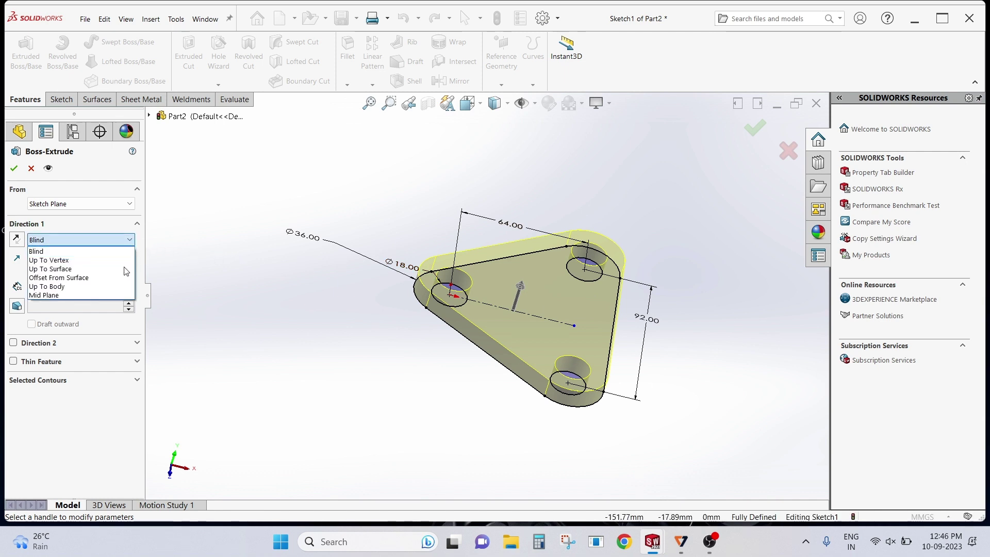
{"action": "left_click", "coordinate": [98, 296]}
{"action": "key", "text": "Down"}
{"action": "key", "text": "Down"}
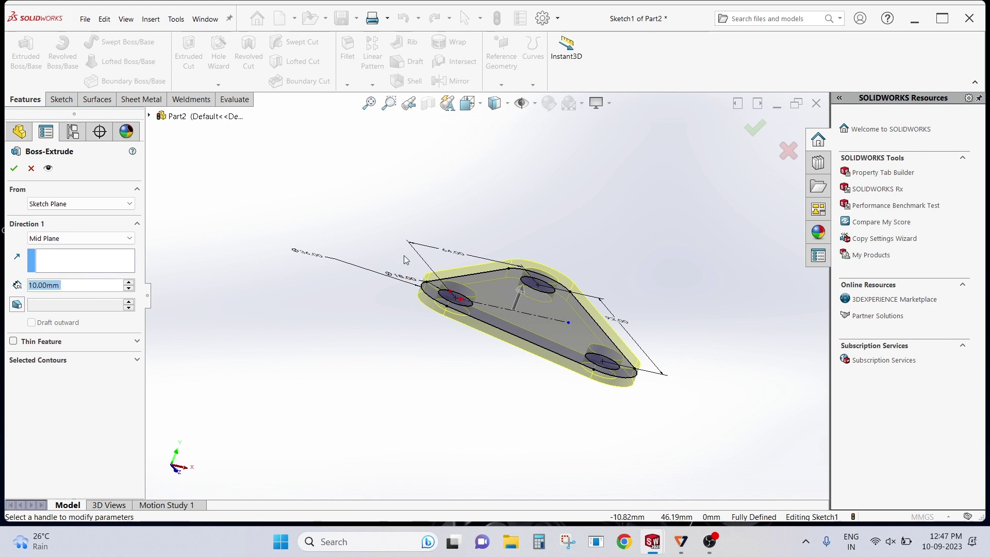
{"action": "type", "text": "12"}
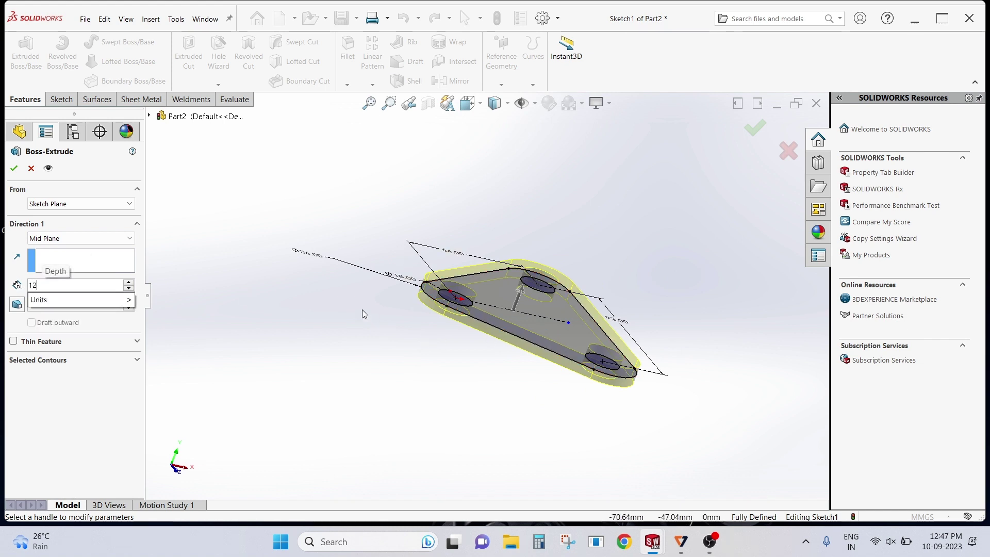
{"action": "key", "text": "Return"}
{"action": "left_click", "coordinate": [14, 168]}
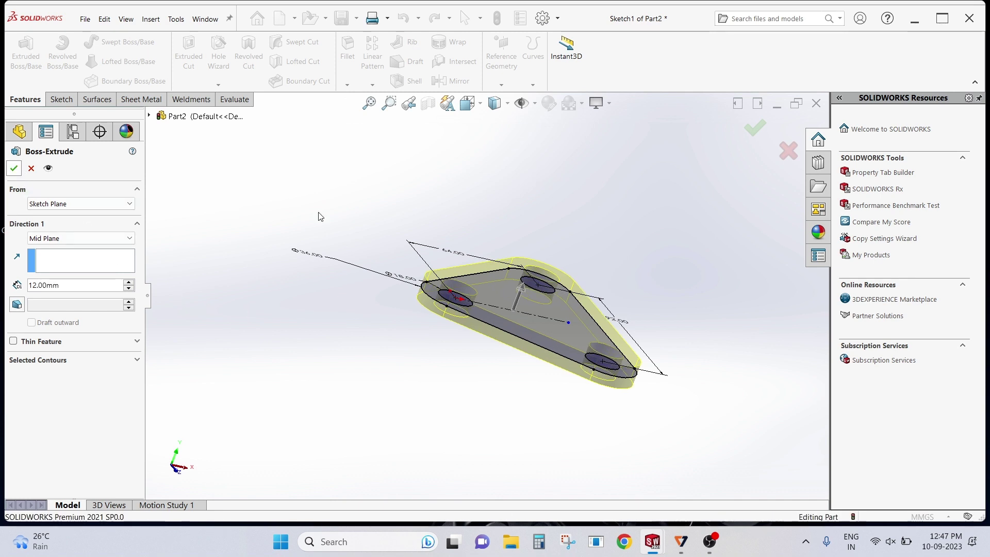
{"action": "mouse_move", "coordinate": [454, 312]}
{"action": "middle_mouse_down"}
{"action": "mouse_move", "coordinate": [537, 327]}
{"action": "mouse_move", "coordinate": [485, 330]}
{"action": "middle_mouse_up"}
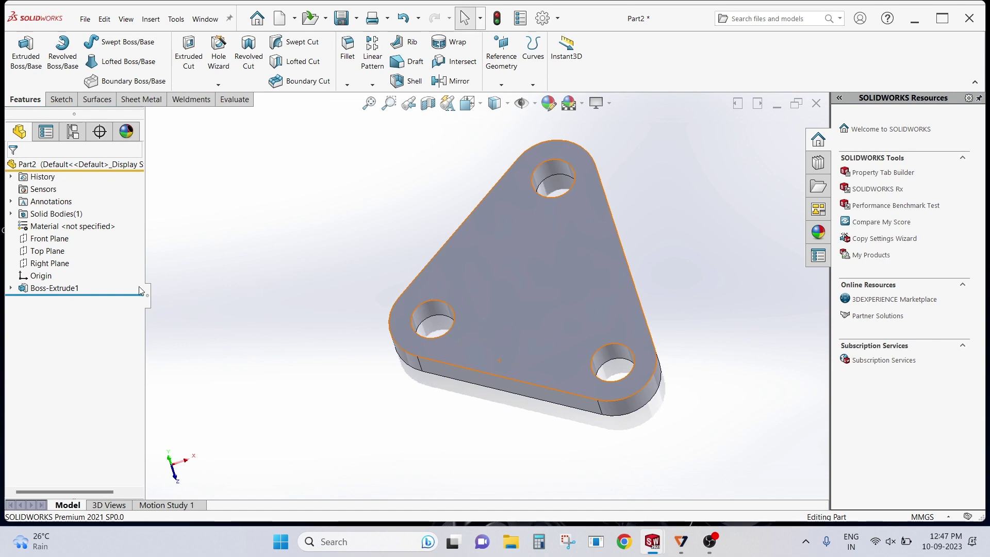
Orient the view to Front, zoom out, and select the Front Plane for the next sketch
{"action": "middle_click_drag", "start_coordinate": [501, 302], "coordinate": [674, 358]}
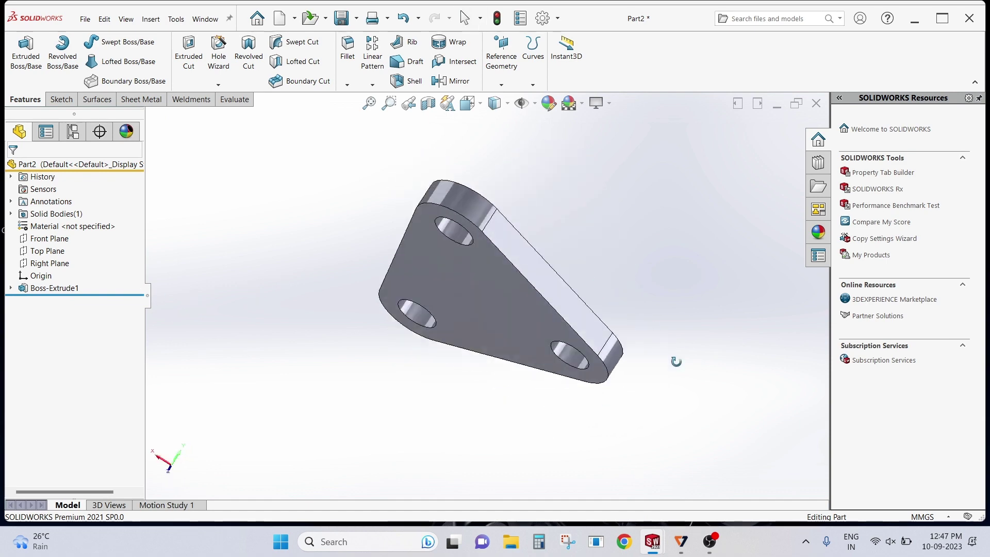
{"action": "left_click", "coordinate": [63, 238]}
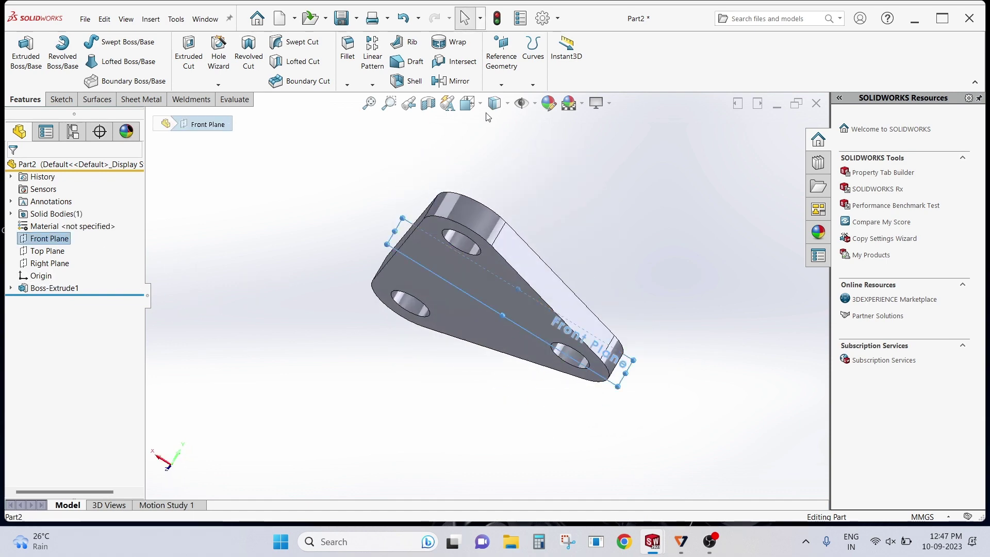
{"action": "left_click", "coordinate": [468, 103]}
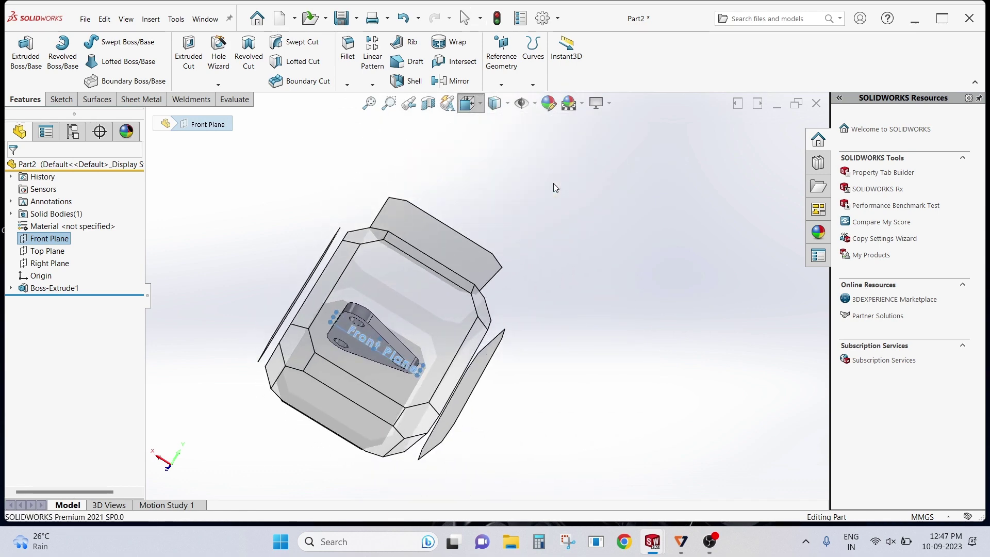
{"action": "left_click", "coordinate": [536, 194]}
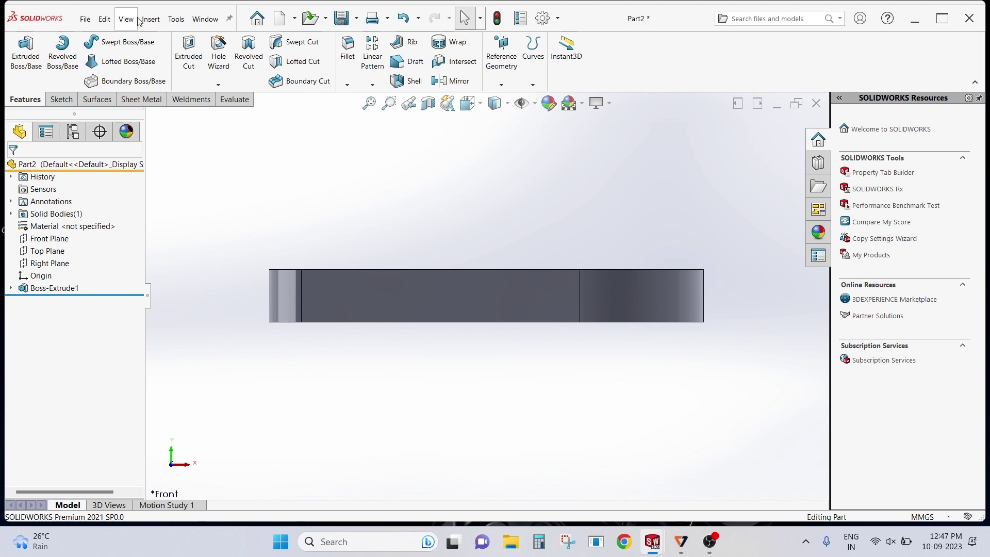
{"action": "key", "text": "z"}
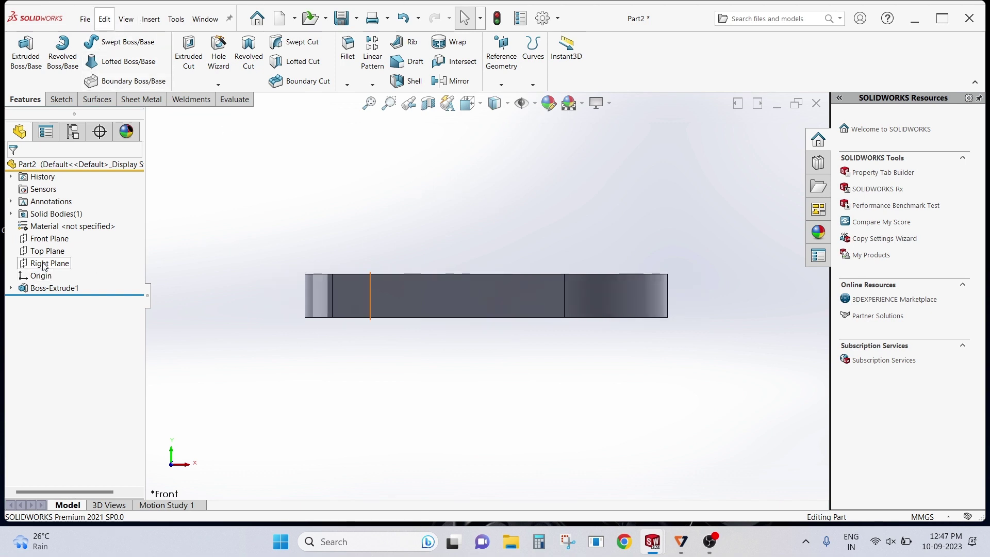
{"action": "left_click", "coordinate": [46, 239]}
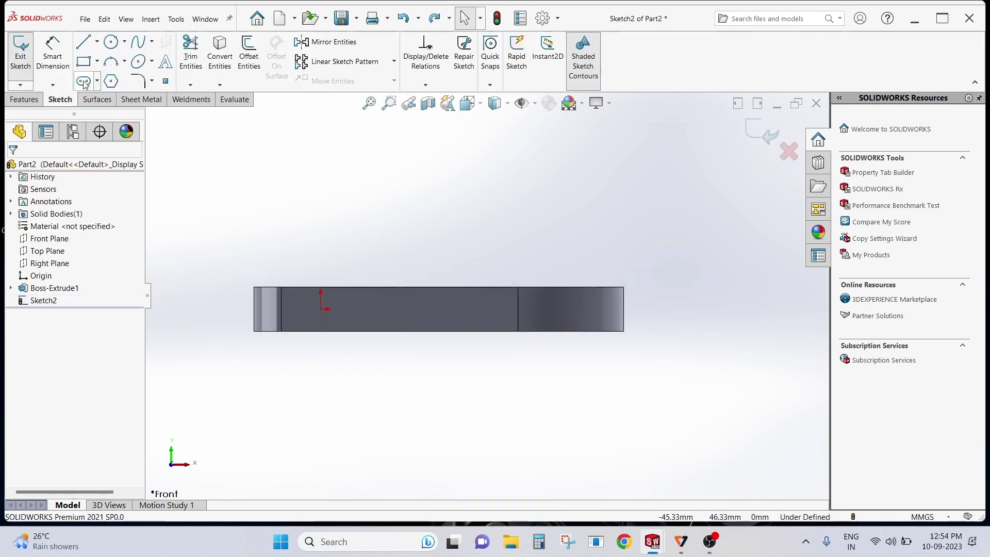
Draw the lug profile: a slanted line up-right, a tangent arc end, and a vertical line down
{"action": "left_click", "coordinate": [80, 44]}
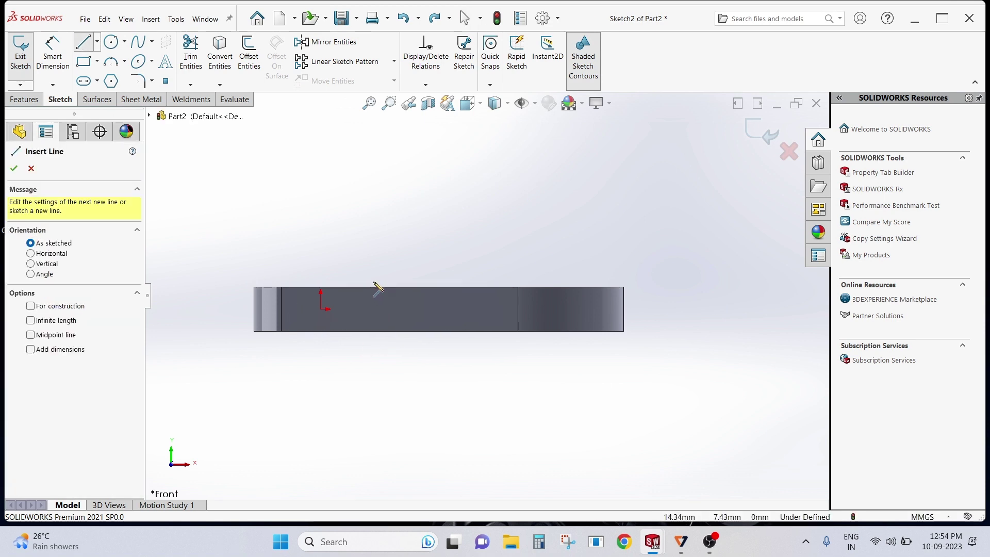
{"action": "left_click", "coordinate": [357, 287]}
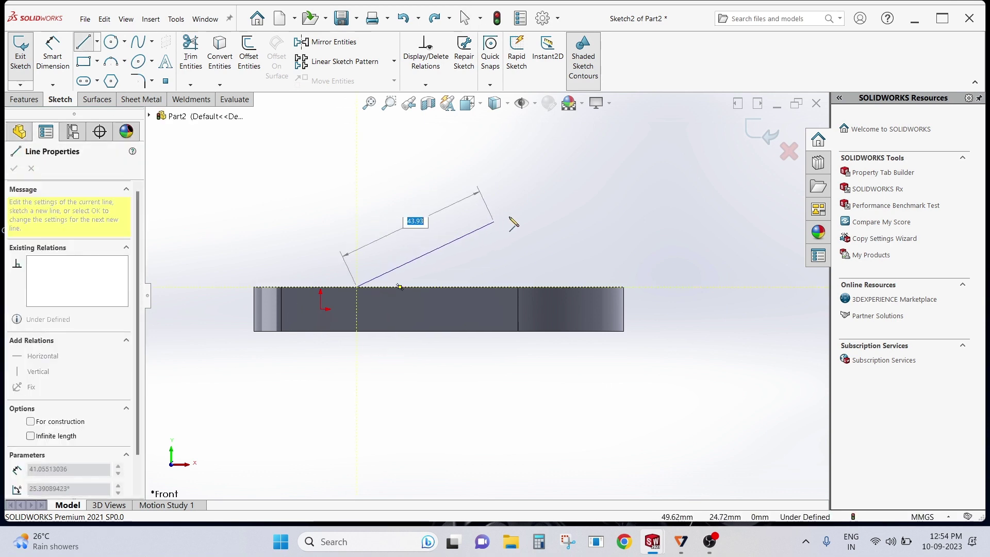
{"action": "left_click", "coordinate": [646, 174]}
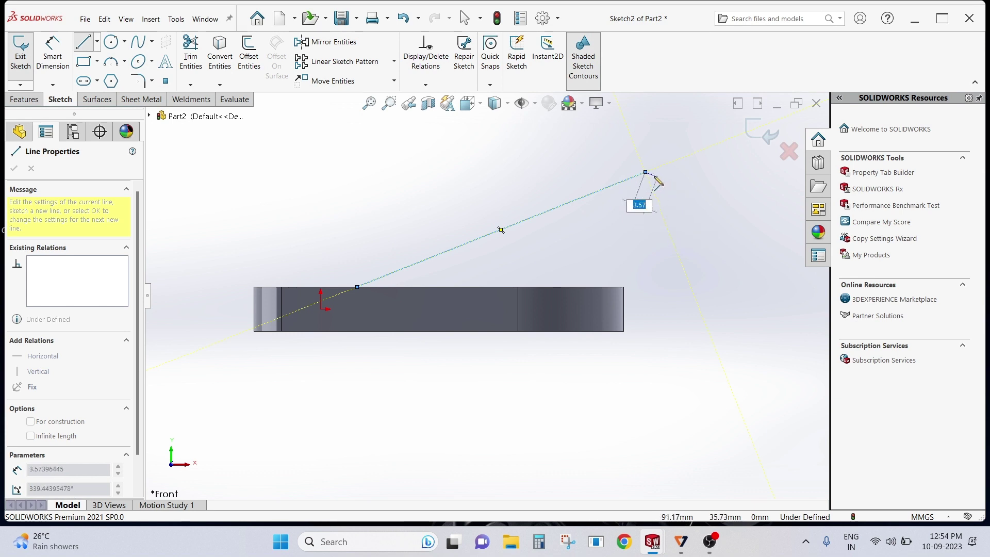
{"action": "left_click", "coordinate": [646, 172]}
{"action": "key", "text": "a"}
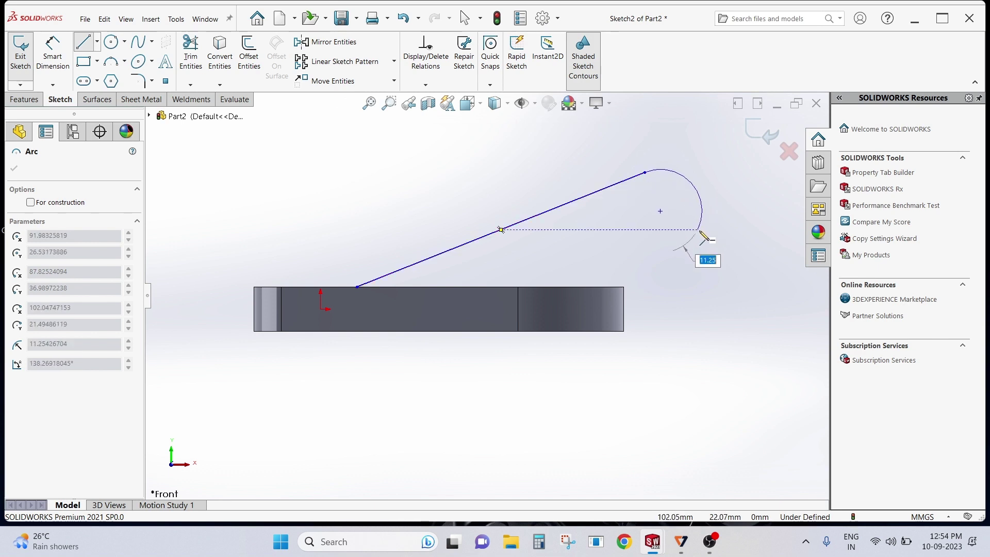
{"action": "left_click", "coordinate": [662, 260]}
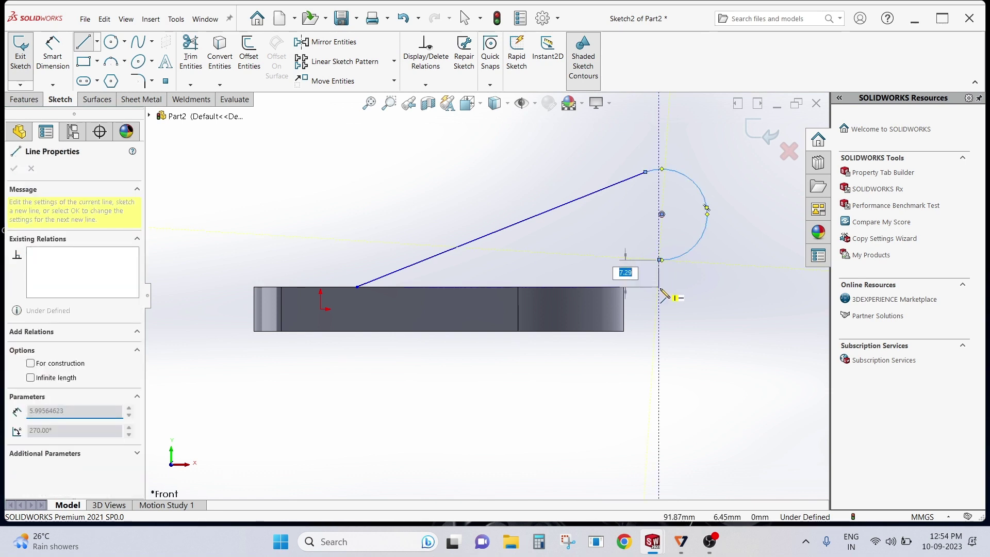
{"action": "left_click", "coordinate": [659, 330]}
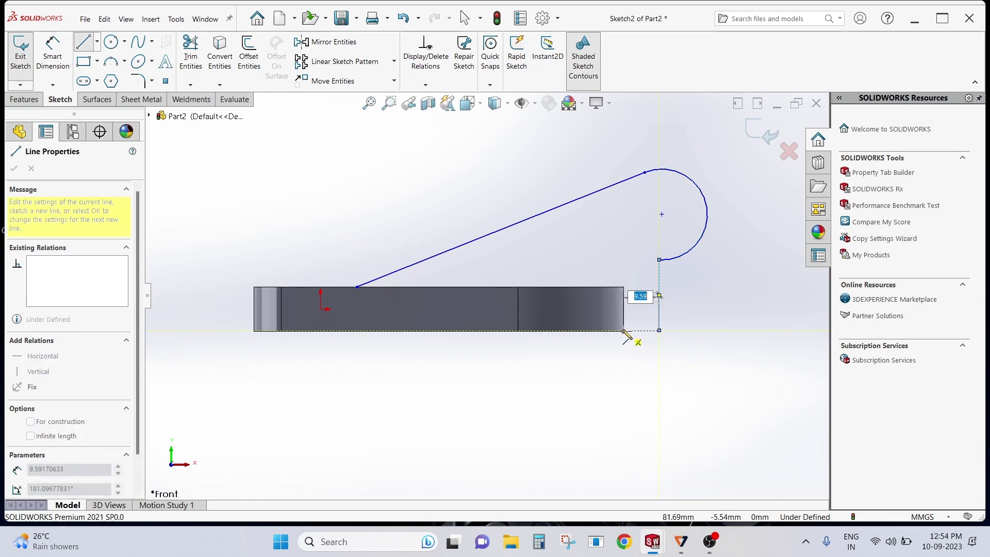
{"action": "right_click", "coordinate": [712, 309]}
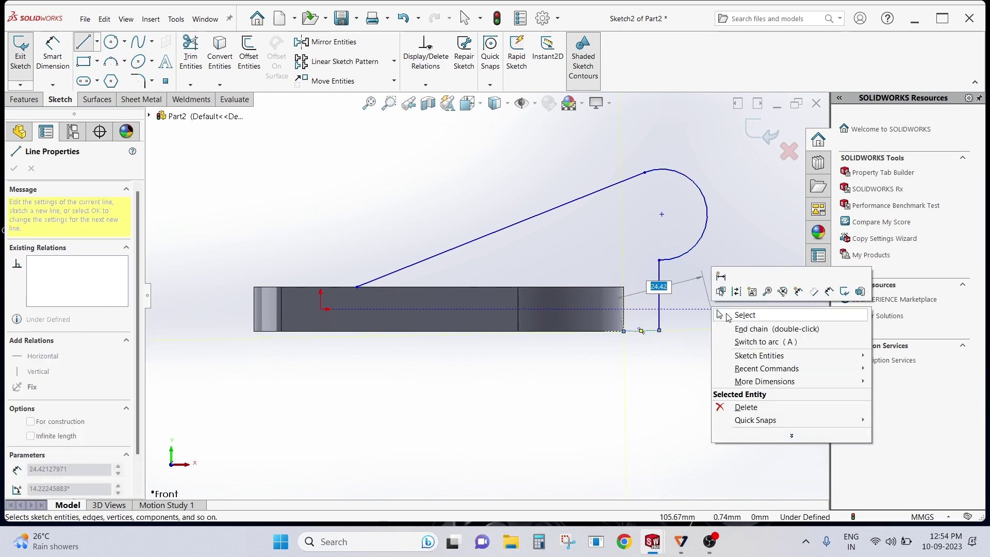
{"action": "left_click", "coordinate": [745, 315]}
{"action": "scroll", "coordinate": [638, 331], "scroll_direction": "down", "scroll_amount": 4}
{"action": "scroll", "coordinate": [534, 305], "scroll_direction": "down", "scroll_amount": 1}
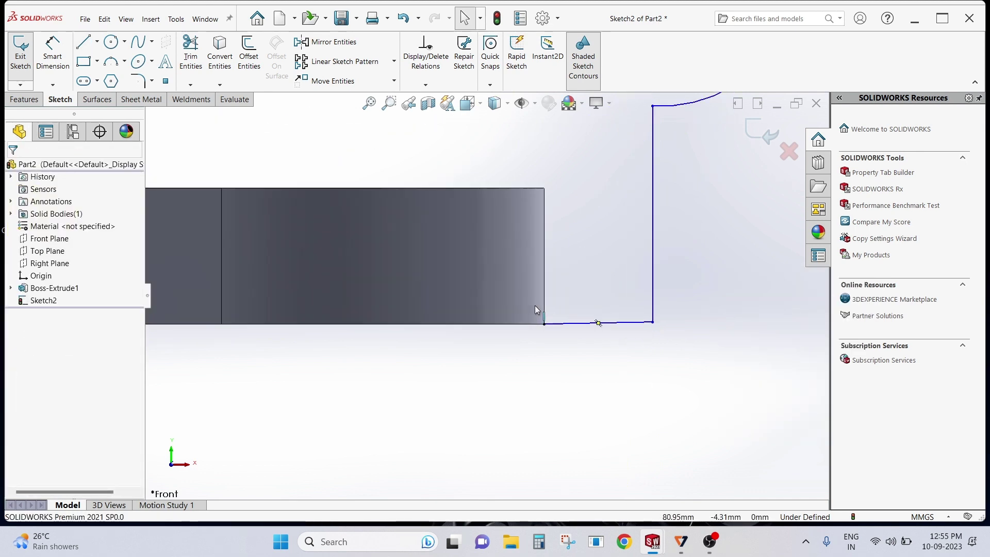
{"action": "scroll", "coordinate": [534, 305], "scroll_direction": "down", "scroll_amount": 1}
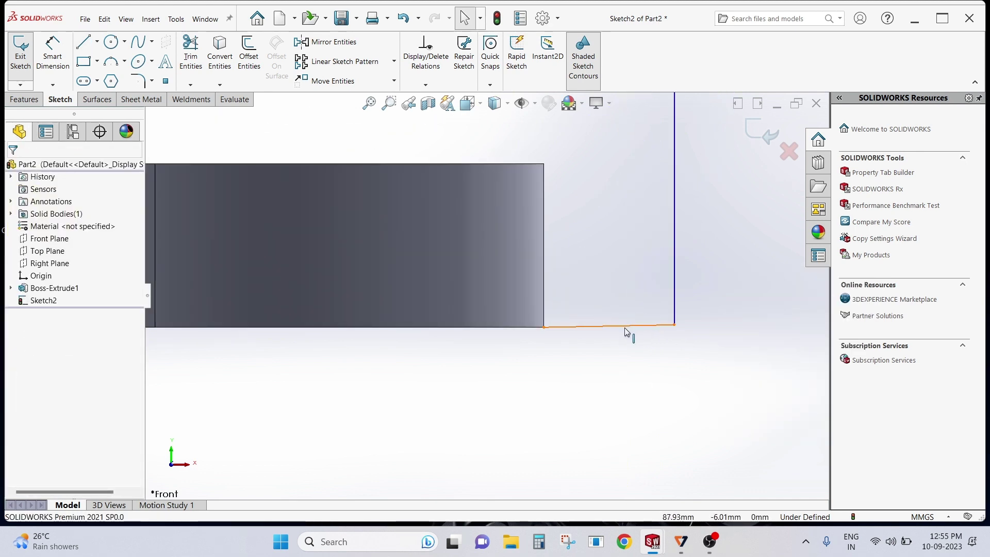
Give the lug's short bottom line a Horizontal relation
{"action": "left_click", "coordinate": [624, 327]}
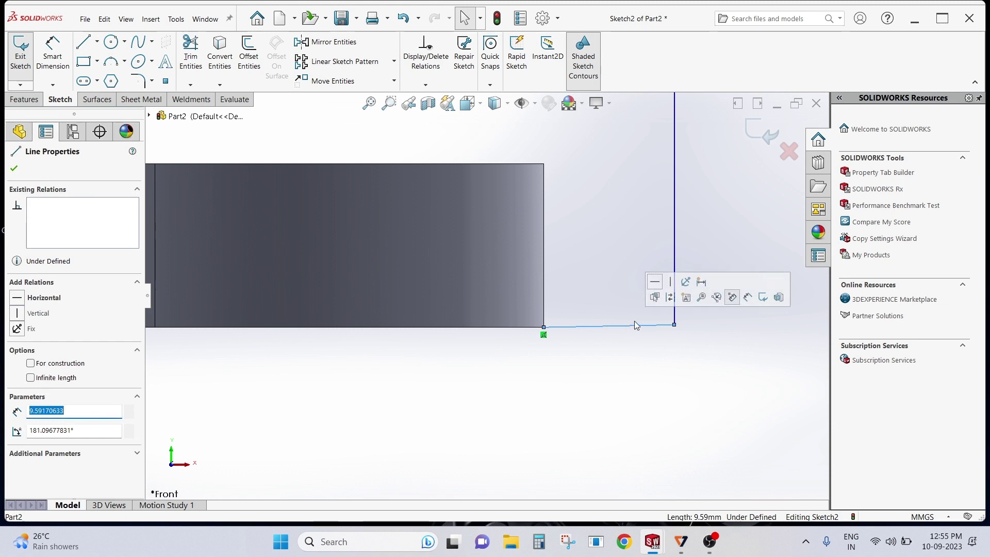
{"action": "left_click", "coordinate": [655, 285]}
{"action": "left_click", "coordinate": [610, 385]}
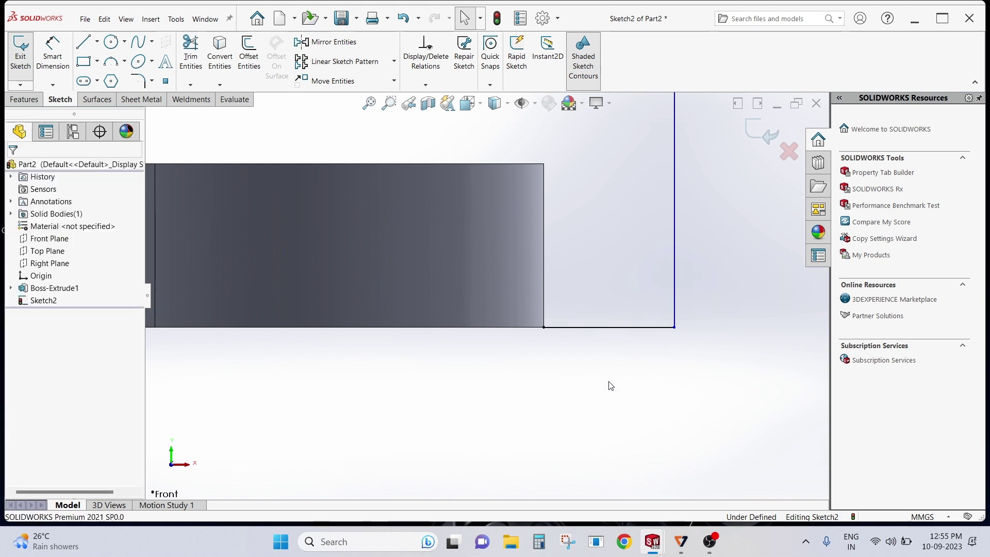
{"action": "scroll", "coordinate": [584, 228], "scroll_direction": "up", "scroll_amount": 2}
{"action": "scroll", "coordinate": [534, 214], "scroll_direction": "up", "scroll_amount": 1}
{"action": "scroll", "coordinate": [336, 226], "scroll_direction": "up", "scroll_amount": 1}
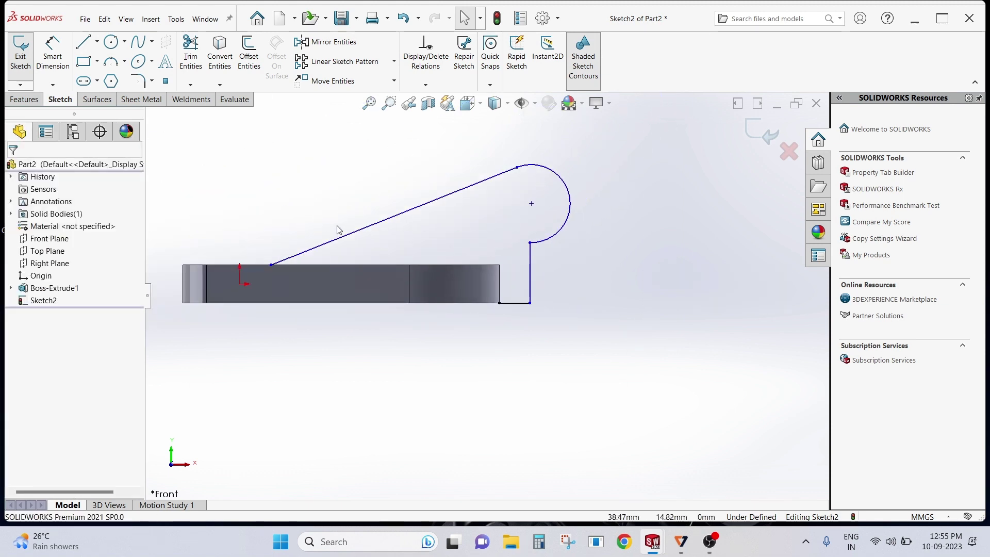
{"action": "scroll", "coordinate": [336, 226], "scroll_direction": "down", "scroll_amount": 1}
{"action": "scroll", "coordinate": [341, 226], "scroll_direction": "up", "scroll_amount": 1}
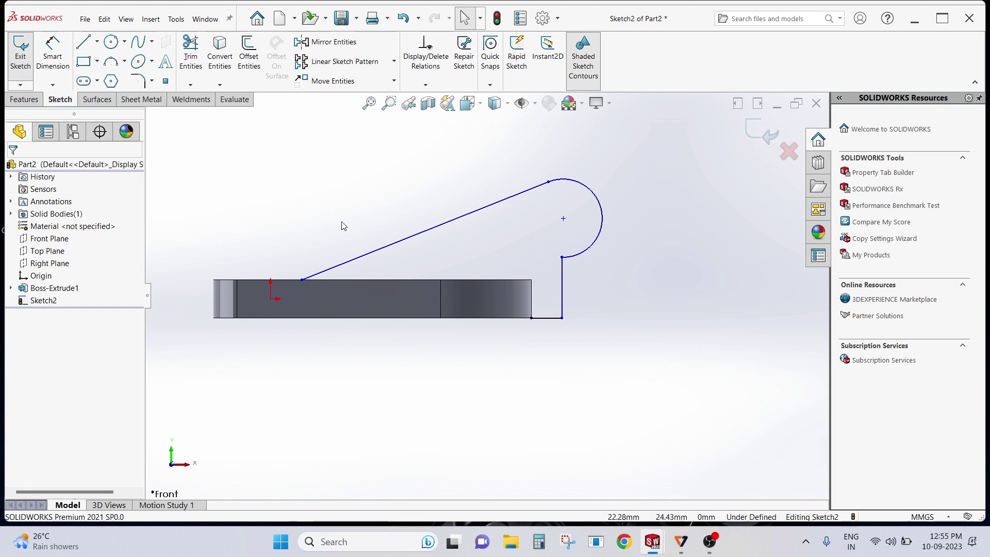
Draw a circle at the lug arc's centre and dimension its diameter to 16 mm
{"action": "left_click", "coordinate": [109, 45]}
{"action": "left_click", "coordinate": [563, 218]}
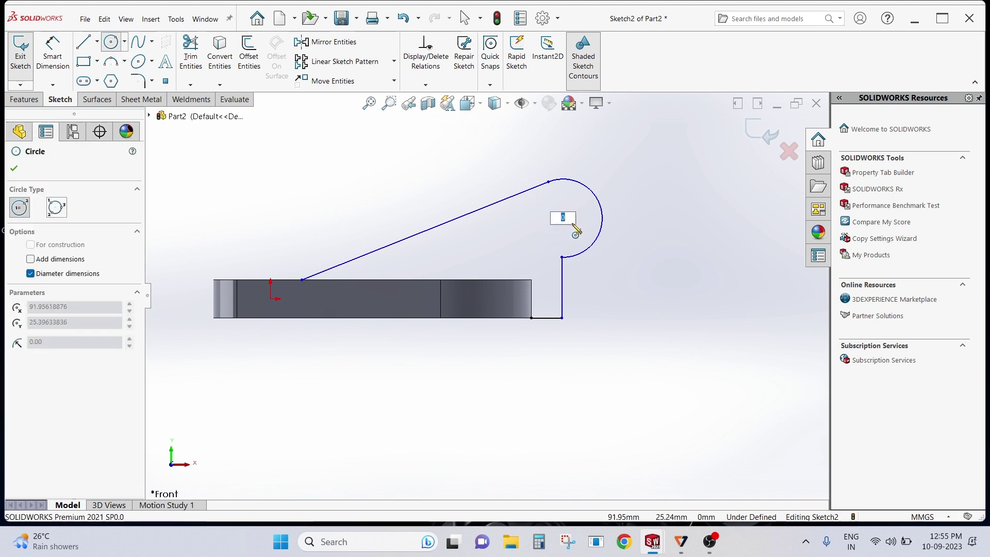
{"action": "left_click", "coordinate": [576, 229]}
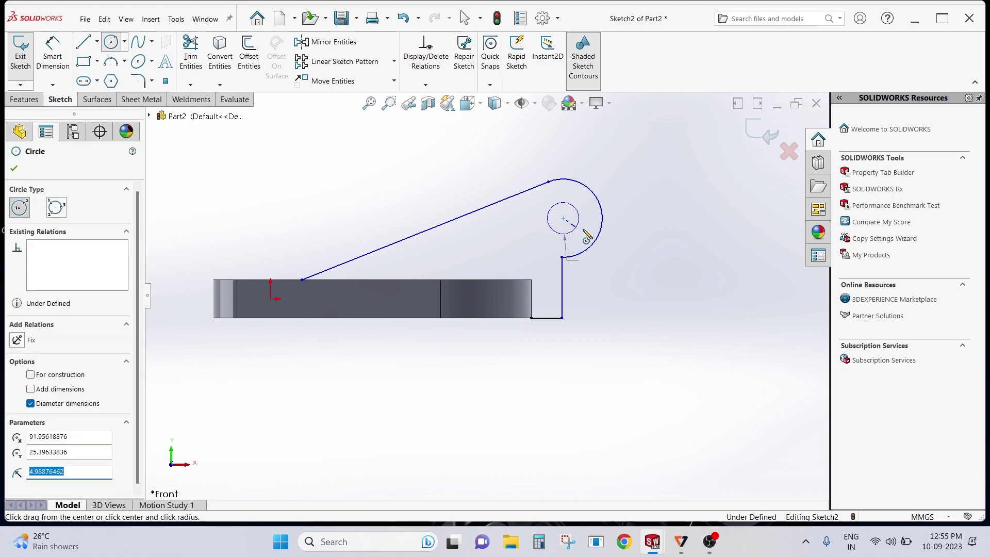
{"action": "right_click", "coordinate": [628, 222]}
{"action": "left_click", "coordinate": [645, 226]}
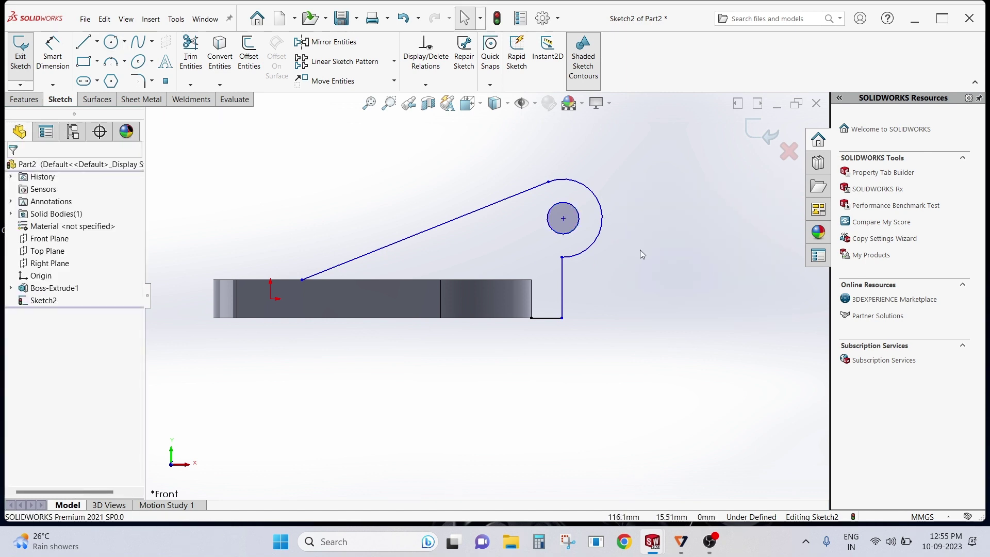
{"action": "right_click_drag", "start_coordinate": [640, 250], "coordinate": [643, 211]}
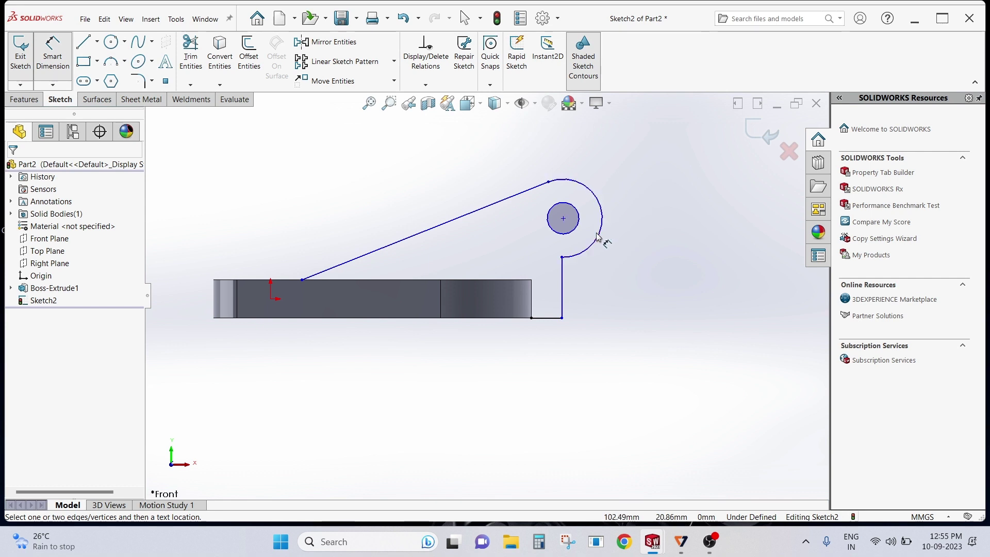
{"action": "left_click", "coordinate": [578, 221]}
{"action": "left_click", "coordinate": [676, 222]}
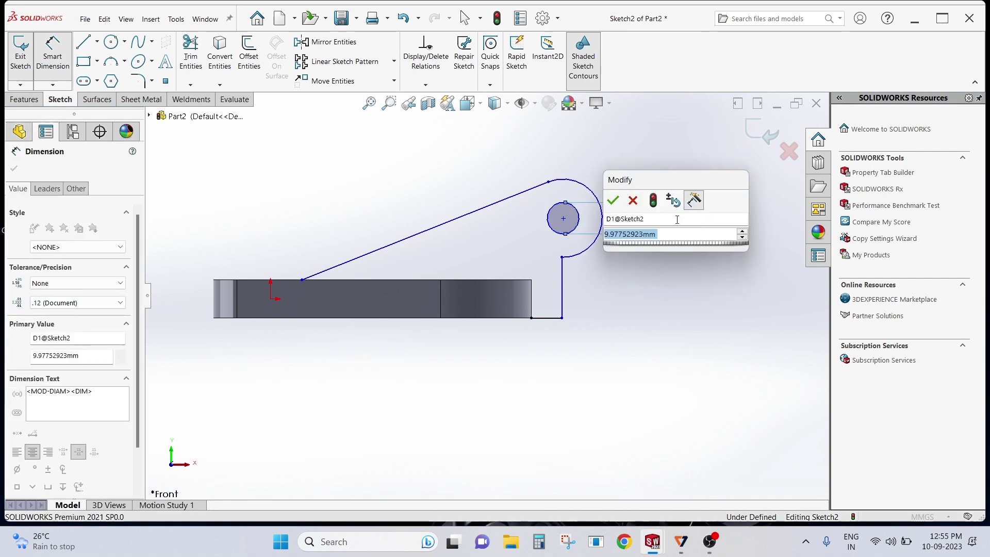
{"action": "type", "text": "16"}
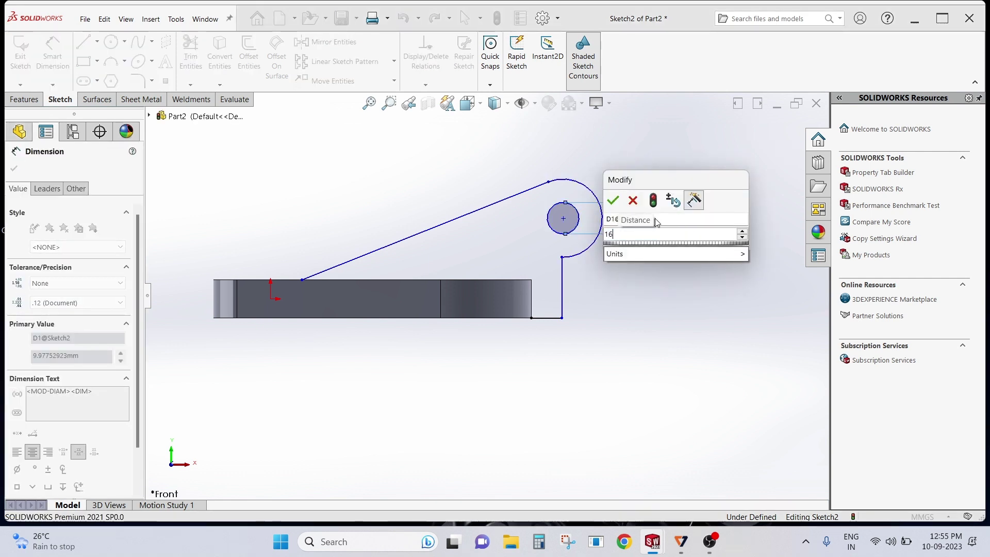
{"action": "left_click", "coordinate": [613, 201]}
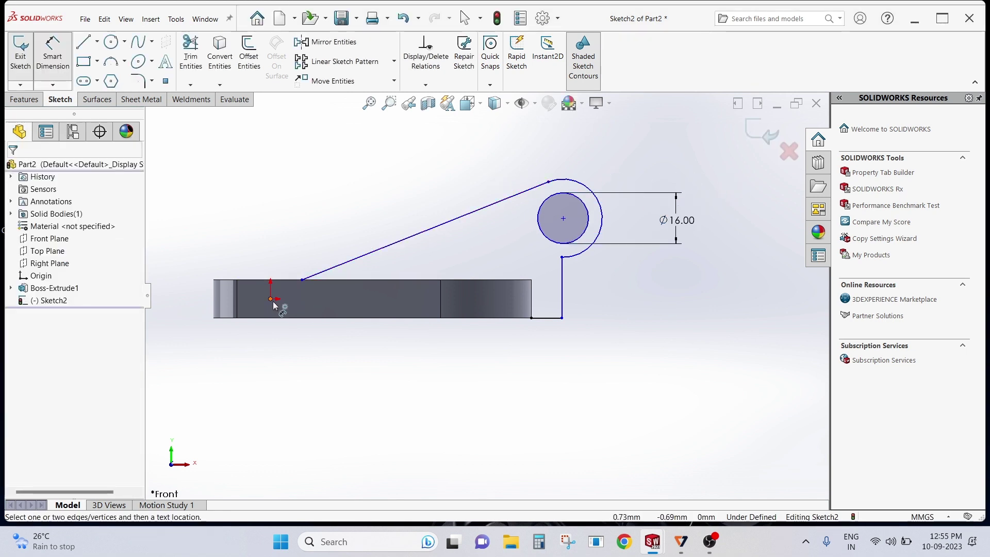
Dimension the horizontal distance from the sketch origin to the hole centre as 89 mm
{"action": "left_click", "coordinate": [272, 300]}
{"action": "left_click", "coordinate": [563, 219]}
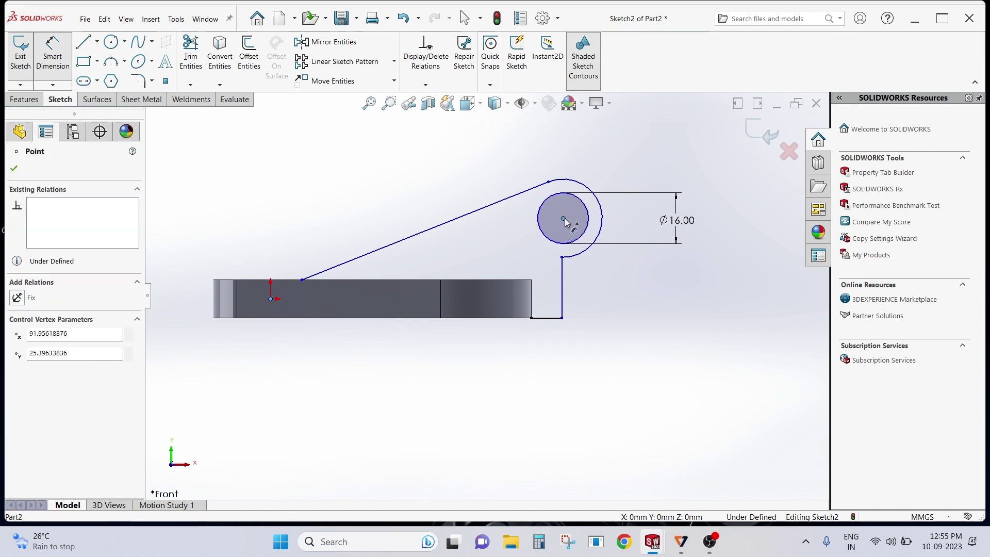
{"action": "left_click", "coordinate": [386, 153]}
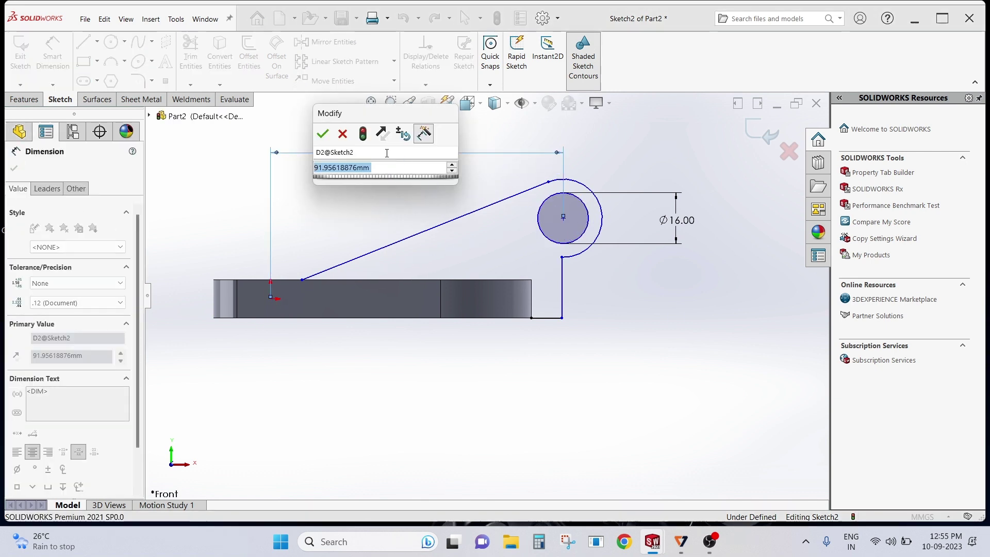
{"action": "type", "text": "89"}
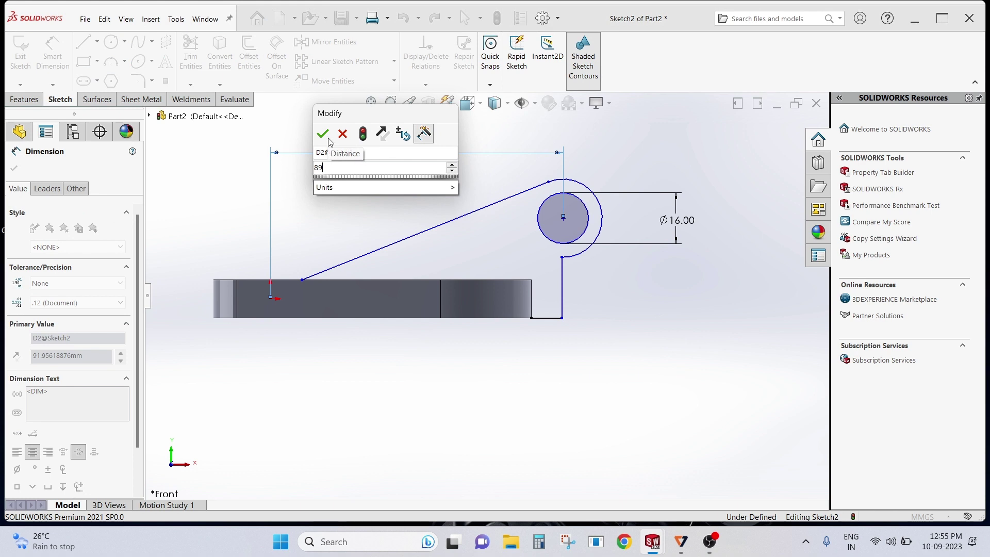
{"action": "left_click", "coordinate": [325, 135]}
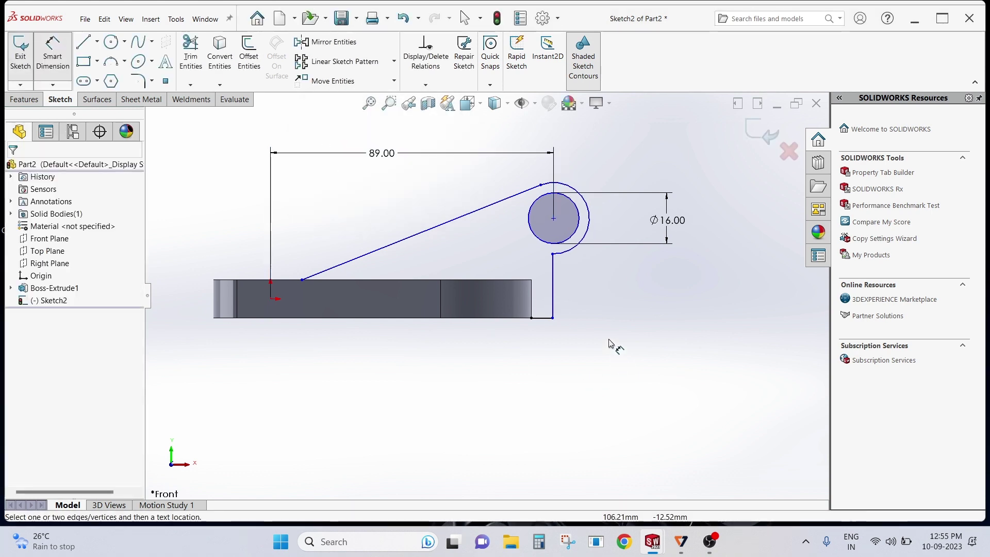
Dimension the lug's outer arc radius, correcting it from 28 to R14
{"action": "left_click", "coordinate": [571, 187]}
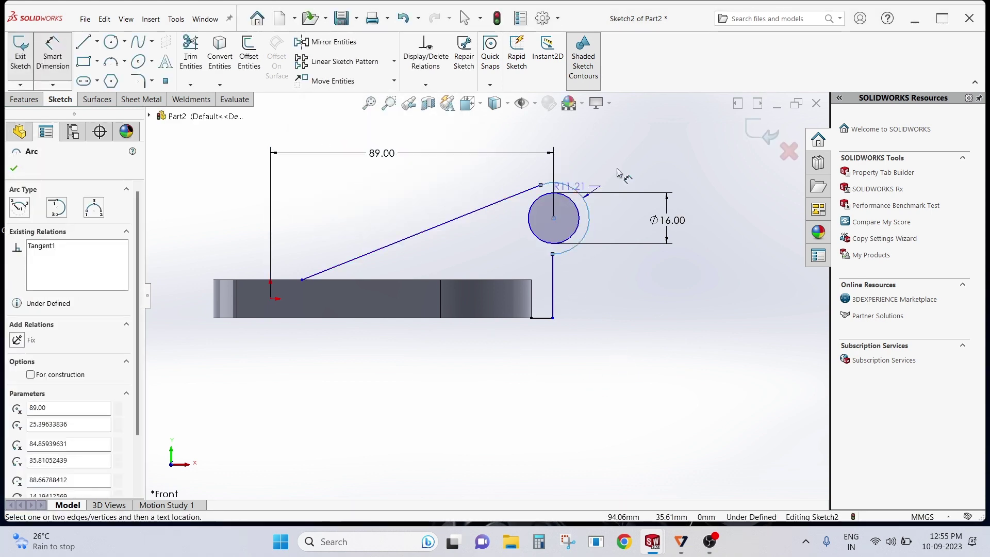
{"action": "left_click", "coordinate": [669, 149]}
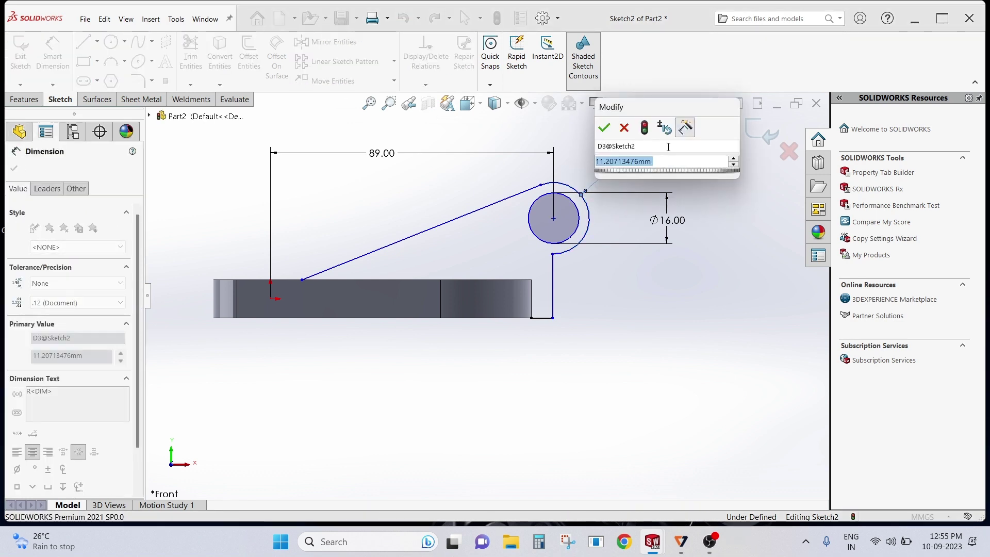
{"action": "type", "text": "28"}
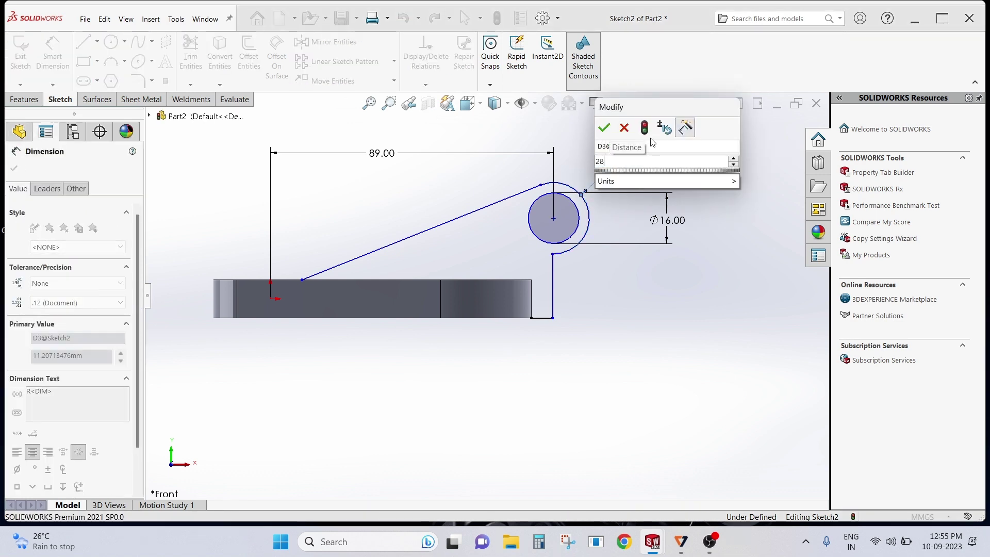
{"action": "left_click", "coordinate": [603, 125]}
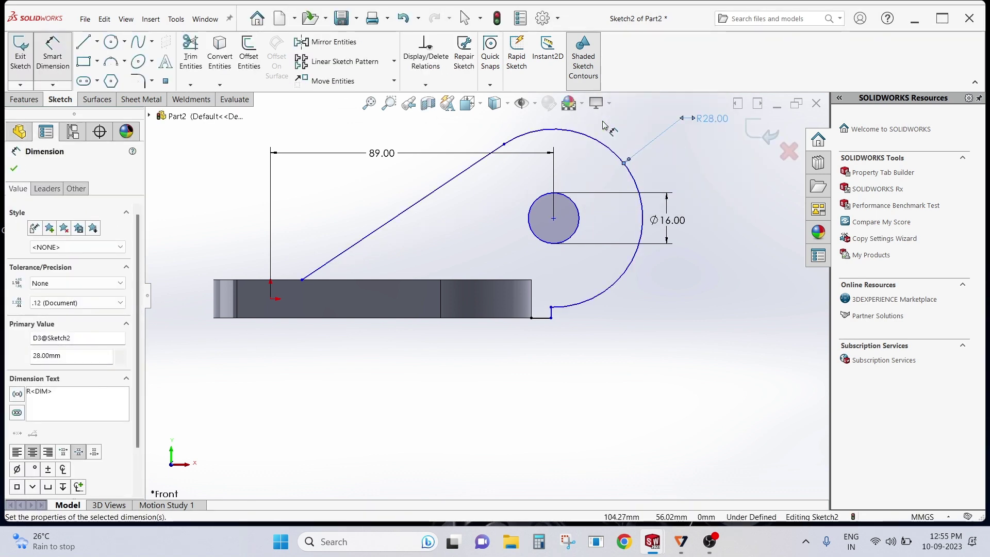
{"action": "key", "text": "Escape"}
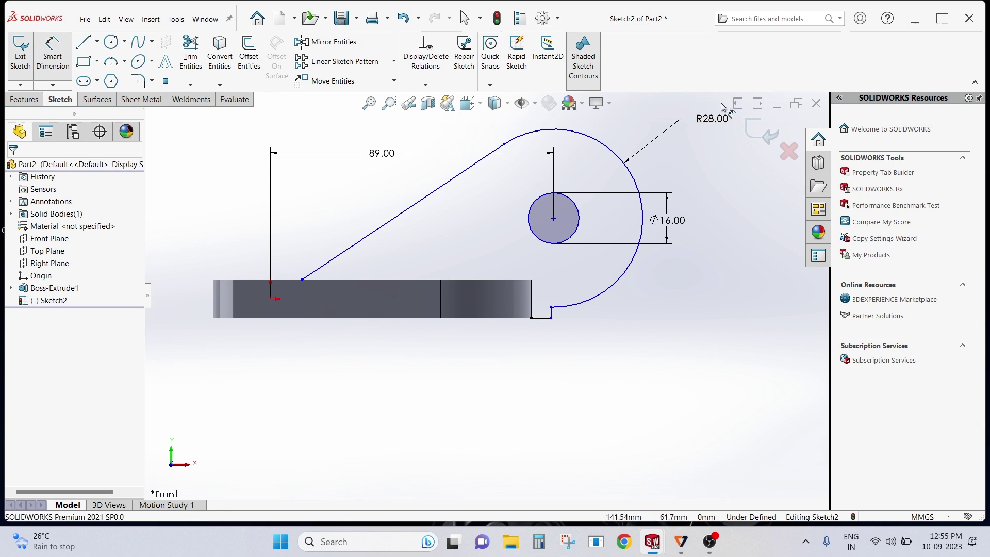
{"action": "double_click", "coordinate": [714, 119]}
{"action": "type", "text": "14"}
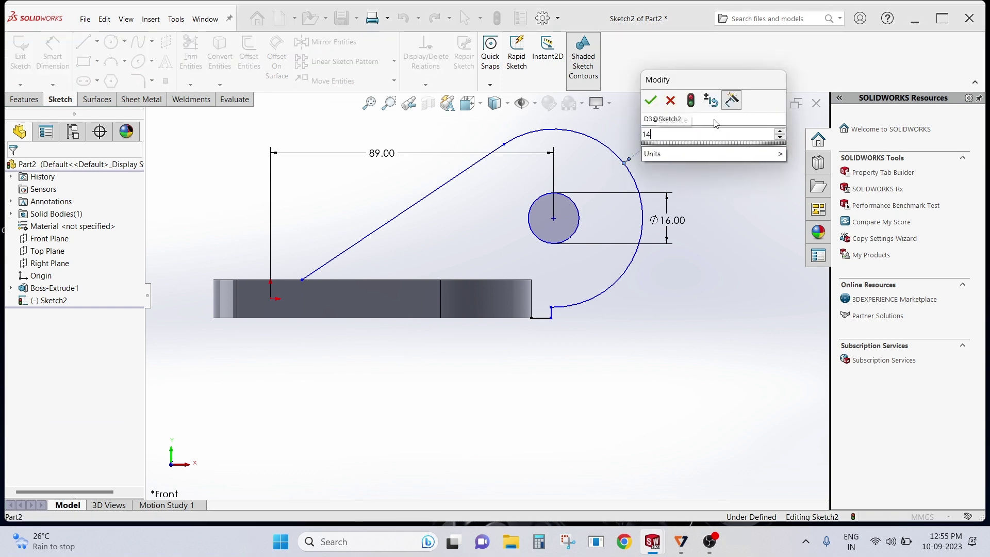
{"action": "left_click", "coordinate": [650, 100]}
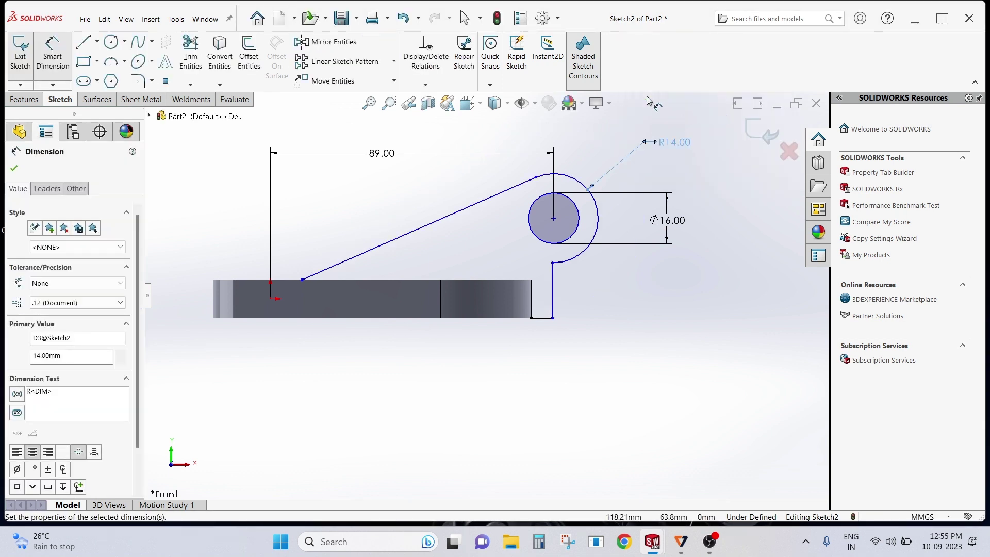
{"action": "left_click", "coordinate": [465, 179]}
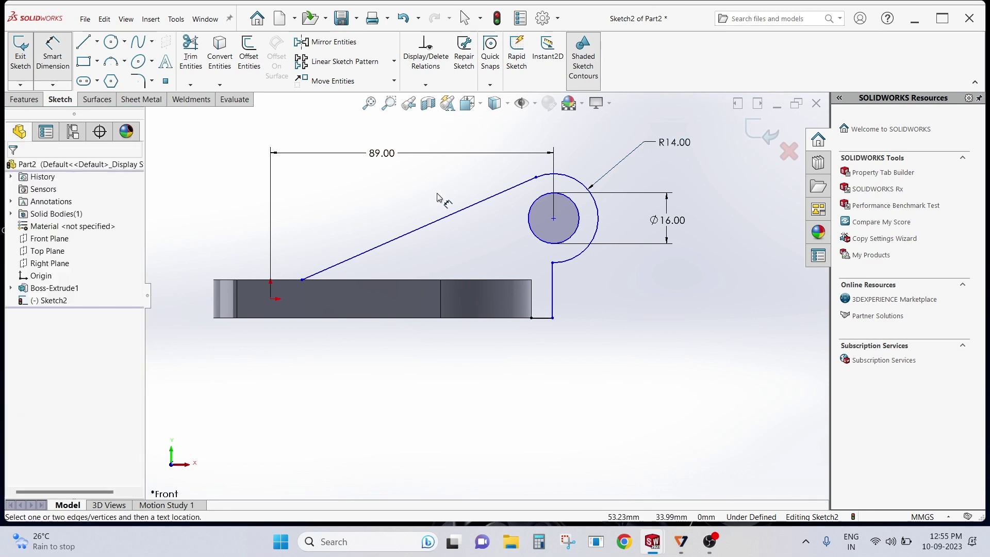
Set the sloped edge's lower endpoint 82 mm horizontally from the hole centre
{"action": "left_click", "coordinate": [302, 282]}
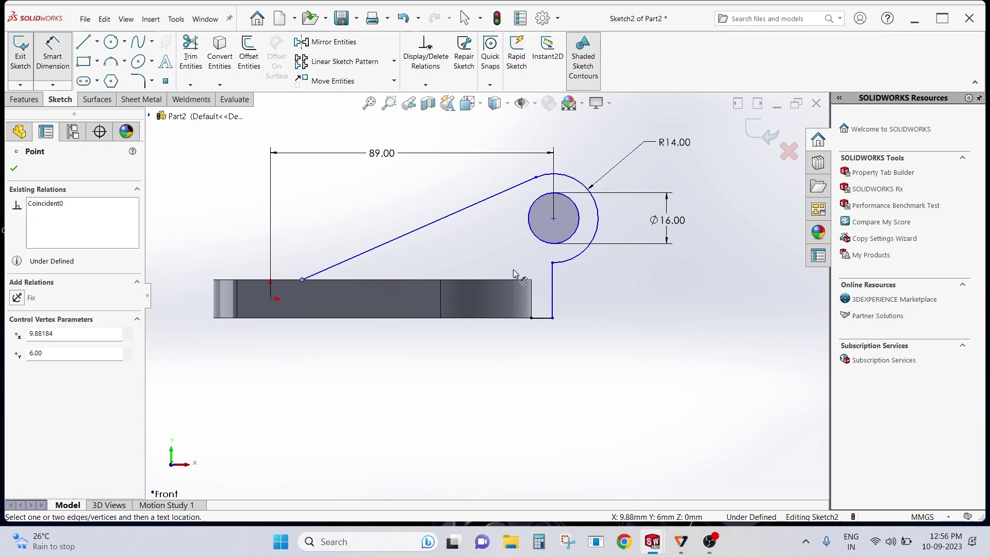
{"action": "left_click", "coordinate": [555, 219]}
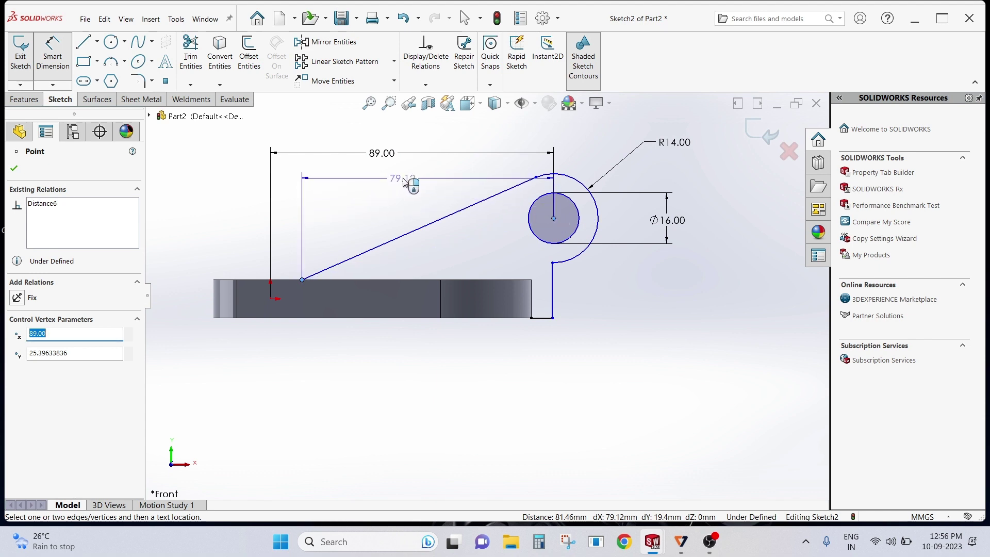
{"action": "left_click", "coordinate": [430, 170]}
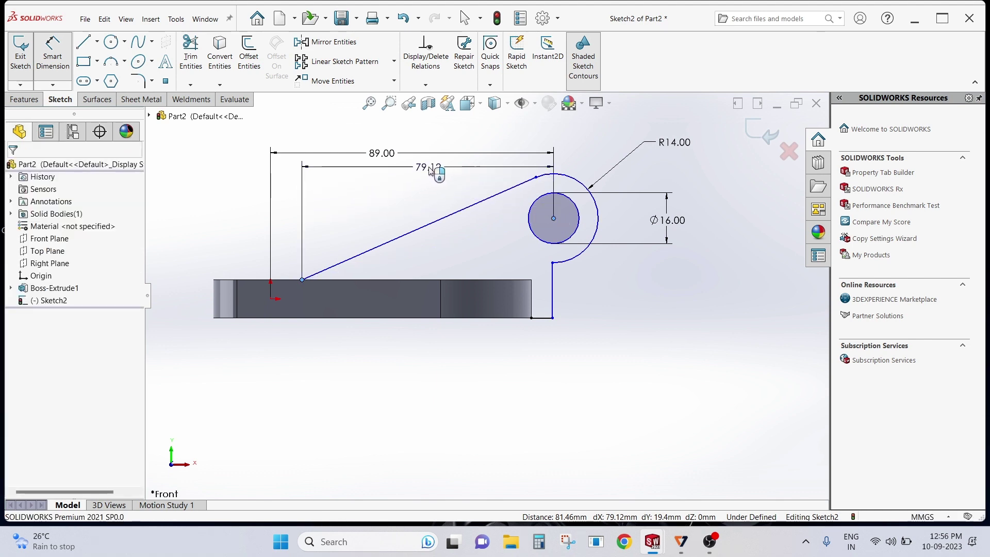
{"action": "type", "text": "82"}
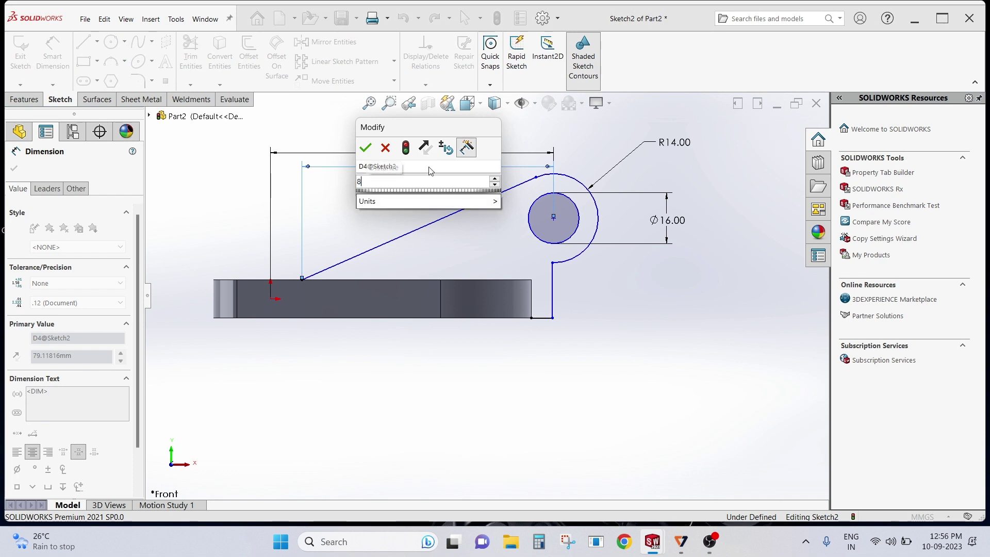
{"action": "left_click", "coordinate": [366, 148]}
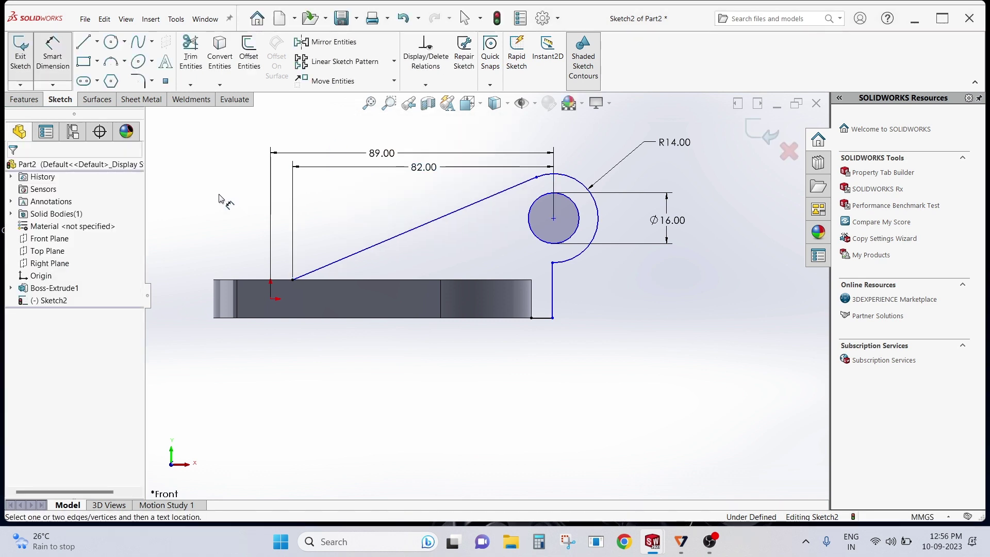
Close the lug profile with a line along the plate top and a short vertical line down
{"action": "left_click", "coordinate": [83, 42]}
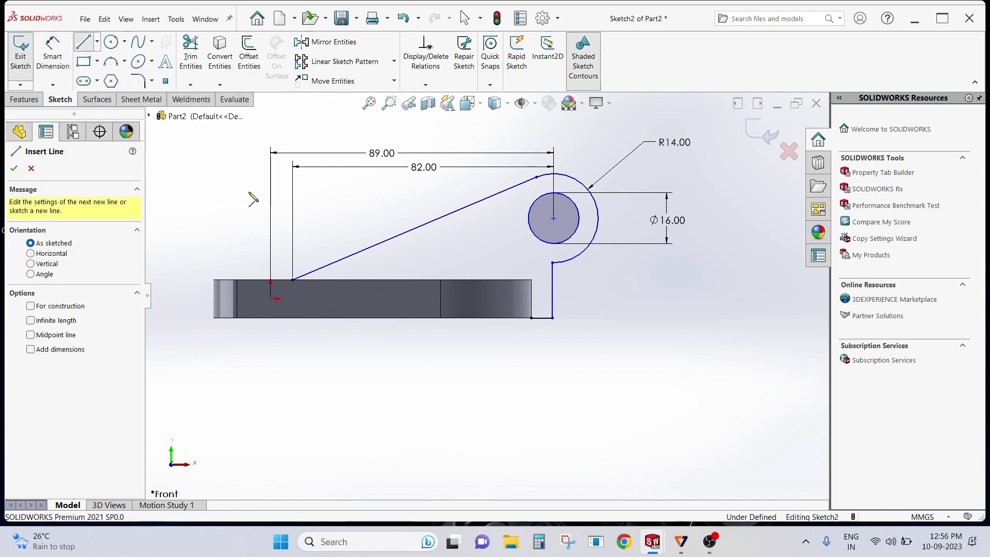
{"action": "left_click", "coordinate": [292, 280]}
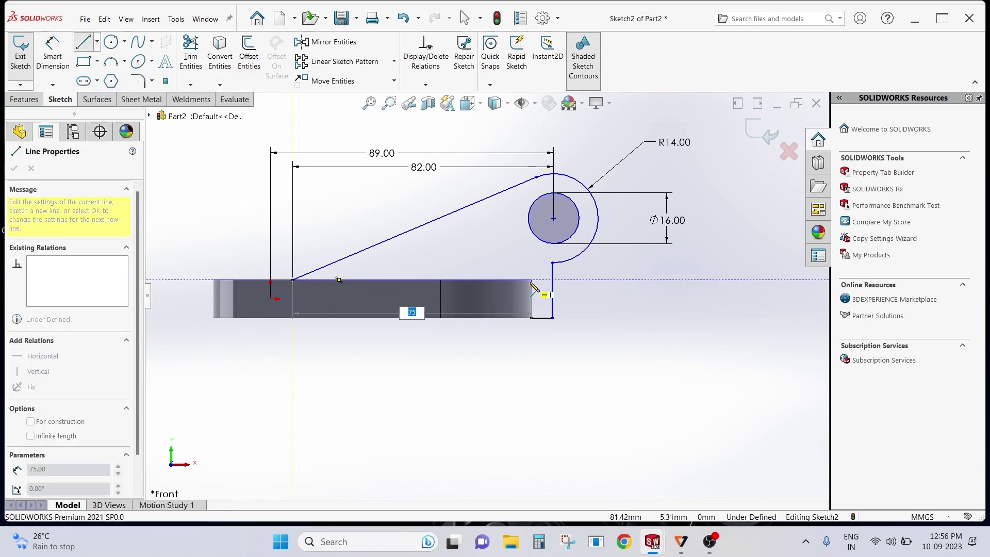
{"action": "left_click", "coordinate": [531, 280]}
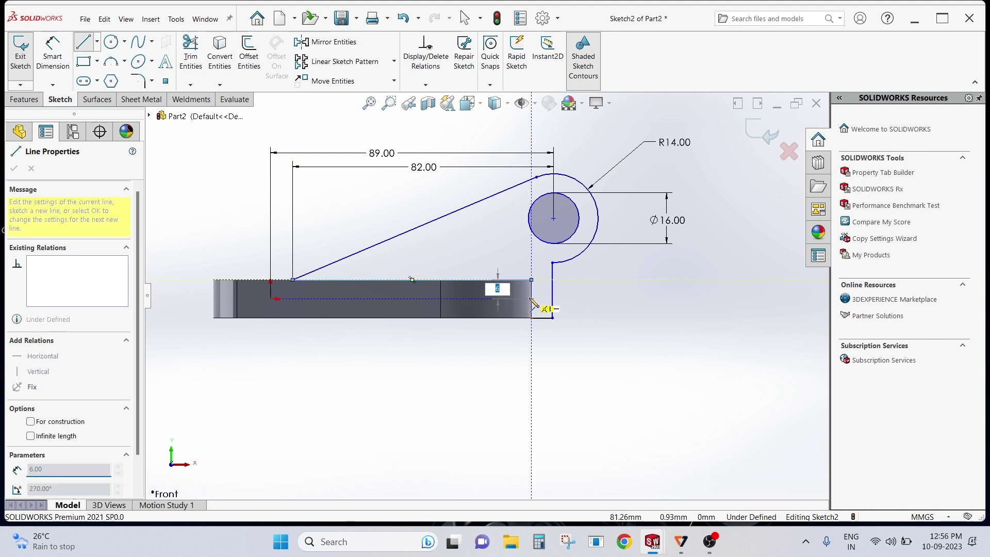
{"action": "left_click", "coordinate": [531, 318]}
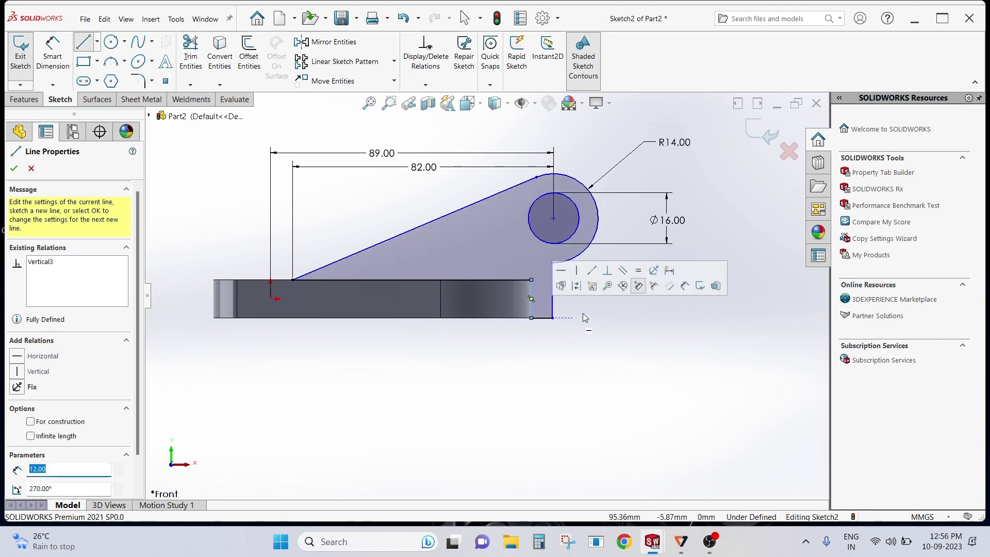
{"action": "right_click", "coordinate": [590, 320]}
{"action": "left_click", "coordinate": [634, 330]}
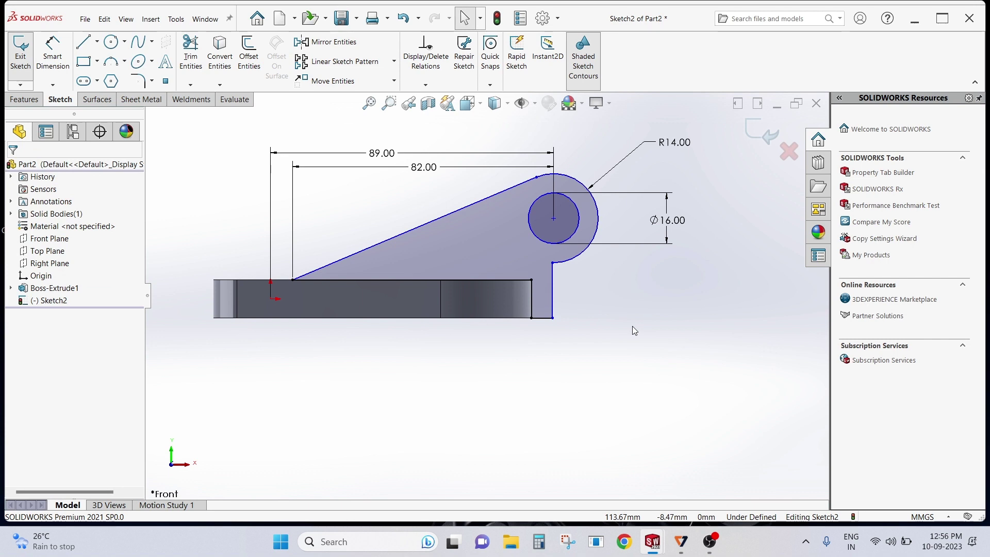
{"action": "left_click", "coordinate": [53, 52]}
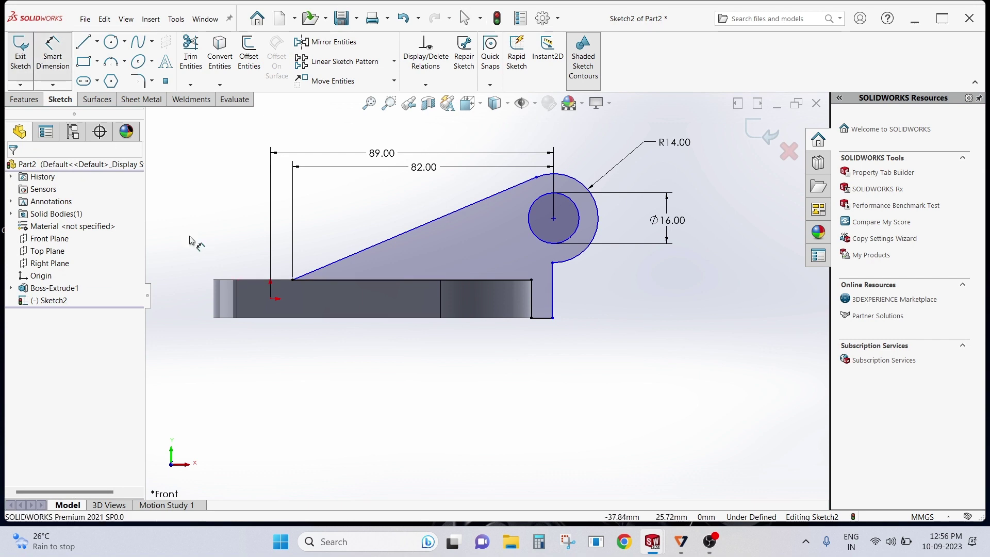
Dimension the hole centre 28 mm above the plate bottom and the base line 12 mm, then view isometric
{"action": "left_click", "coordinate": [553, 219]}
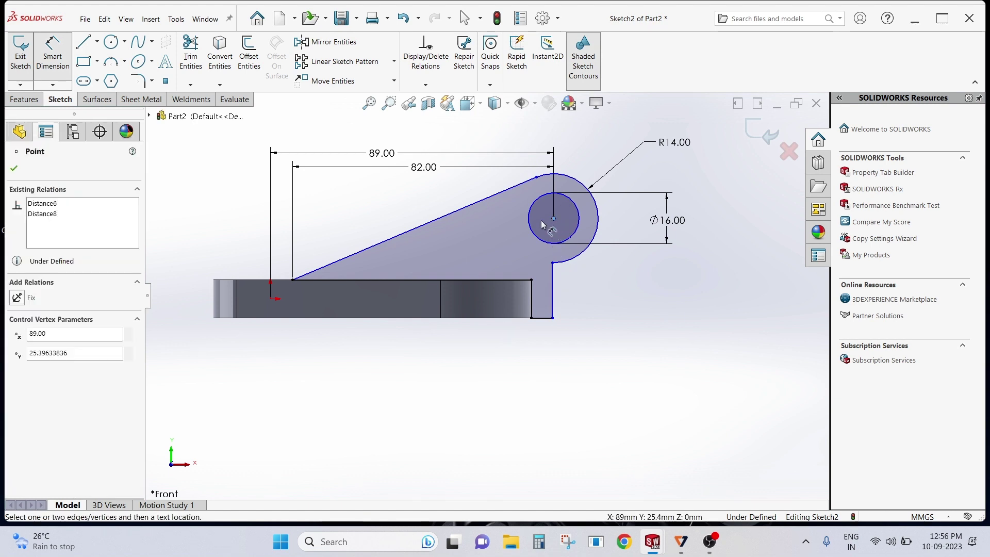
{"action": "left_click", "coordinate": [515, 318]}
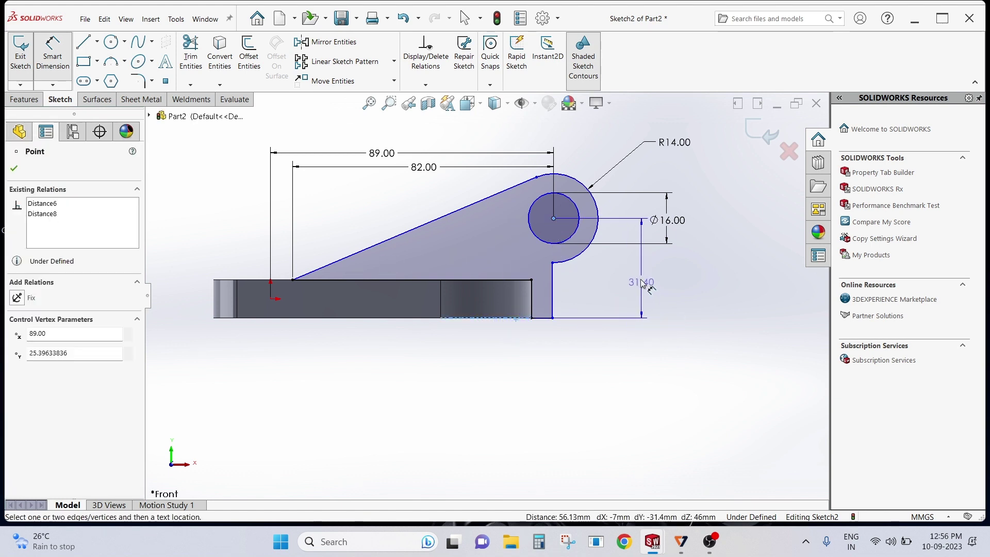
{"action": "left_click", "coordinate": [629, 269]}
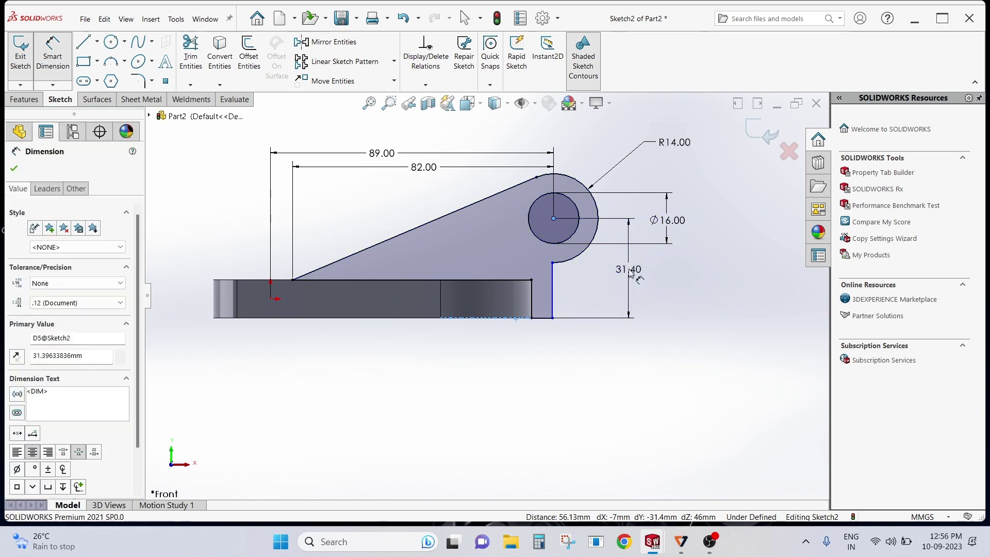
{"action": "type", "text": "28"}
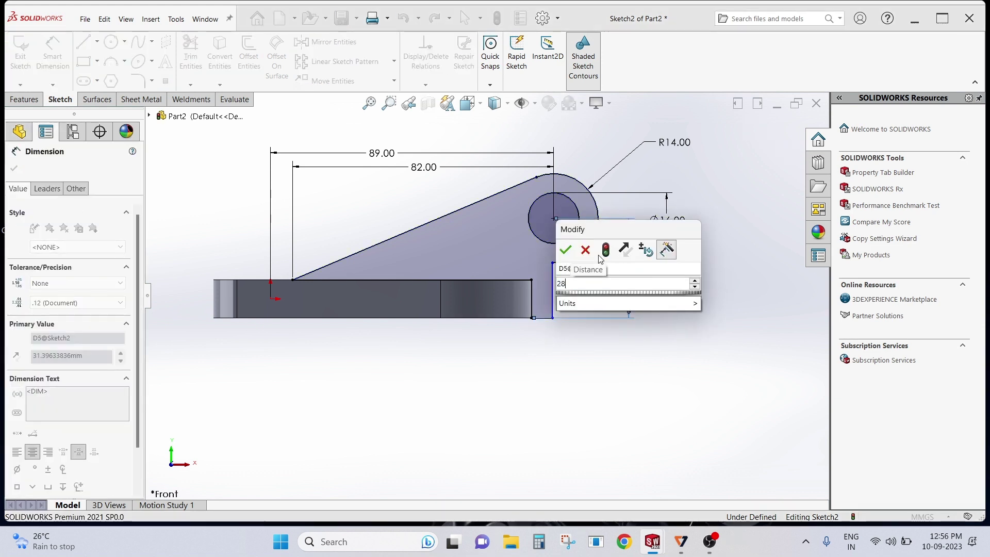
{"action": "left_click", "coordinate": [566, 250]}
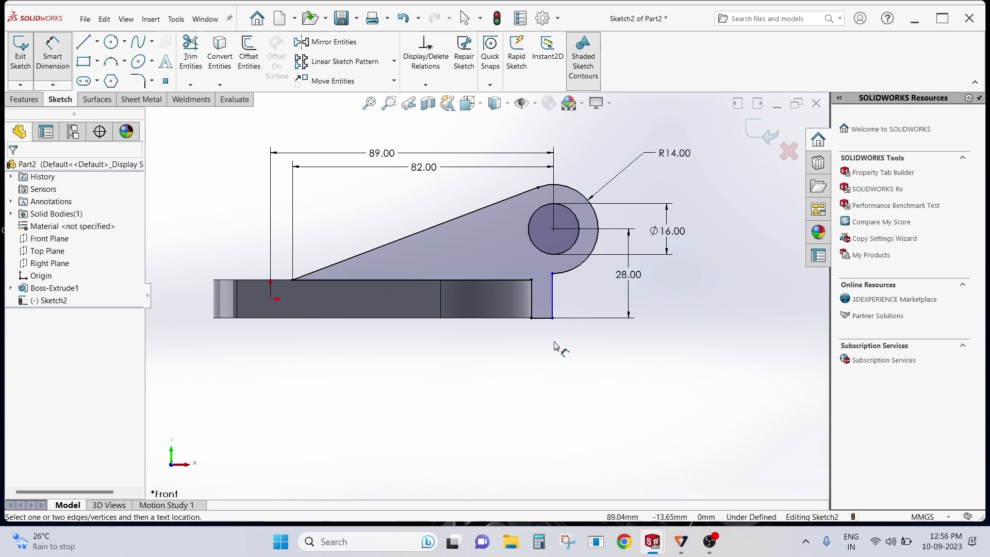
{"action": "left_click", "coordinate": [547, 324]}
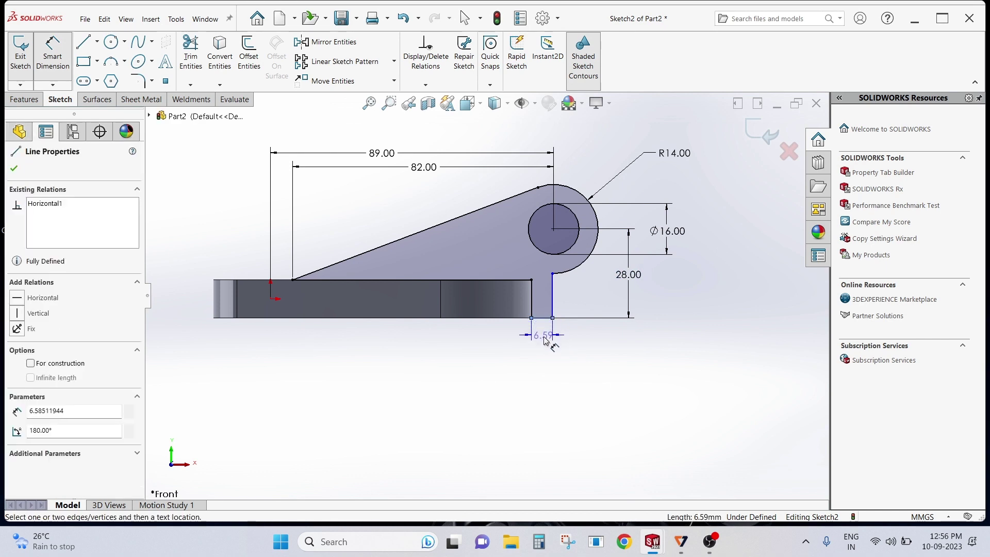
{"action": "left_click", "coordinate": [544, 341]}
{"action": "type", "text": "12"}
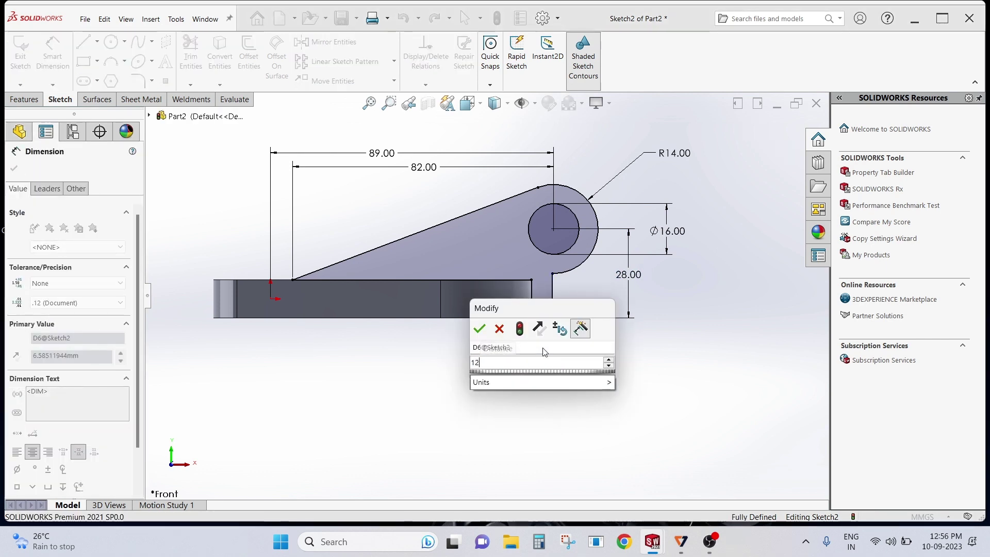
{"action": "left_click", "coordinate": [479, 329]}
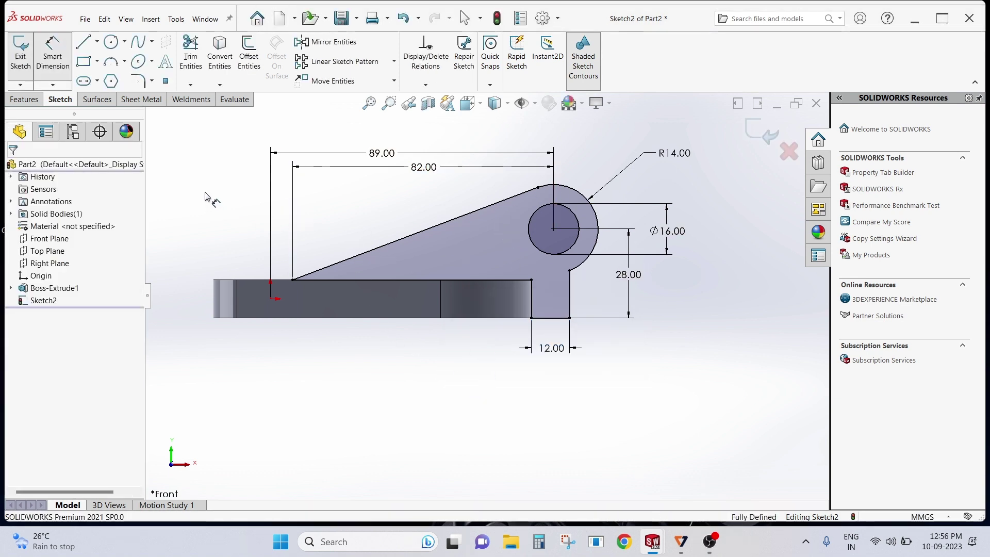
{"action": "key", "text": "ctrl+7"}
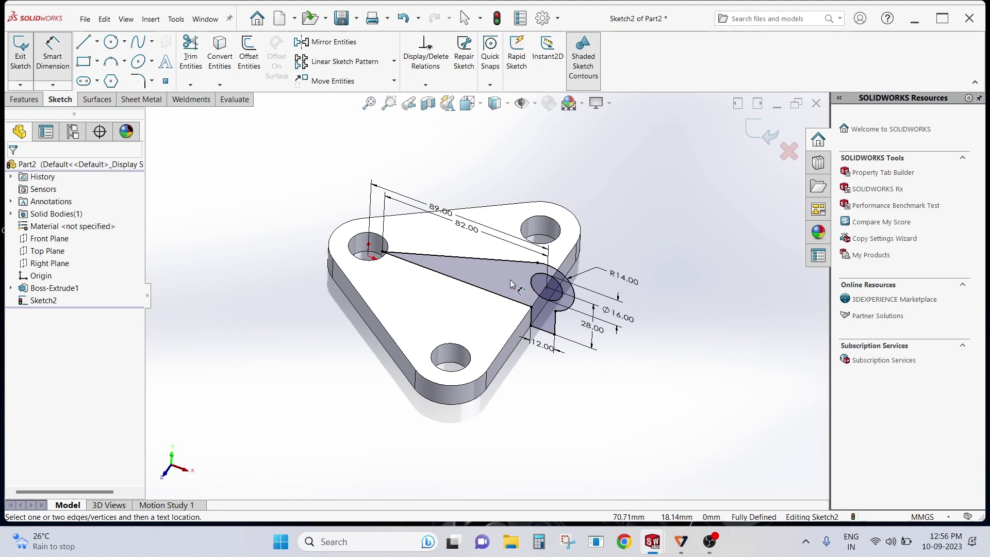
{"action": "scroll", "coordinate": [512, 277], "scroll_direction": "down", "scroll_amount": 1}
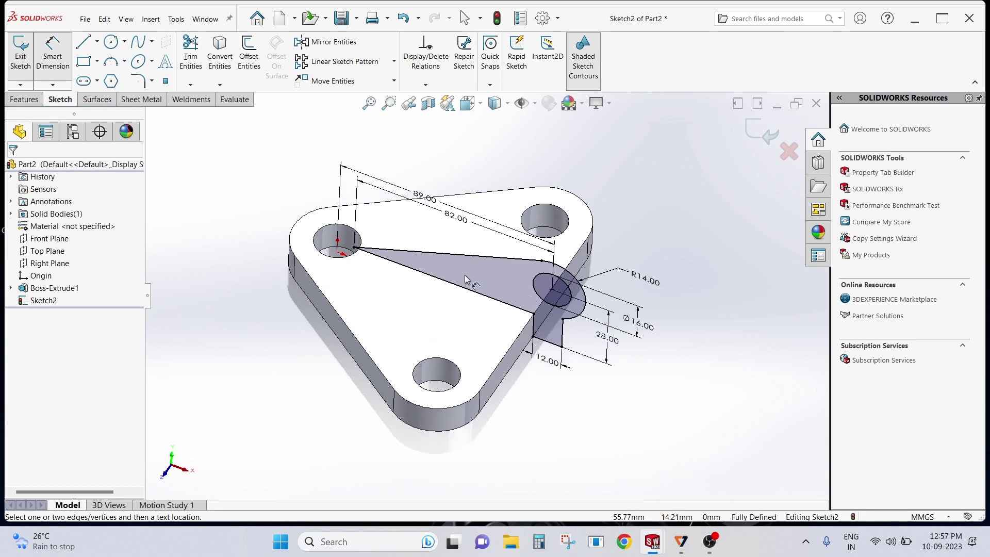
Extrude the lug sketch 12 mm blind, starting from an 11 mm offset, creating Boss-Extrude2
{"action": "left_click", "coordinate": [26, 99]}
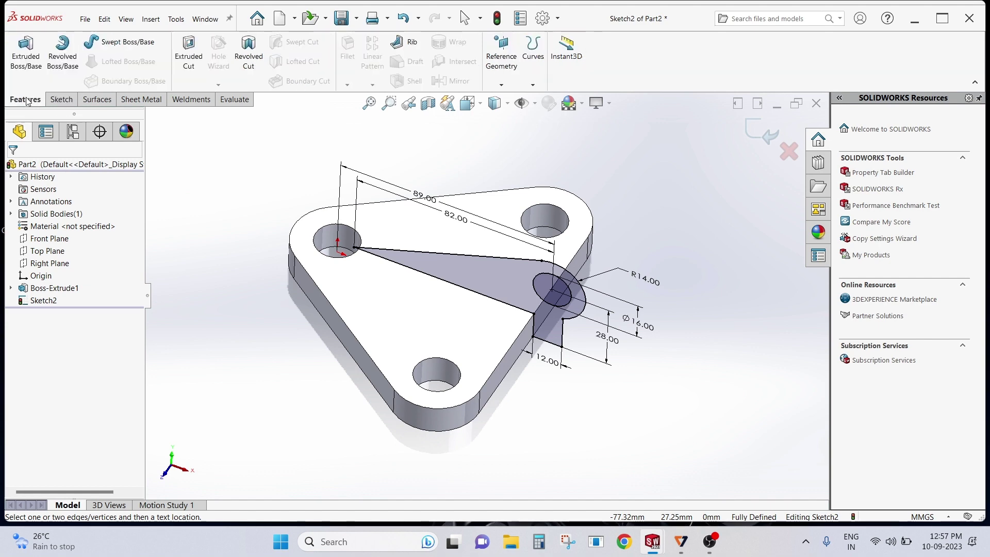
{"action": "left_click", "coordinate": [26, 52]}
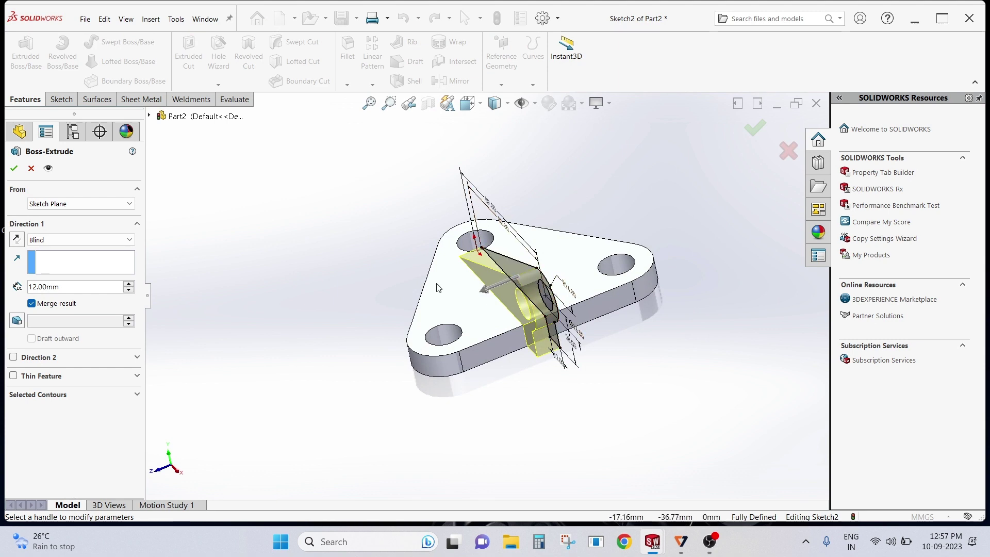
{"action": "left_click", "coordinate": [129, 203]}
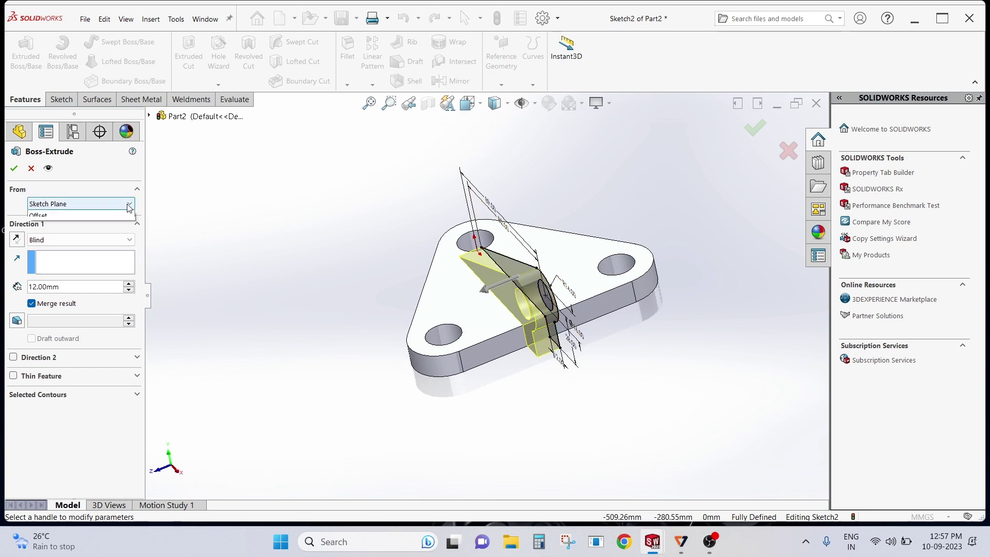
{"action": "left_click", "coordinate": [111, 243]}
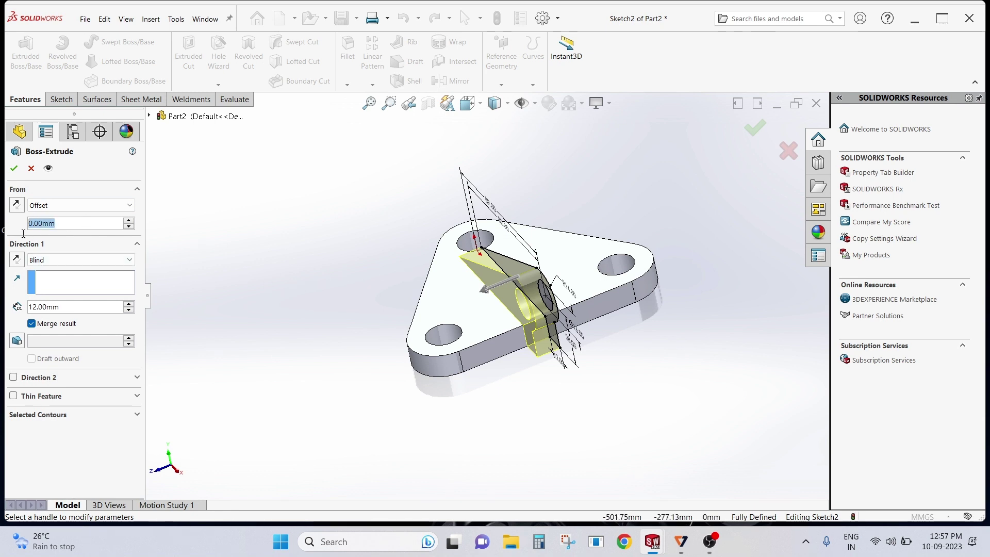
{"action": "type", "text": "12"}
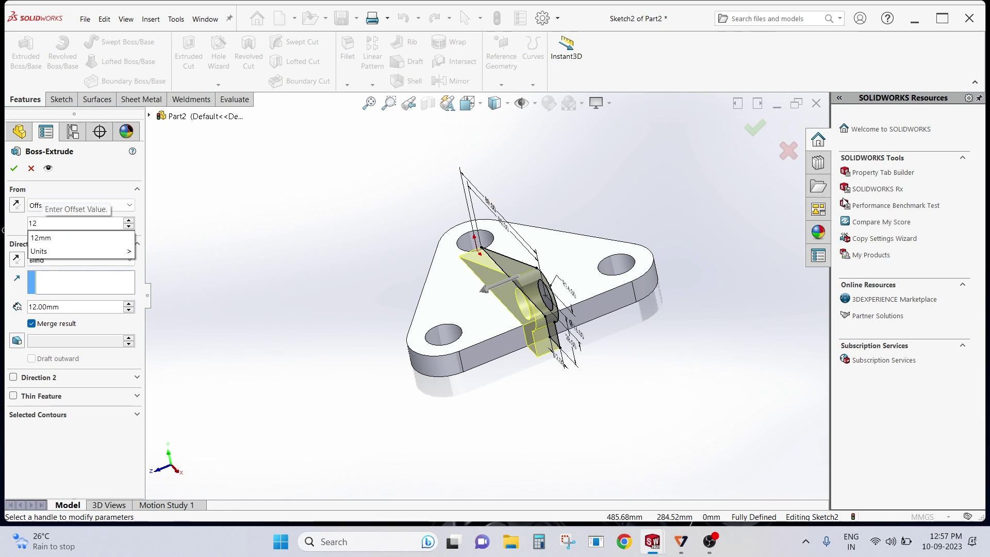
{"action": "key", "text": "BackSpace"}
{"action": "type", "text": "1"}
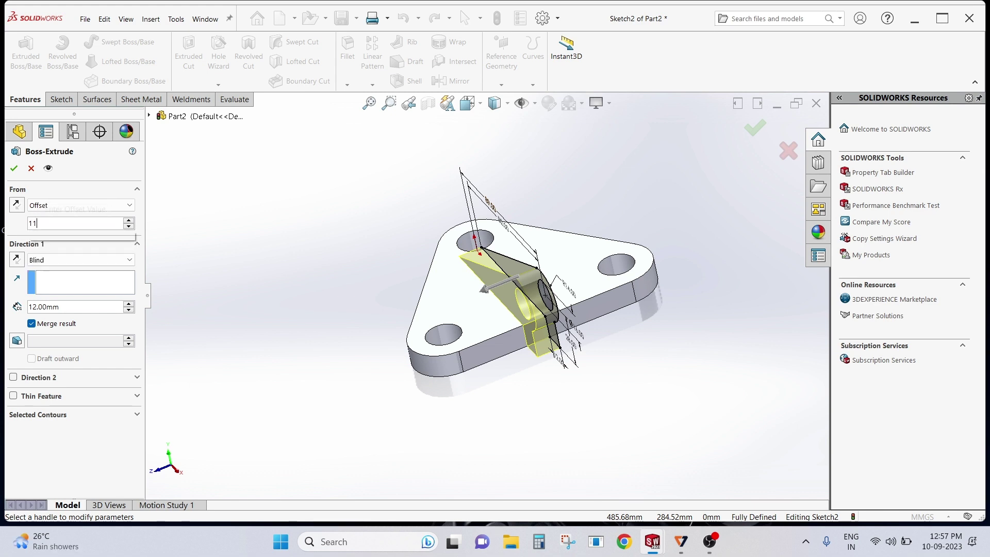
{"action": "type", "text": "1"}
{"action": "key", "text": "BackSpace"}
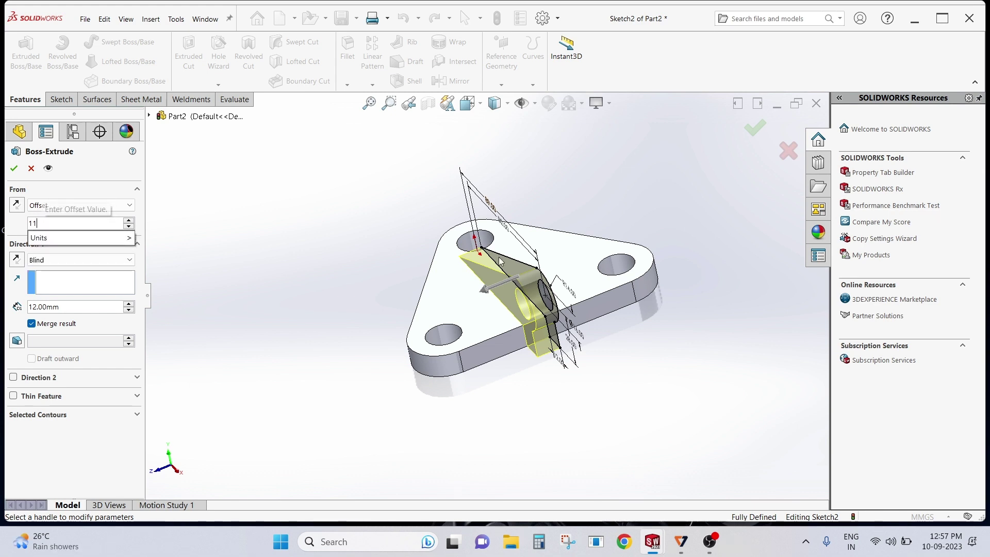
{"action": "key", "text": "Return"}
{"action": "mouse_move", "coordinate": [451, 278]}
{"action": "middle_mouse_down"}
{"action": "mouse_move", "coordinate": [431, 284]}
{"action": "mouse_move", "coordinate": [528, 300]}
{"action": "middle_mouse_up"}
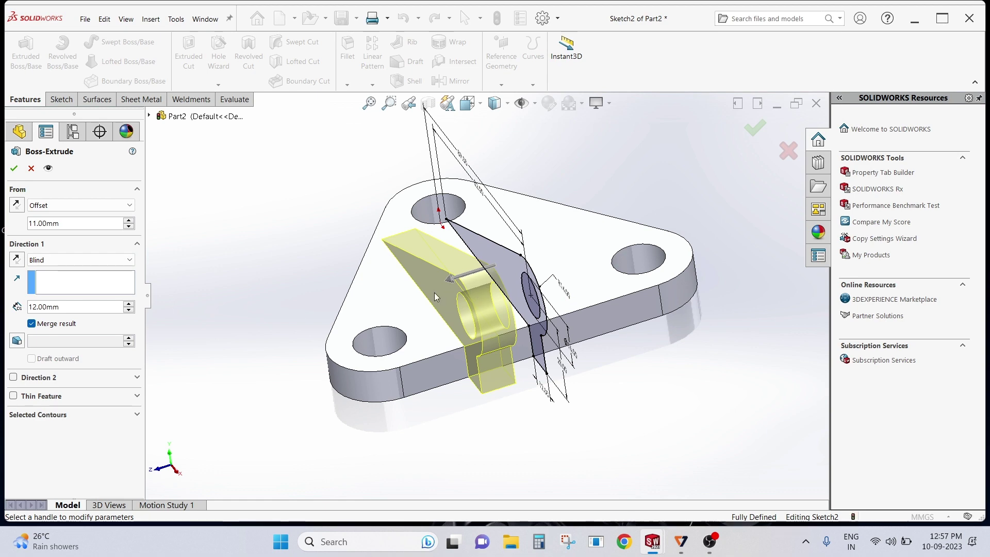
{"action": "middle_click_drag", "start_coordinate": [488, 290], "coordinate": [342, 272]}
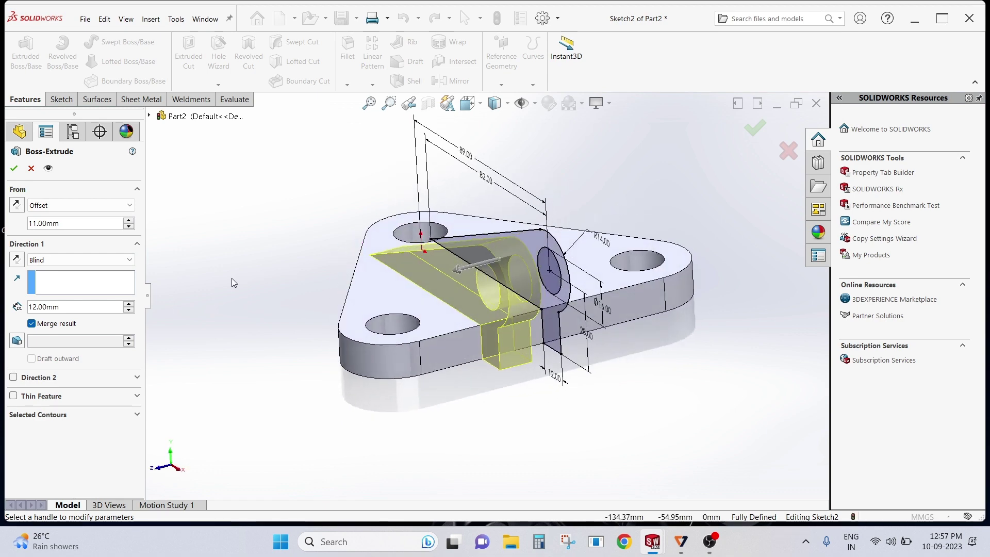
{"action": "left_click", "coordinate": [14, 169]}
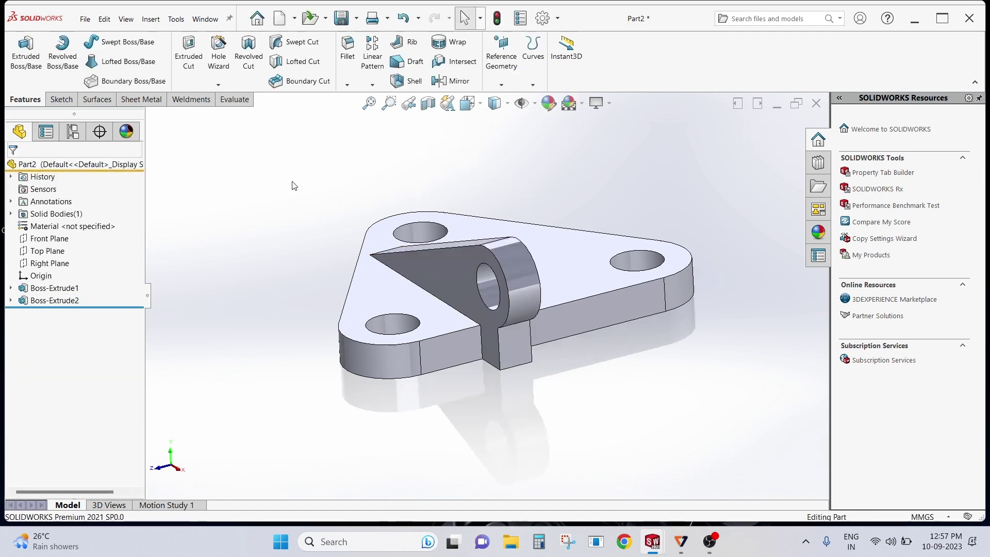
Reuse Sketch2 under Boss-Extrude2 for a new extrusion starting at an 11 mm offset
{"action": "mouse_move", "coordinate": [456, 322]}
{"action": "middle_mouse_down"}
{"action": "mouse_move", "coordinate": [489, 314]}
{"action": "mouse_move", "coordinate": [519, 280]}
{"action": "middle_mouse_up"}
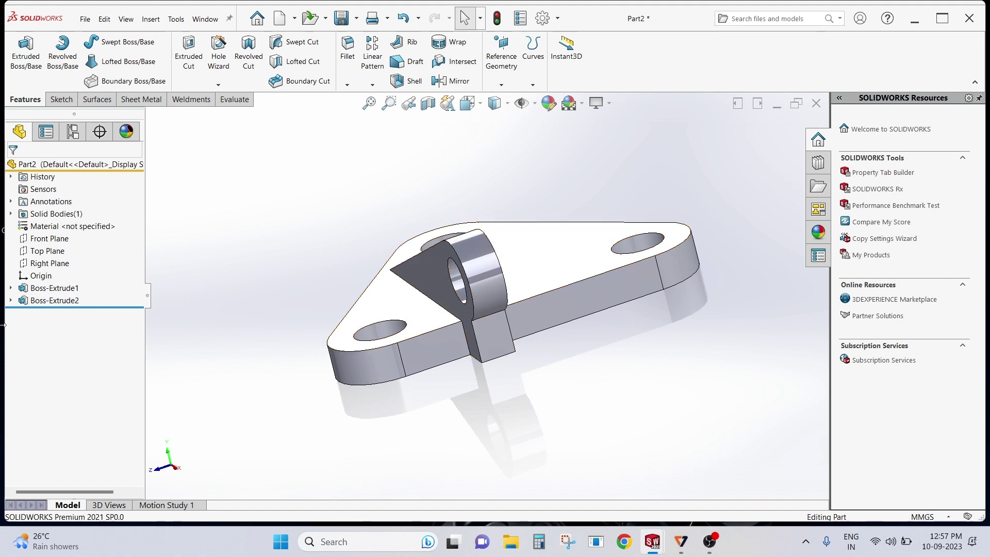
{"action": "left_click", "coordinate": [11, 301]}
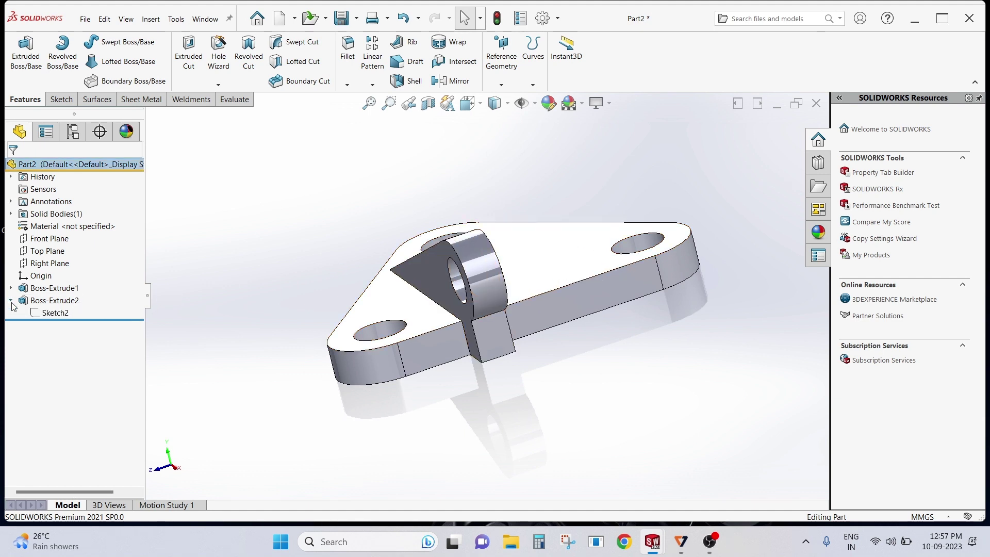
{"action": "left_click", "coordinate": [56, 313]}
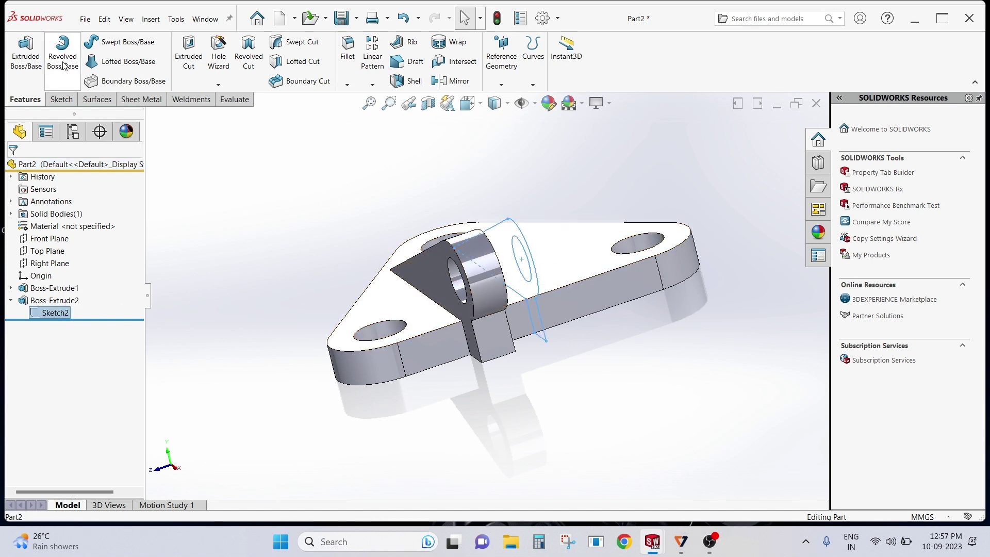
{"action": "left_click", "coordinate": [23, 61]}
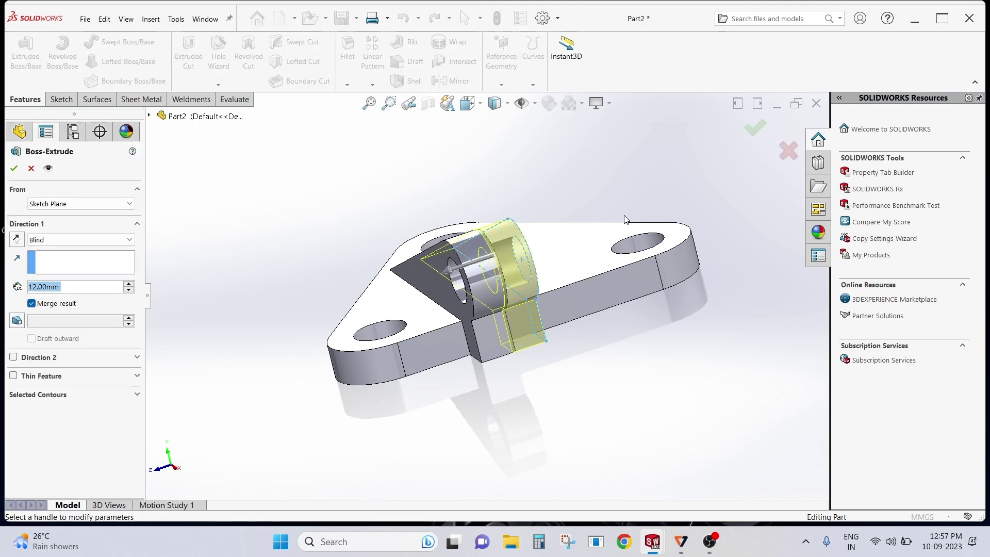
{"action": "left_click", "coordinate": [135, 206]}
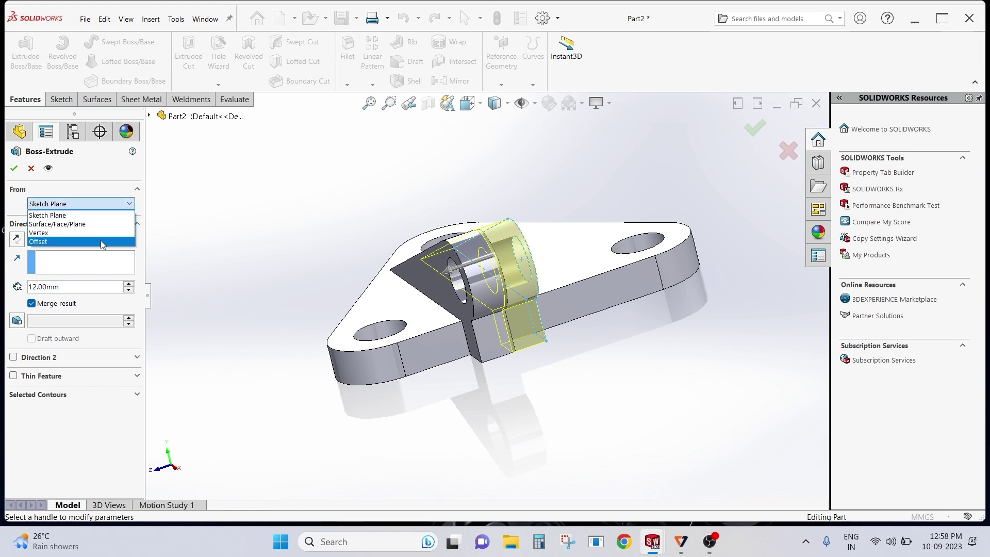
{"action": "left_click", "coordinate": [102, 244]}
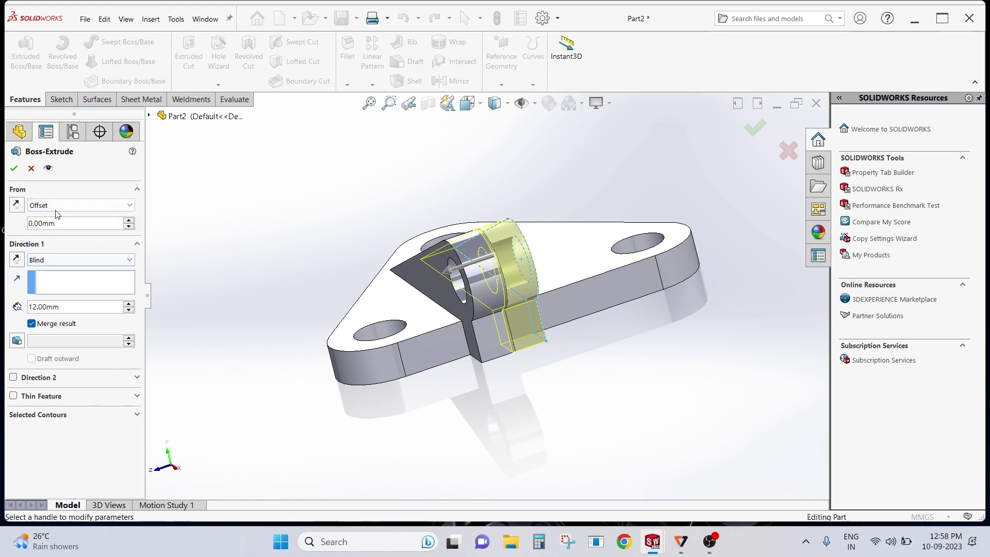
{"action": "mouse_move", "coordinate": [427, 266]}
{"action": "middle_mouse_down"}
{"action": "mouse_move", "coordinate": [420, 234]}
{"action": "mouse_move", "coordinate": [423, 275]}
{"action": "middle_mouse_up"}
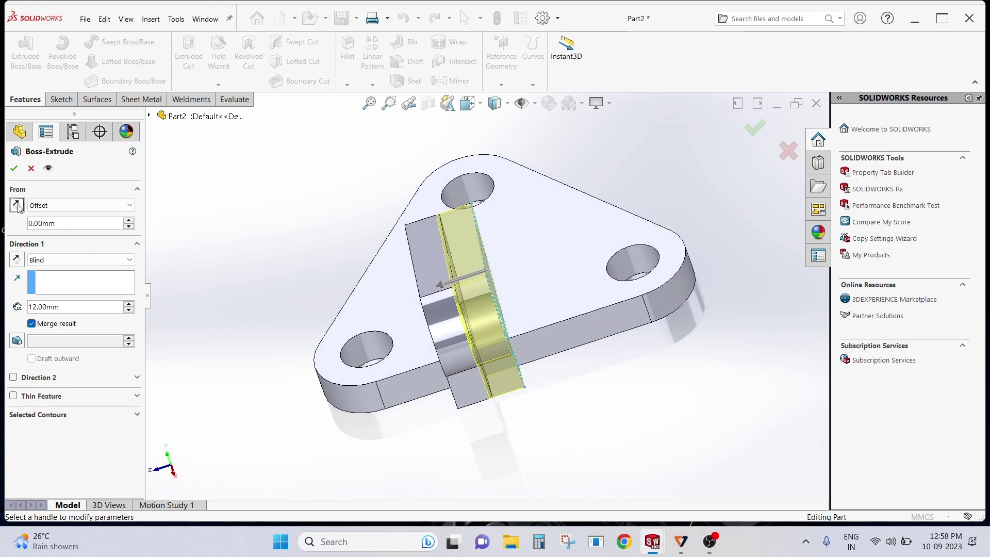
{"action": "type", "text": "1"}
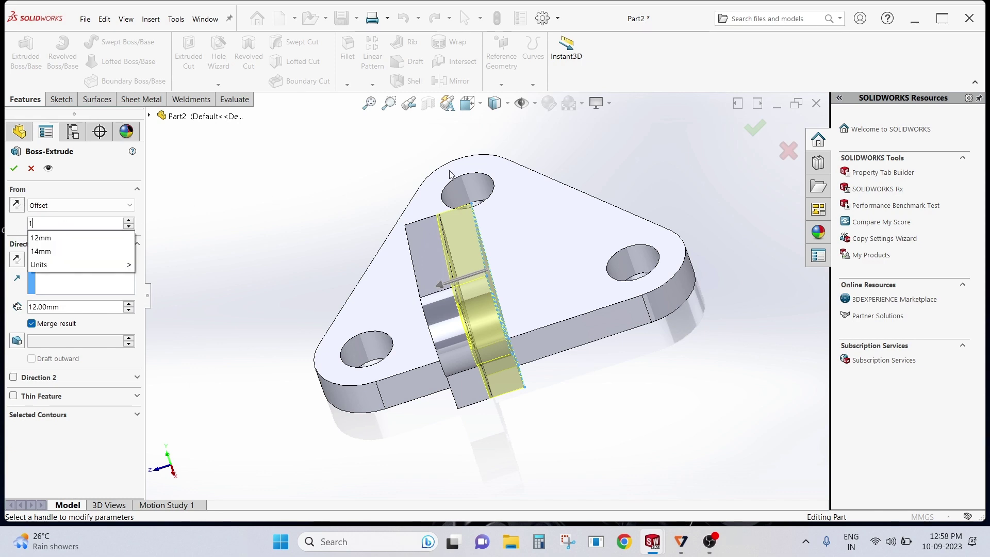
{"action": "type", "text": "1"}
{"action": "key", "text": "Return"}
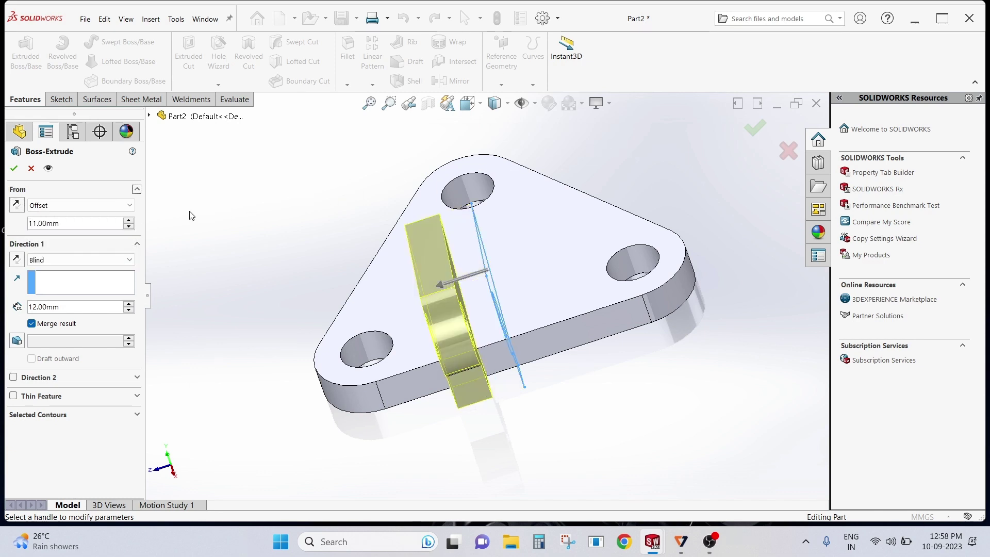
Reverse the offset side and extrusion direction so the second lug sits opposite, then accept
{"action": "left_click", "coordinate": [16, 205]}
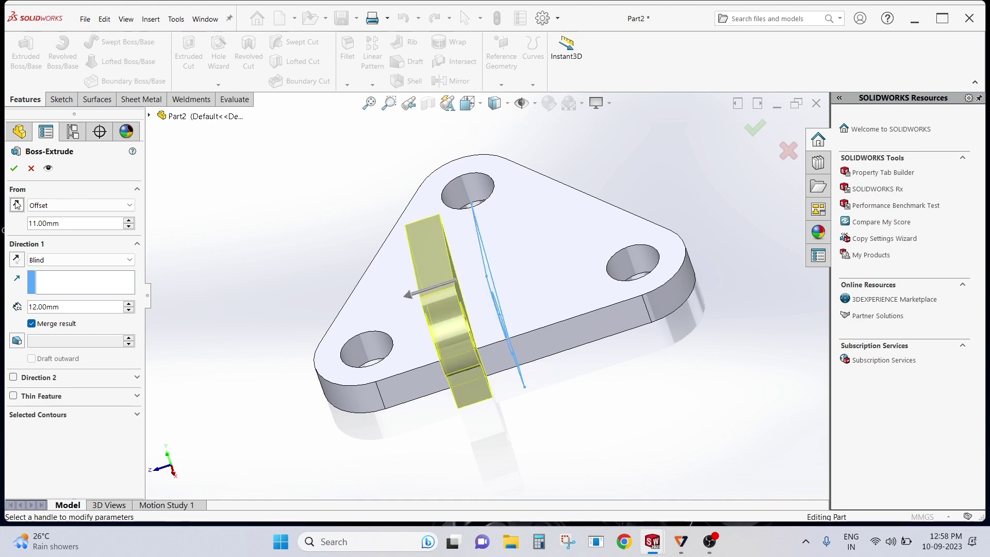
{"action": "left_click", "coordinate": [16, 204]}
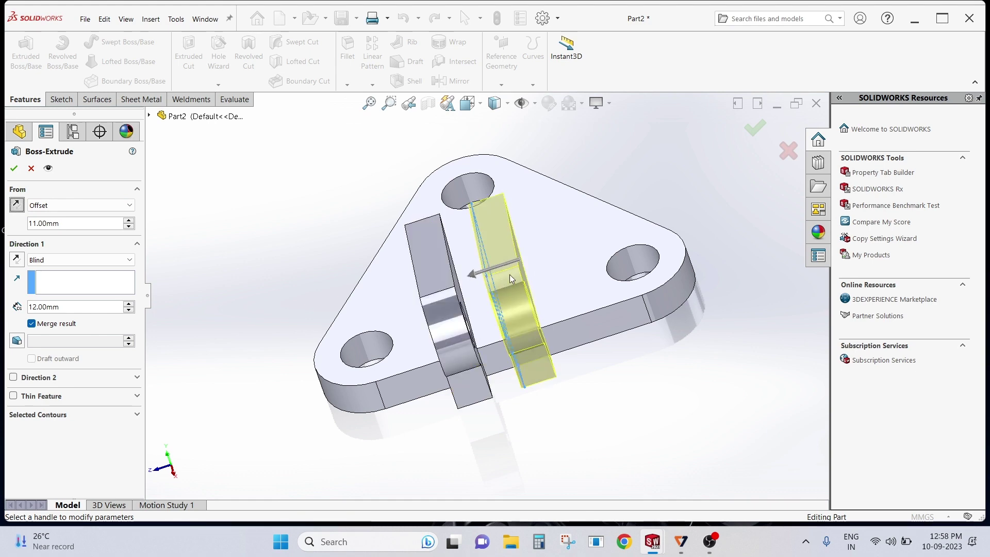
{"action": "middle_click_drag", "start_coordinate": [723, 257], "coordinate": [244, 295]}
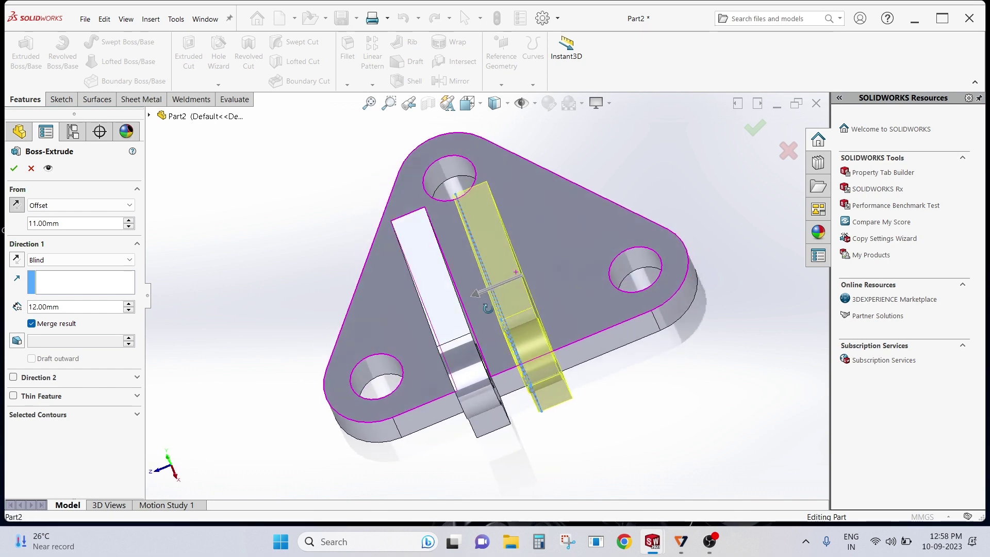
{"action": "left_click", "coordinate": [17, 259]}
{"action": "mouse_move", "coordinate": [480, 268]}
{"action": "middle_mouse_down"}
{"action": "mouse_move", "coordinate": [517, 220]}
{"action": "mouse_move", "coordinate": [523, 226]}
{"action": "middle_mouse_up"}
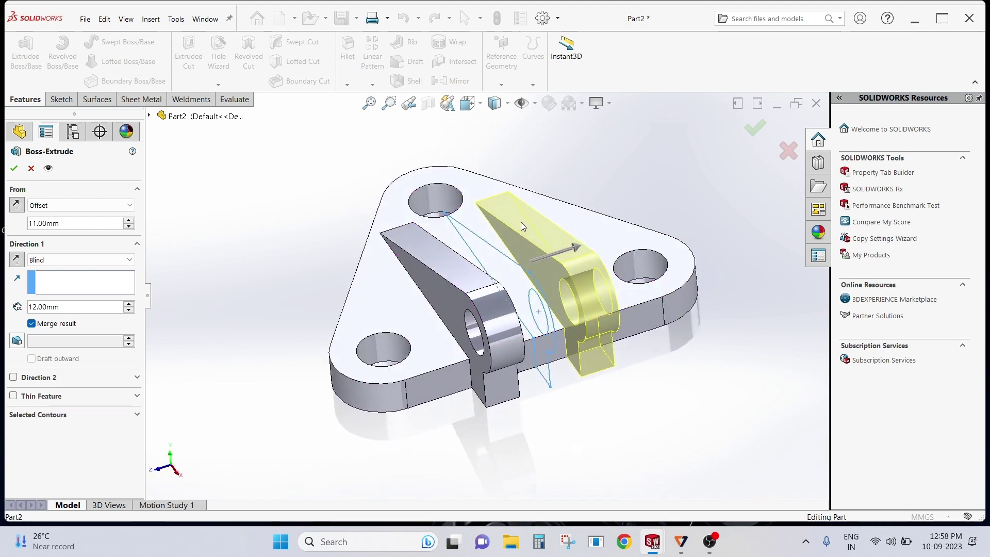
{"action": "left_click", "coordinate": [14, 170]}
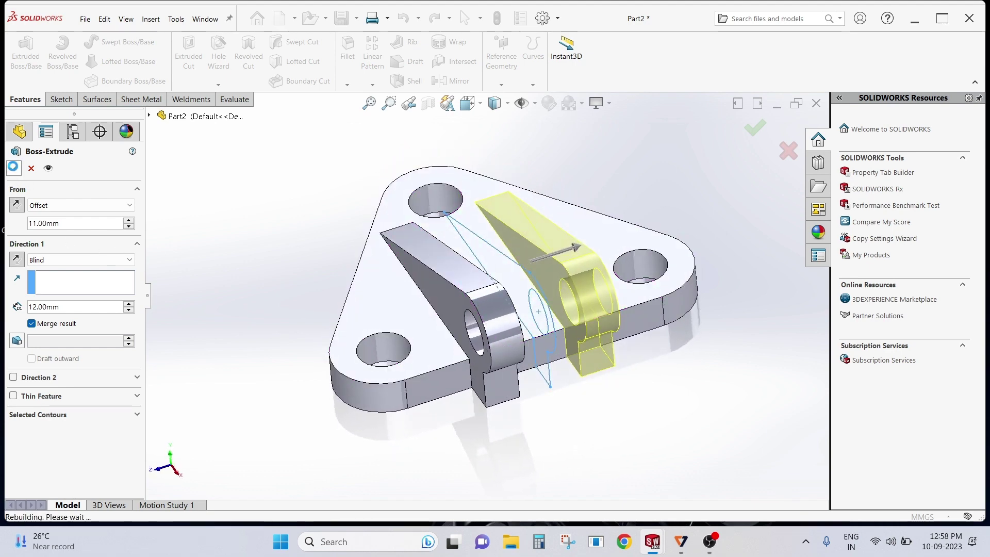
{"action": "mouse_move", "coordinate": [567, 298]}
{"action": "middle_mouse_down"}
{"action": "mouse_move", "coordinate": [731, 294]}
{"action": "mouse_move", "coordinate": [561, 282]}
{"action": "mouse_move", "coordinate": [691, 331]}
{"action": "mouse_move", "coordinate": [762, 287]}
{"action": "mouse_move", "coordinate": [648, 301]}
{"action": "mouse_move", "coordinate": [541, 293]}
{"action": "mouse_move", "coordinate": [485, 310]}
{"action": "mouse_move", "coordinate": [660, 323]}
{"action": "mouse_move", "coordinate": [685, 387]}
{"action": "mouse_move", "coordinate": [690, 277]}
{"action": "mouse_move", "coordinate": [679, 290]}
{"action": "mouse_move", "coordinate": [705, 312]}
{"action": "mouse_move", "coordinate": [930, 308]}
{"action": "middle_mouse_up"}
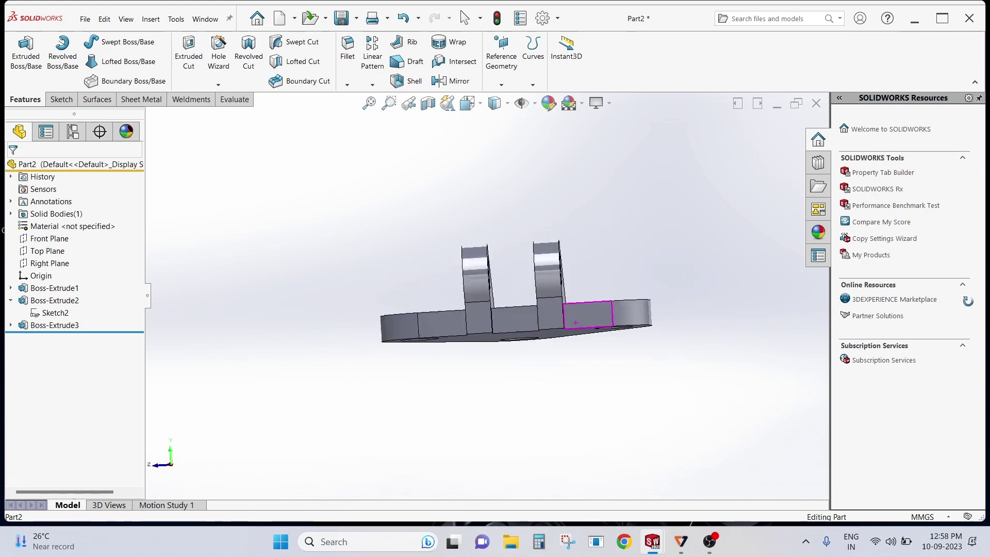